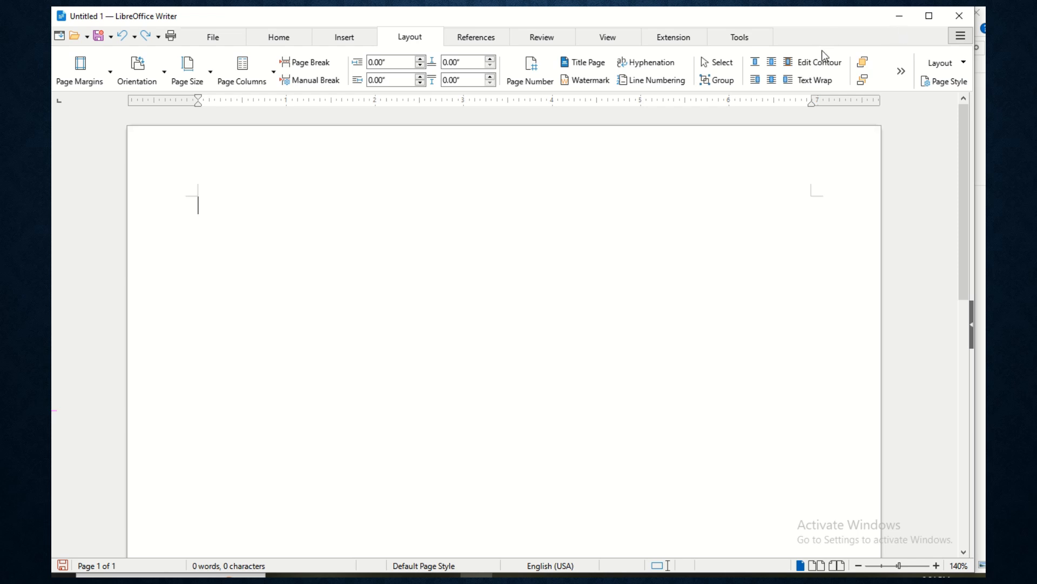
- Preview the interface layouts and apply the Standard Toolbar layout to Writer
{"action": "left_click", "coordinate": [960, 39]}
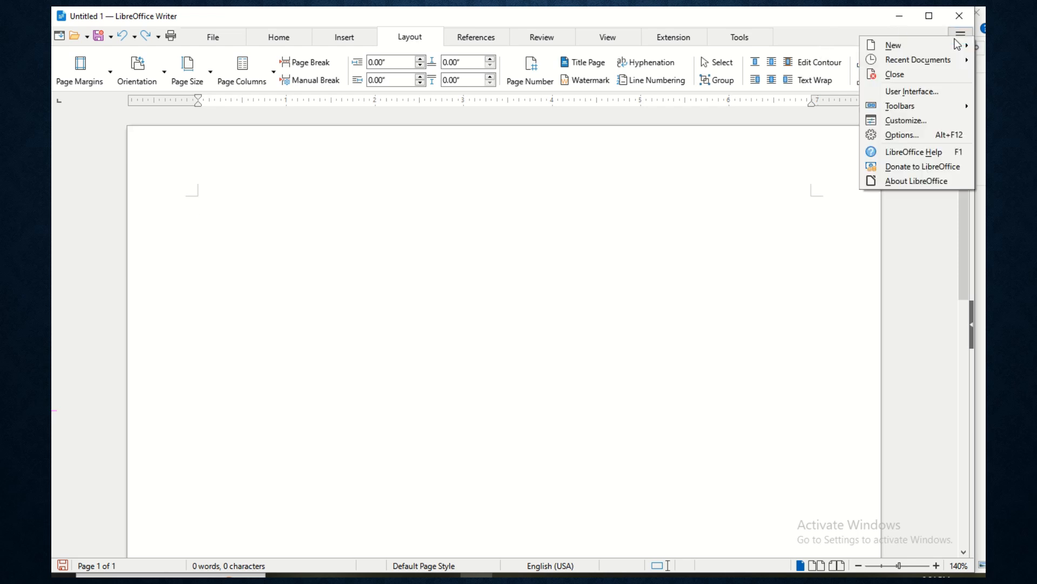
{"action": "left_click", "coordinate": [901, 98]}
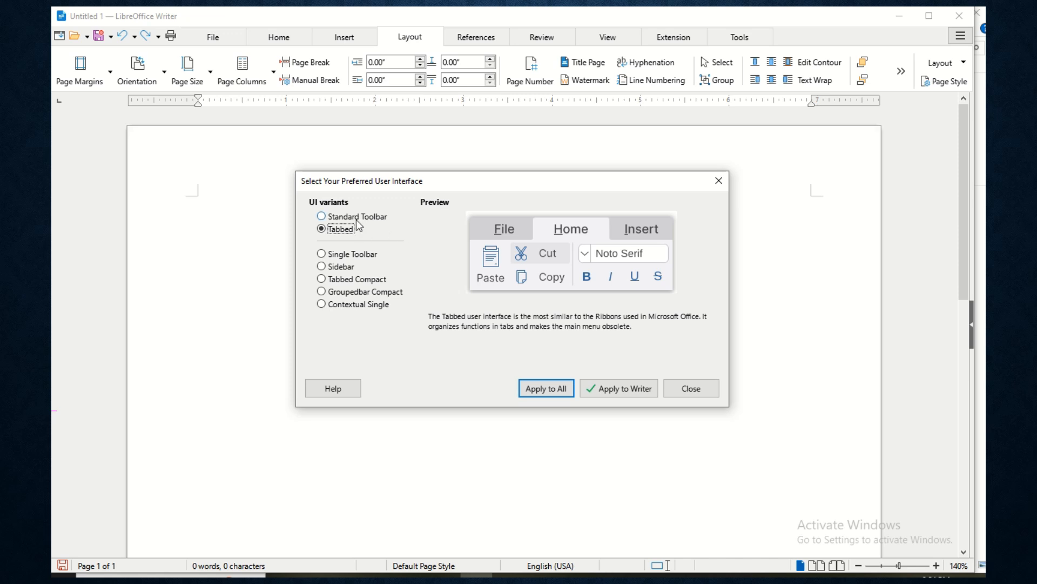
{"action": "left_click", "coordinate": [357, 220]}
{"action": "left_click", "coordinate": [340, 229]}
{"action": "left_click", "coordinate": [351, 217]}
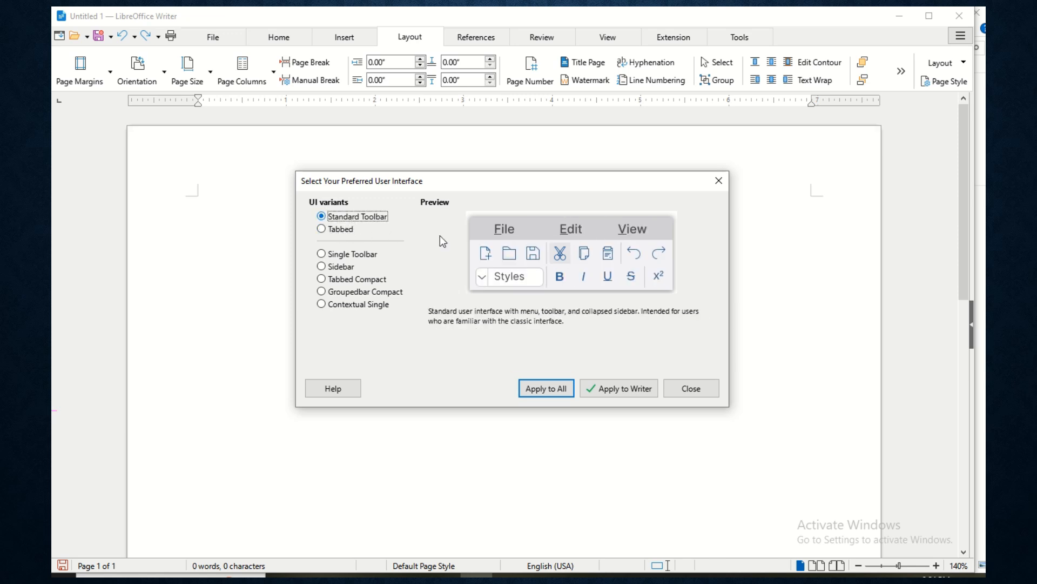
{"action": "left_click", "coordinate": [627, 390]}
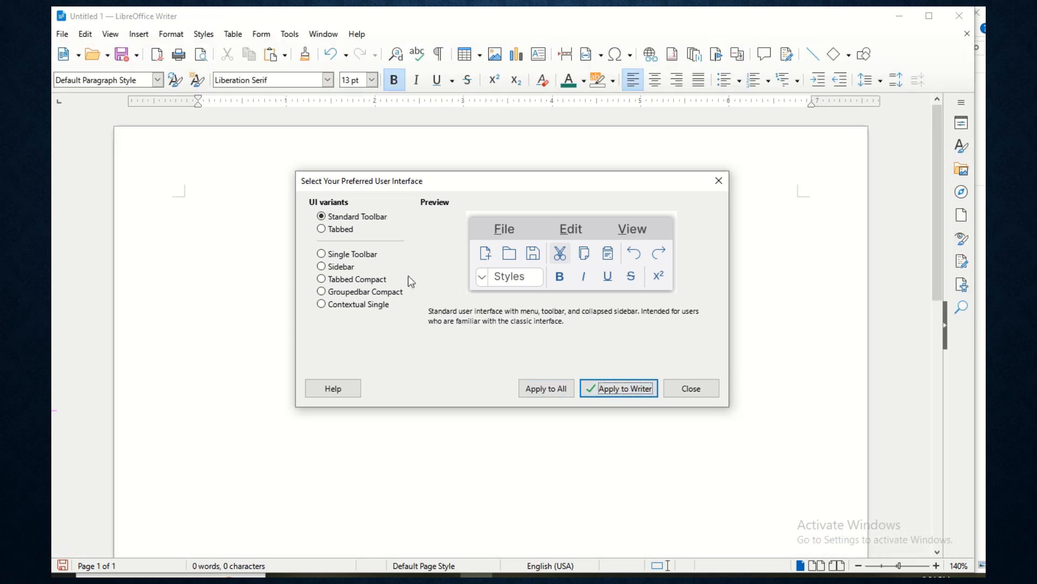
{"action": "left_click", "coordinate": [690, 389]}
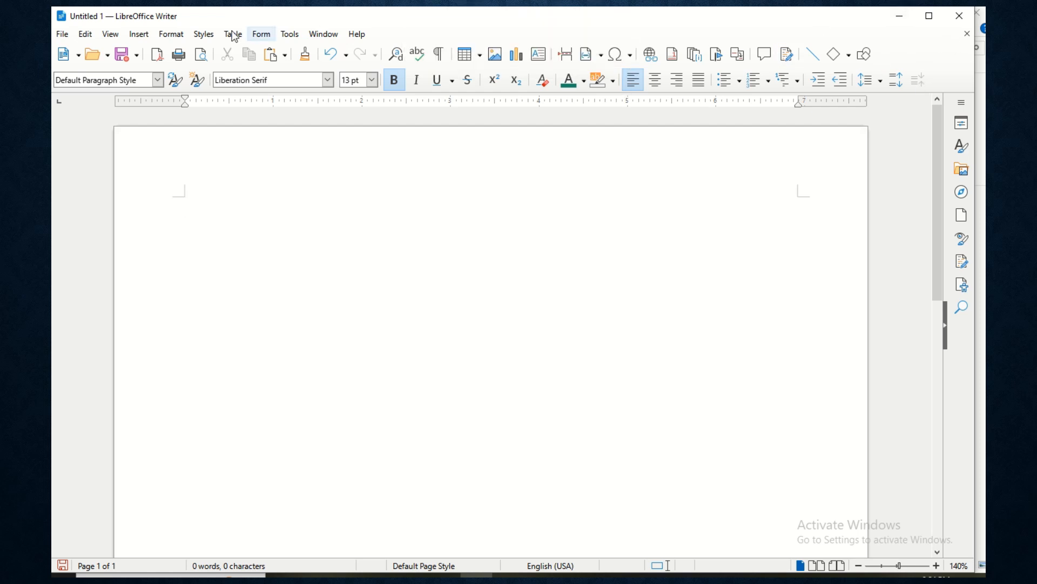
- Switch Writer's user interface to the Tabbed layout
{"action": "left_click", "coordinate": [111, 34]}
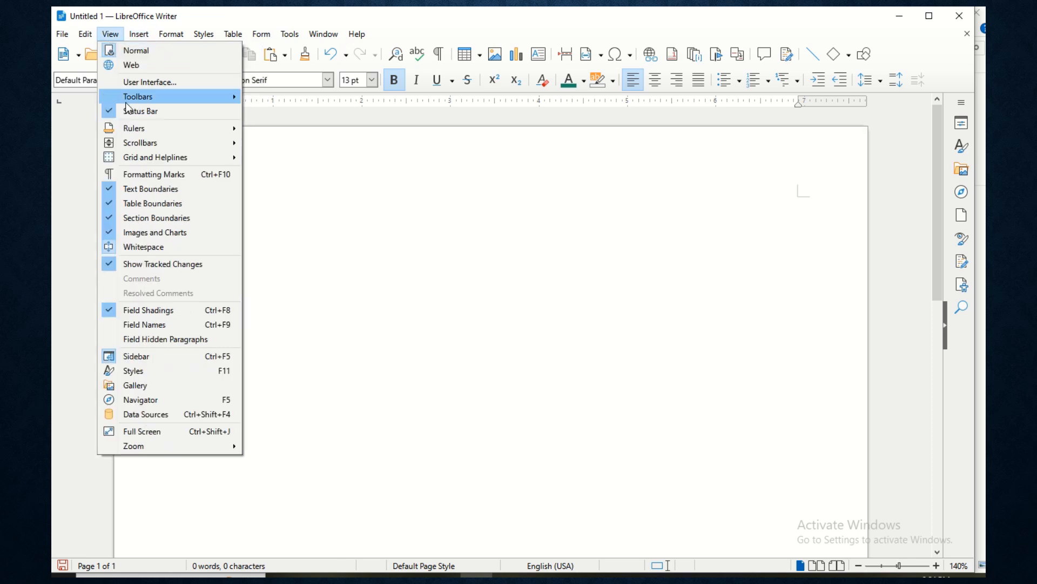
{"action": "left_click", "coordinate": [141, 85]}
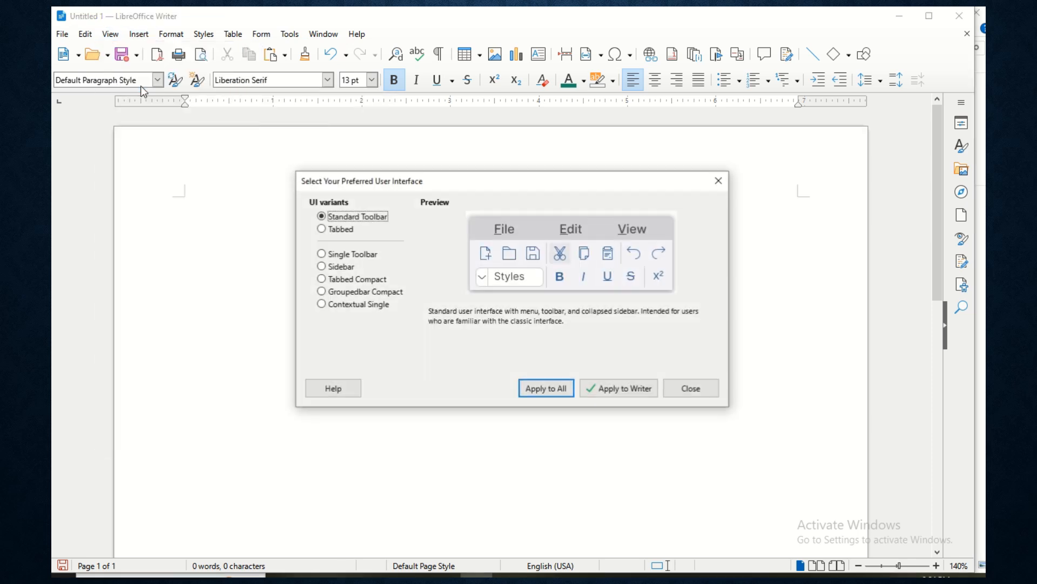
{"action": "left_click", "coordinate": [322, 229]}
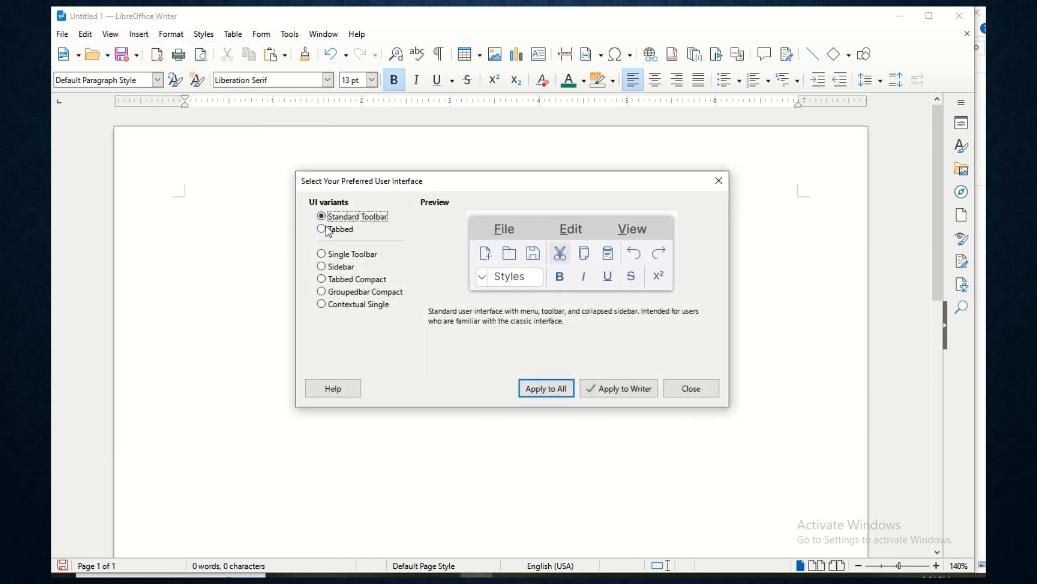
{"action": "left_click", "coordinate": [654, 390]}
{"action": "left_click", "coordinate": [685, 389]}
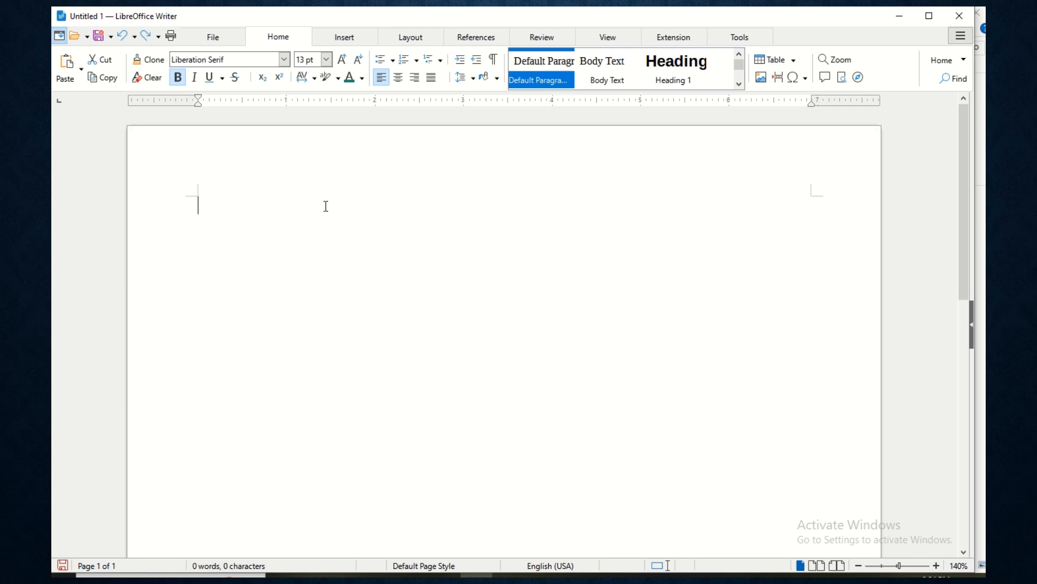
- From the Layout tools, make the page A4, portrait, with Narrow margins
{"action": "left_click", "coordinate": [411, 38]}
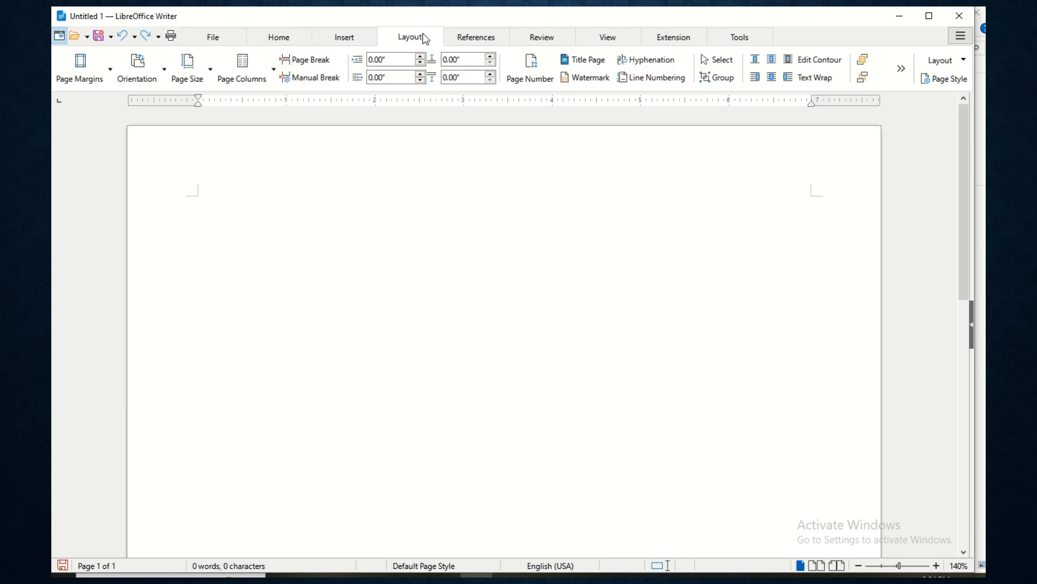
{"action": "left_click", "coordinate": [188, 86]}
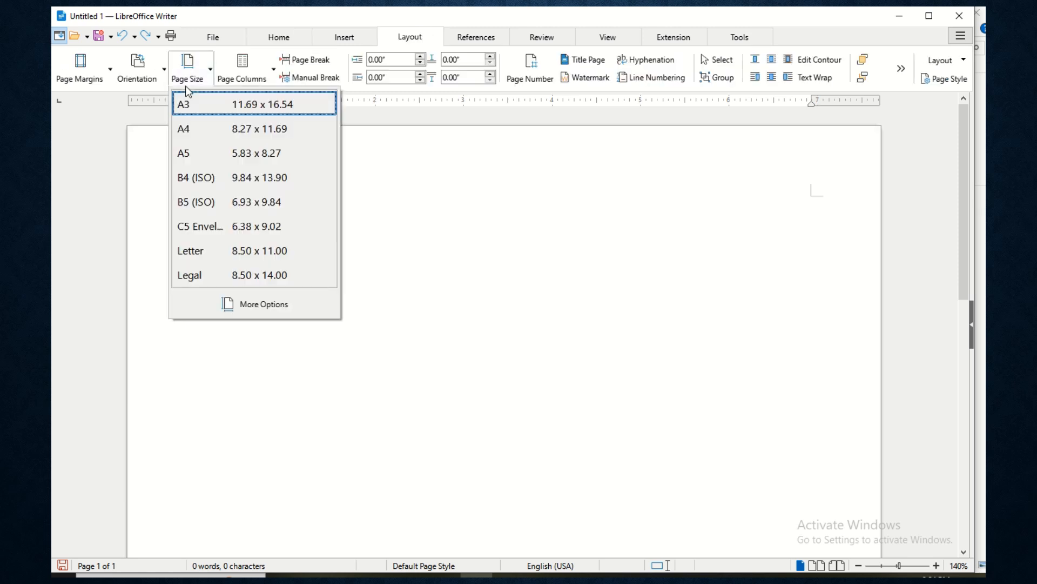
{"action": "left_click", "coordinate": [225, 130]}
{"action": "left_click", "coordinate": [149, 82]}
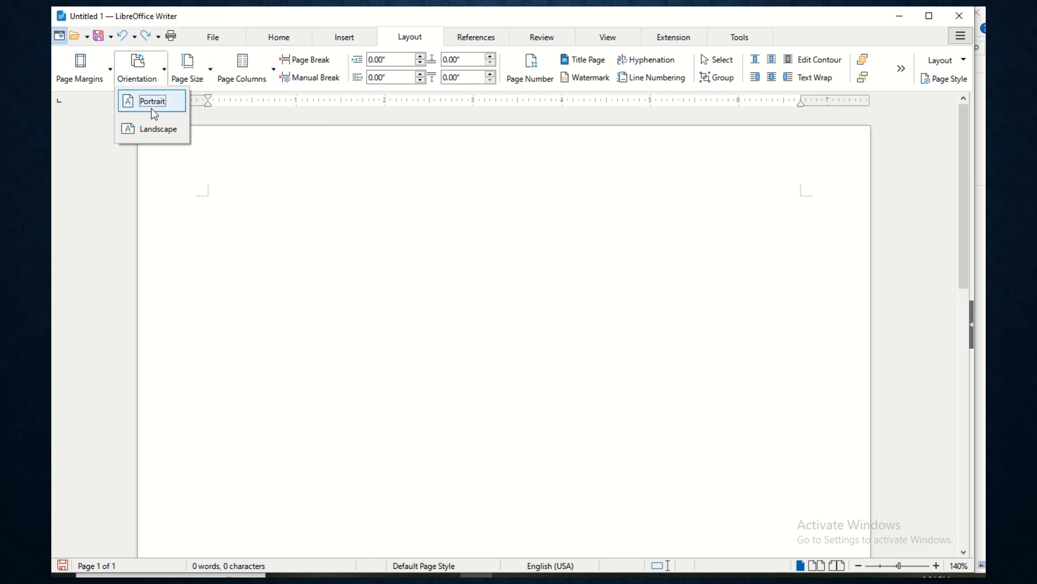
{"action": "left_click", "coordinate": [154, 104]}
{"action": "left_click", "coordinate": [102, 81]}
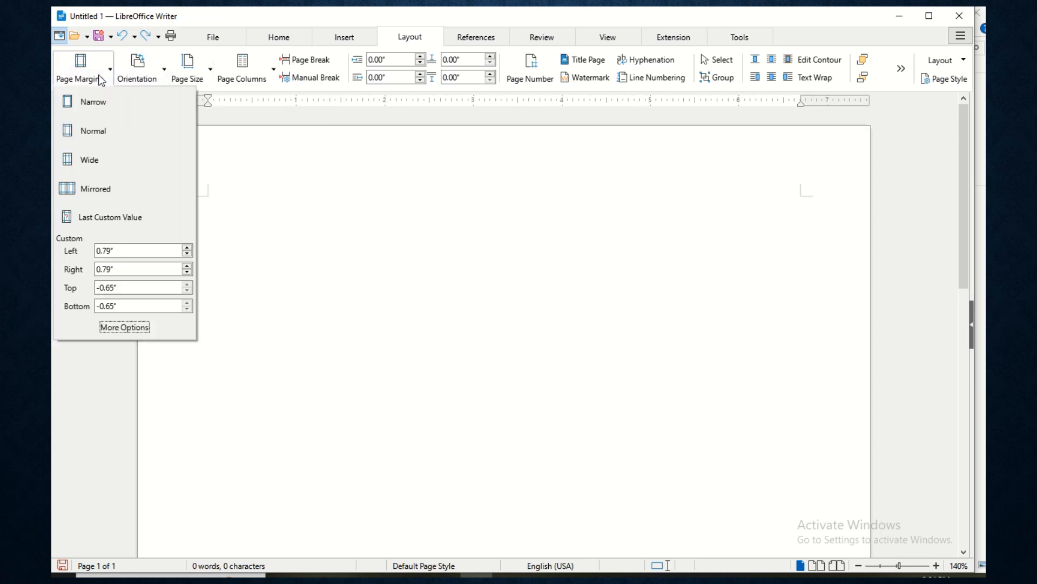
{"action": "left_click", "coordinate": [111, 114]}
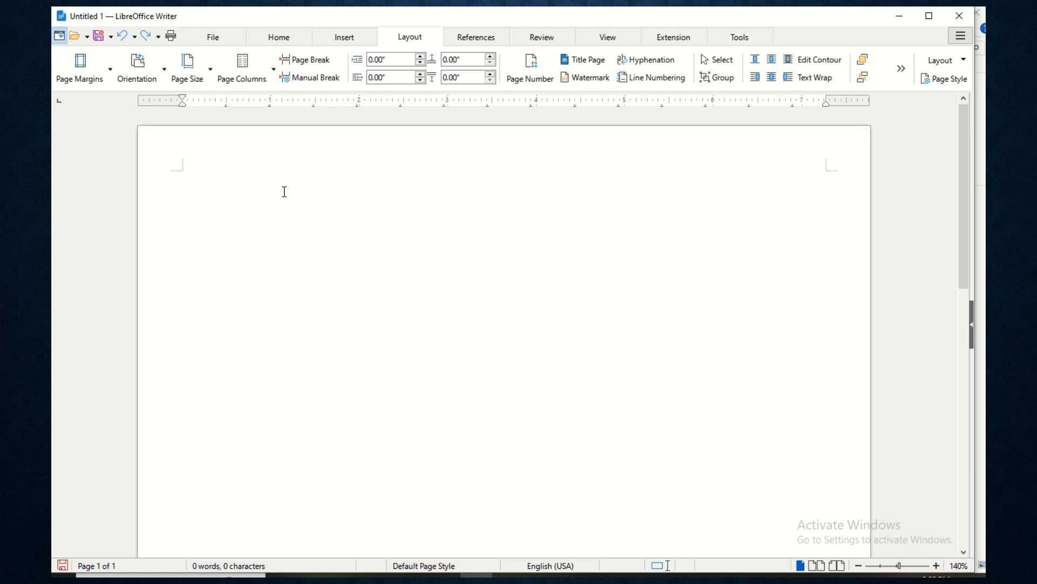
- Type and erase 'From', then browse the Home font list, leaving Liberation Serif unchanged
{"action": "type", "text": "From"}
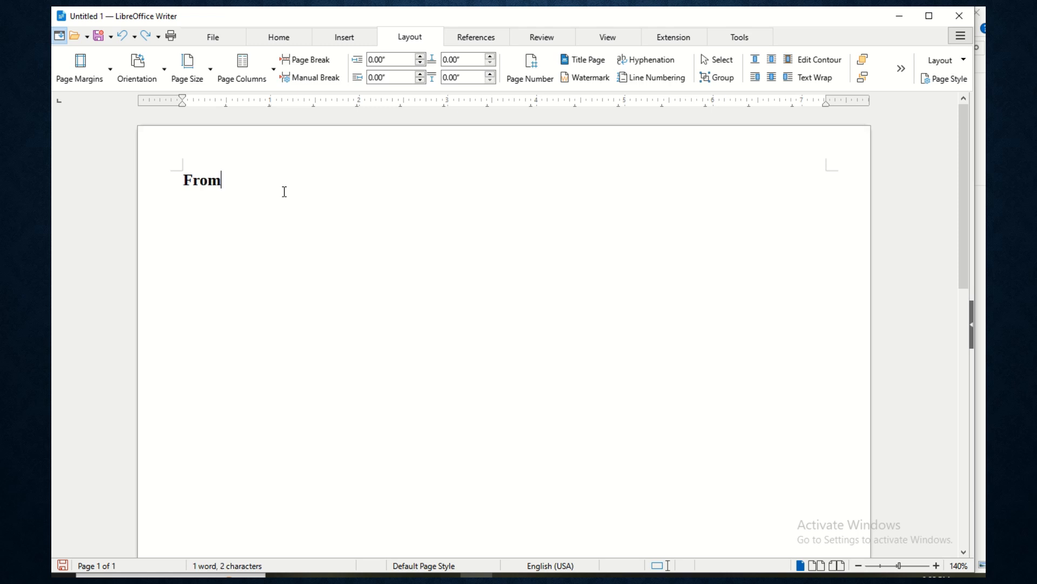
{"action": "key", "text": "BackSpace"}
{"action": "key", "text": "BackSpace"}
{"action": "key", "text": "BackSpace"}
{"action": "key", "text": "BackSpace"}
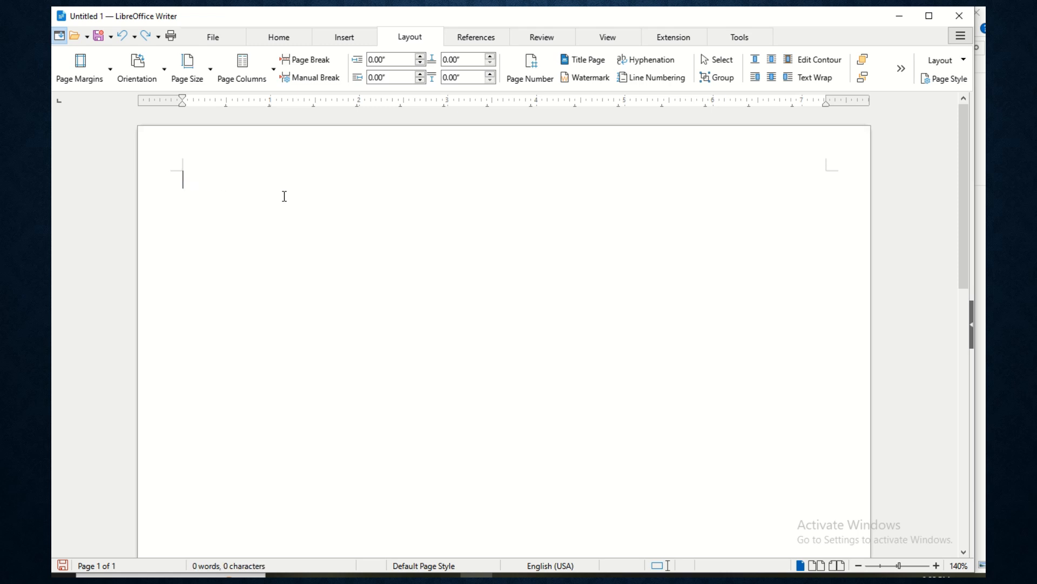
{"action": "left_click", "coordinate": [292, 41]}
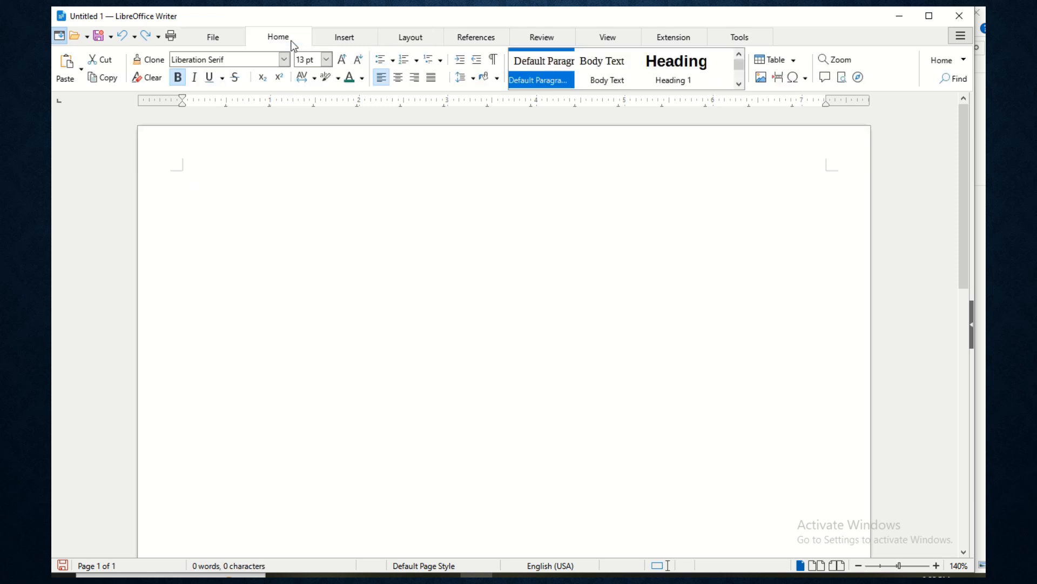
{"action": "left_click", "coordinate": [284, 60]}
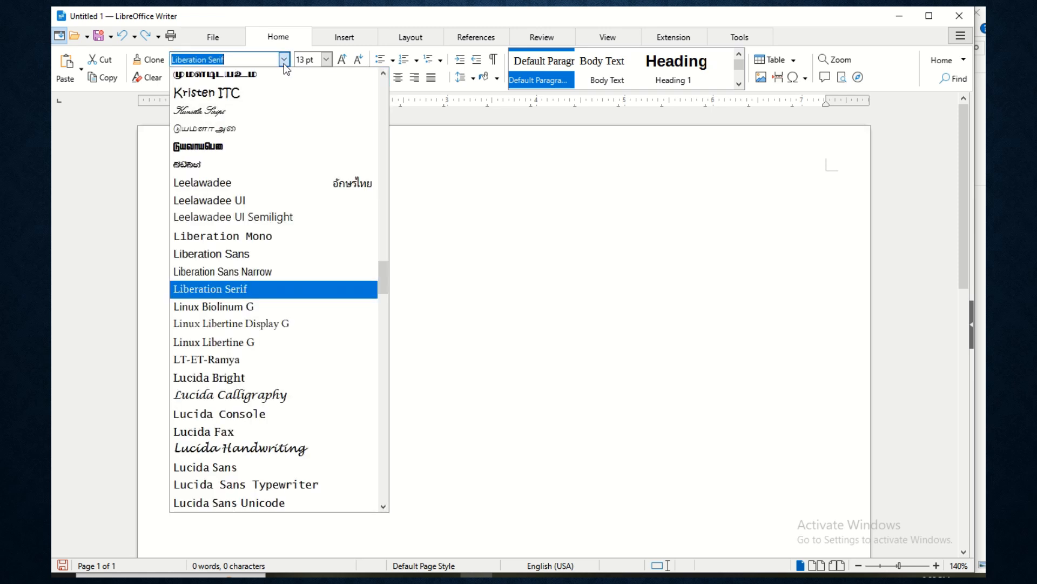
{"action": "scroll", "coordinate": [268, 238], "scroll_direction": "down", "scroll_amount": 6}
{"action": "scroll", "coordinate": [283, 213], "scroll_direction": "up", "scroll_amount": 12}
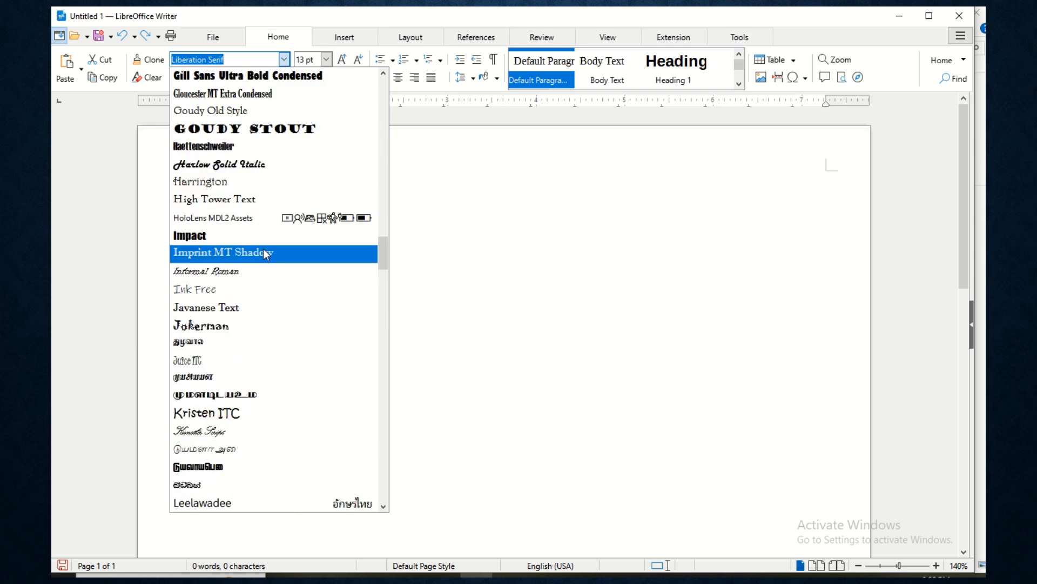
{"action": "scroll", "coordinate": [267, 151], "scroll_direction": "up", "scroll_amount": 3}
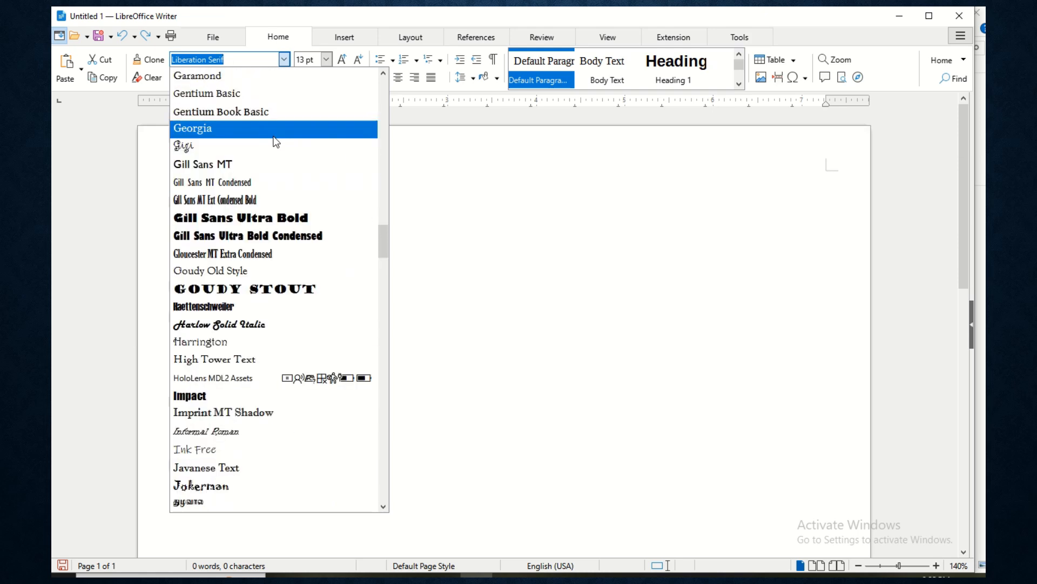
{"action": "scroll", "coordinate": [277, 142], "scroll_direction": "up", "scroll_amount": 3}
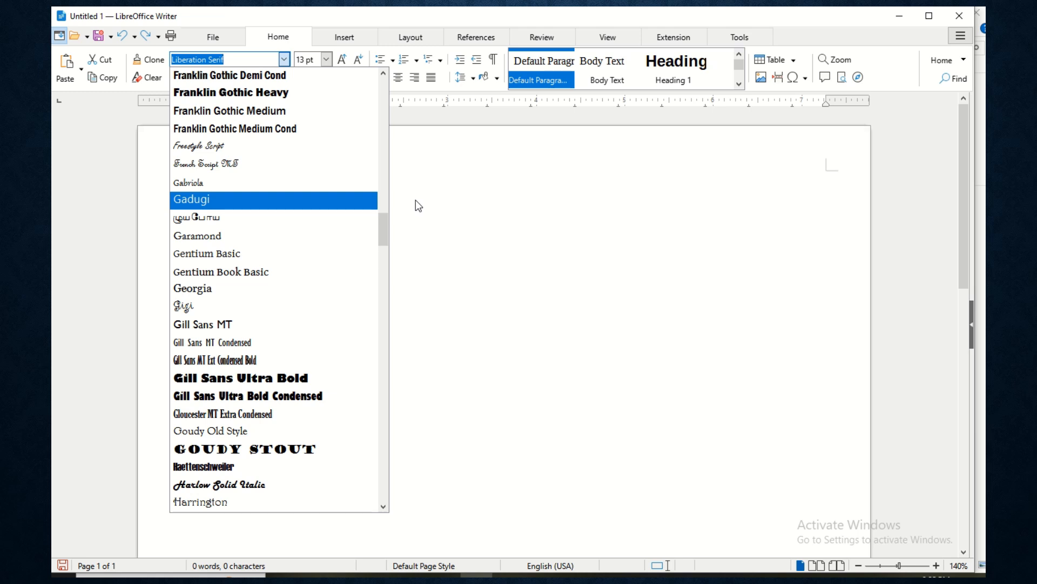
{"action": "left_click", "coordinate": [419, 206]}
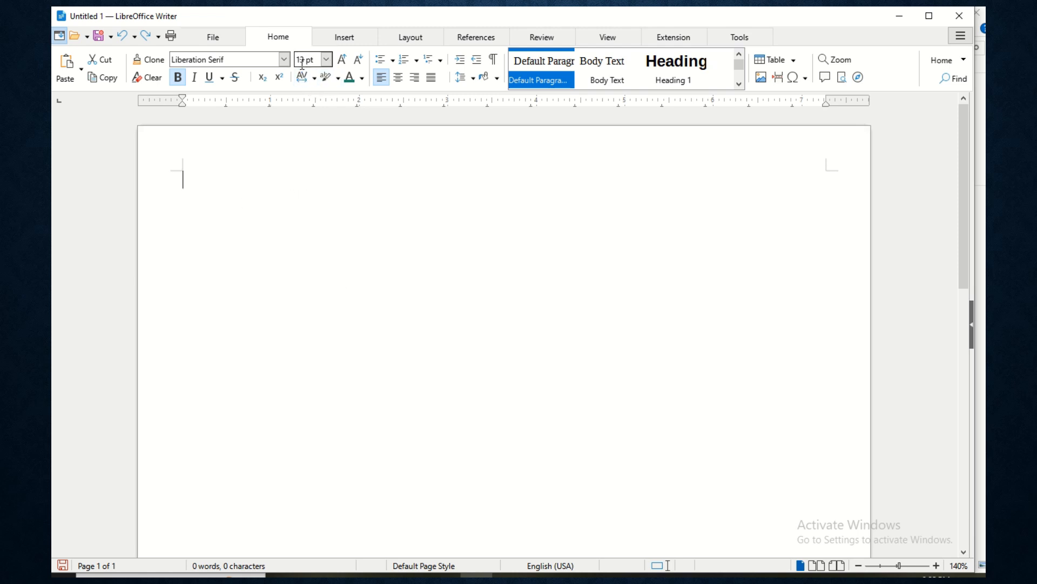
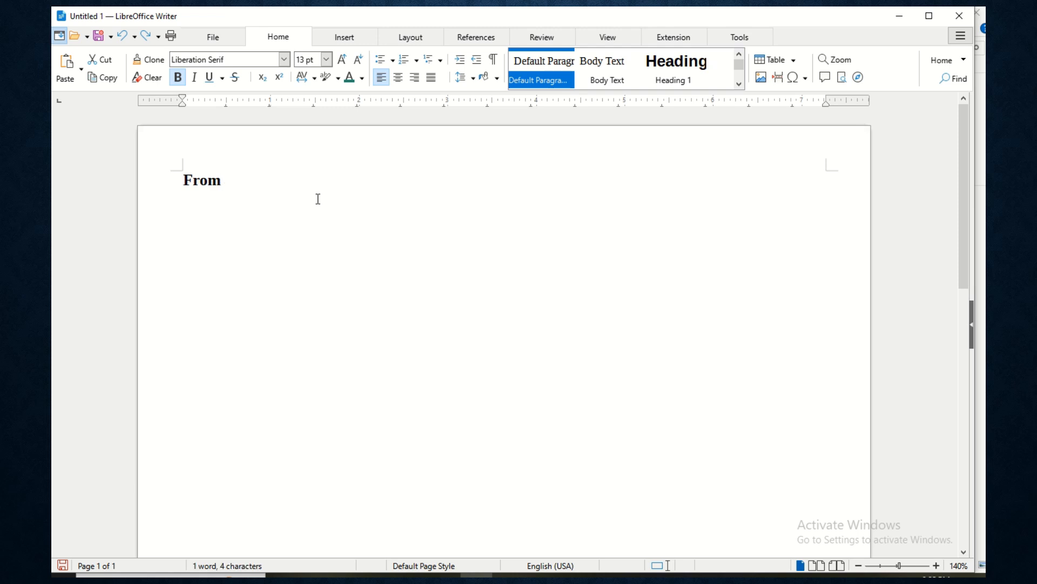
- Type the 'From' heading with the sender's name and street and city lines below it
{"action": "key", "text": "Return"}
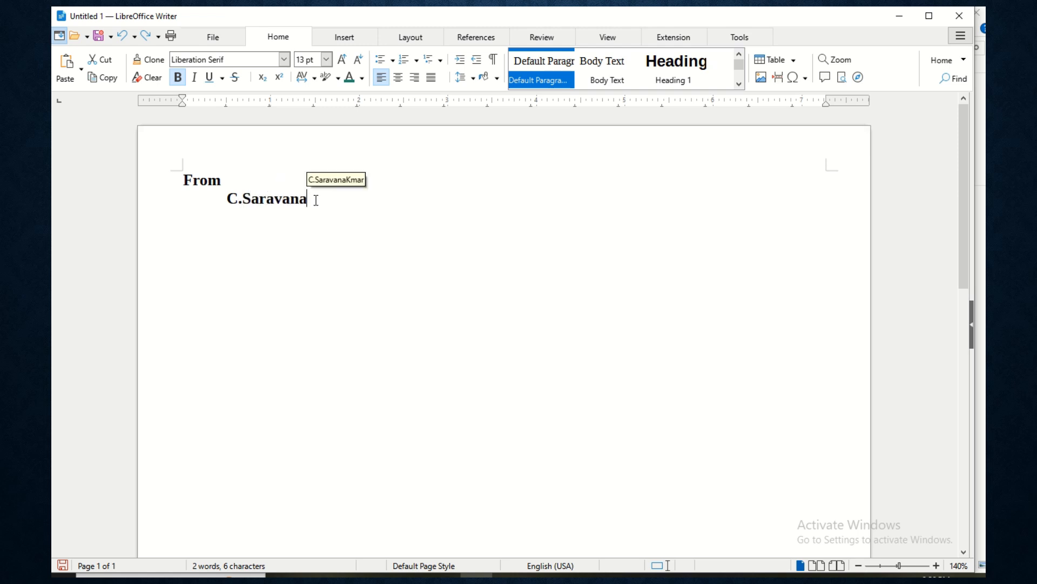
{"action": "key", "text": "Return"}
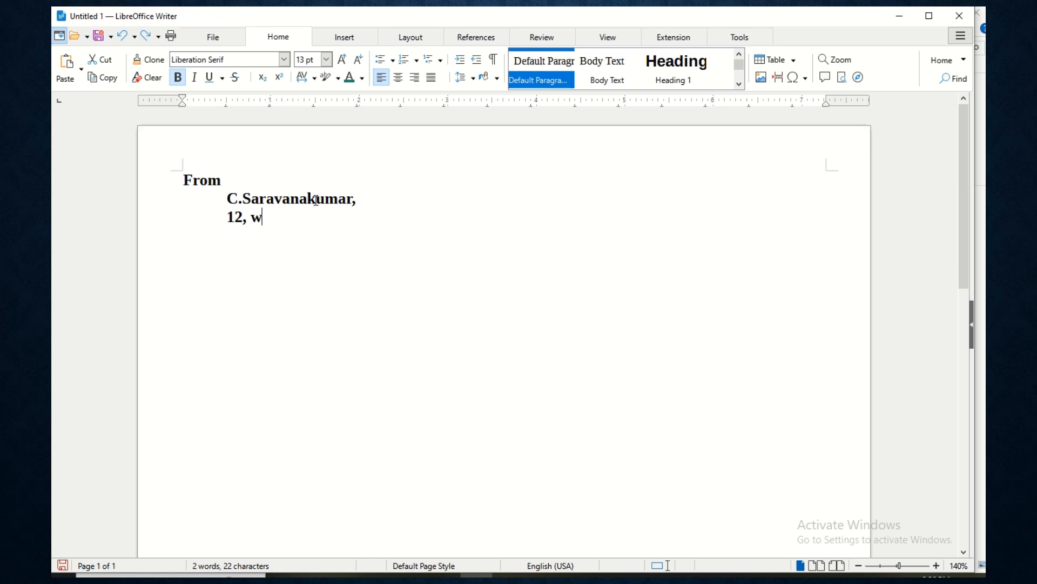
{"action": "key", "text": "Return"}
{"action": "key", "text": "Tab"}
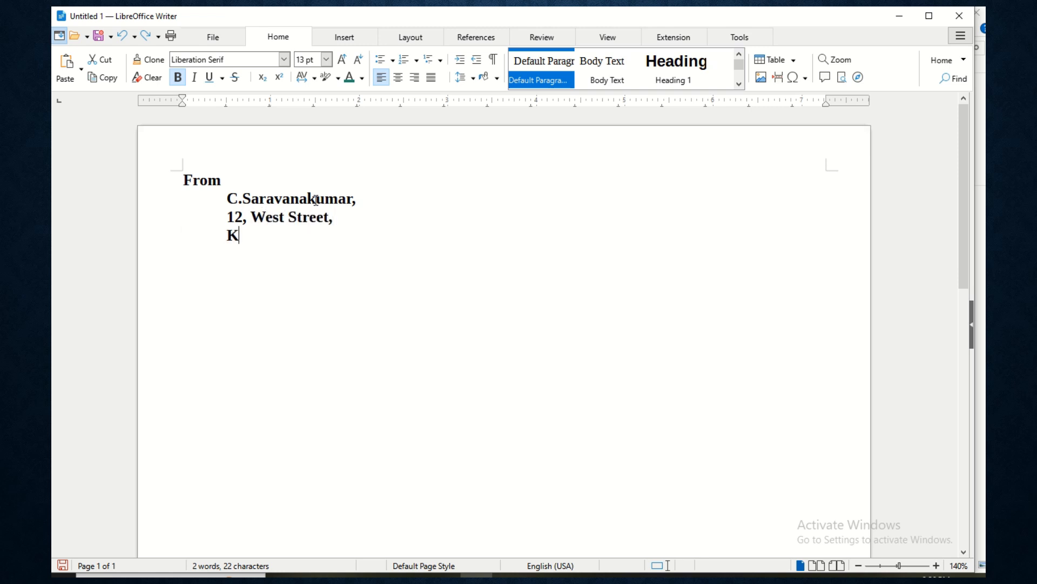
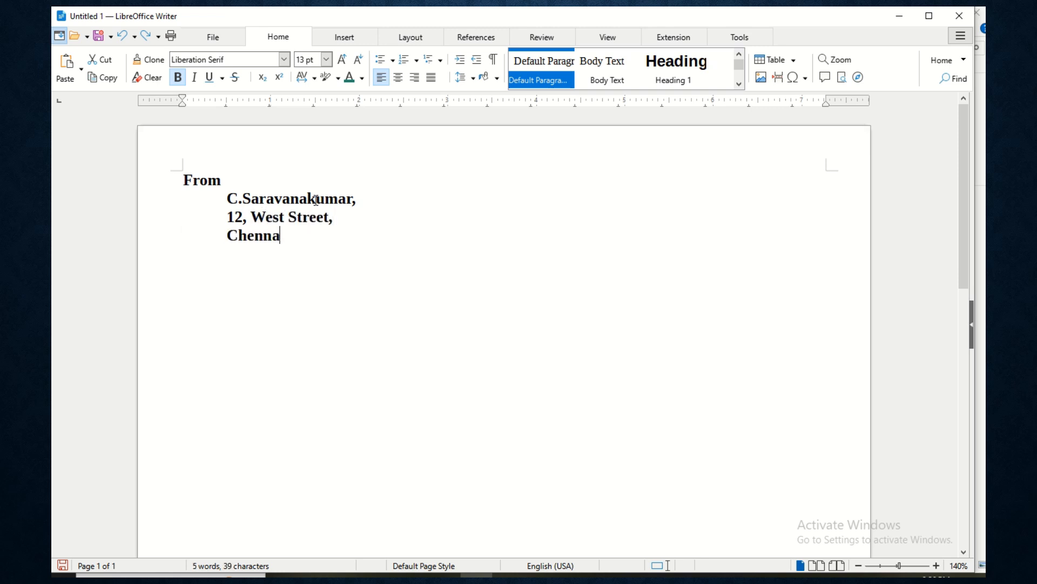
{"action": "key", "text": "Return"}
- Add the 'To' block: The Manager, State Bank Of India, Chennai., on indented lines
{"action": "type", "text": "To \tThe M"}
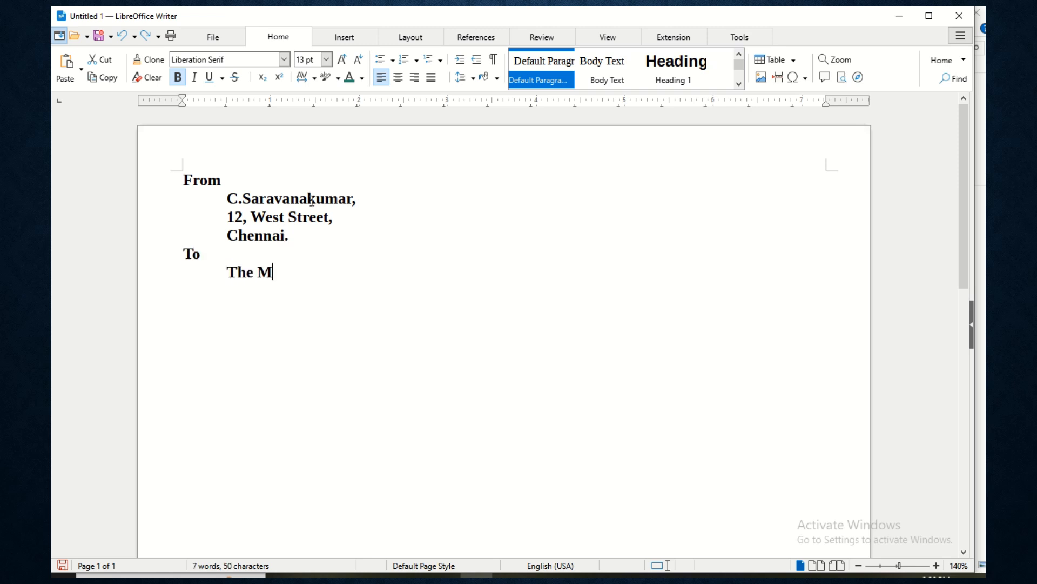
{"action": "type", "text": "anager, \tState Bank Of India"}
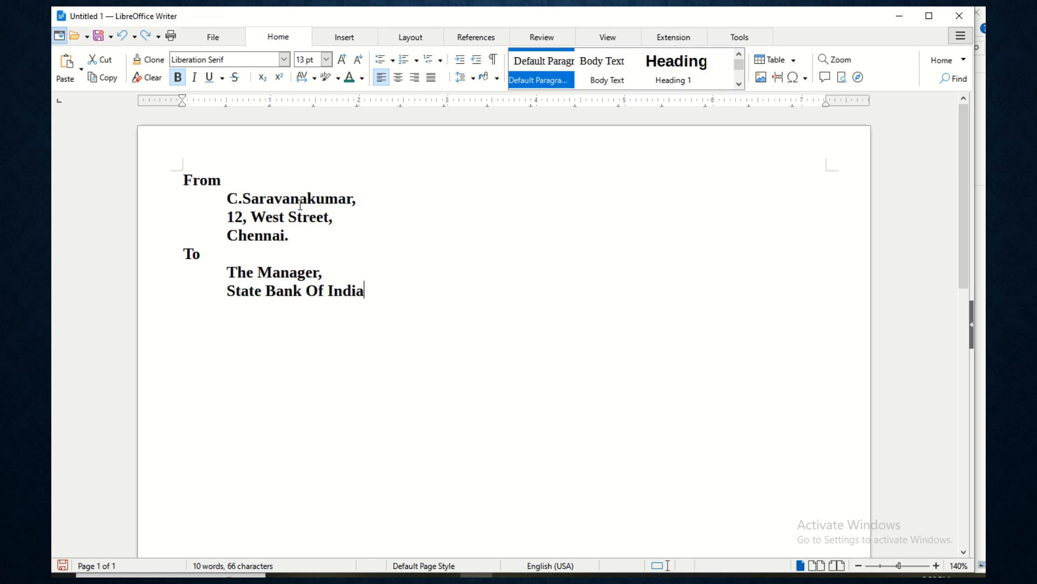
{"action": "type", "text": ","}
{"action": "key", "text": "Return"}
{"action": "key", "text": "Tab"}
{"action": "type", "text": "Chennai."}
{"action": "key", "text": "Return"}
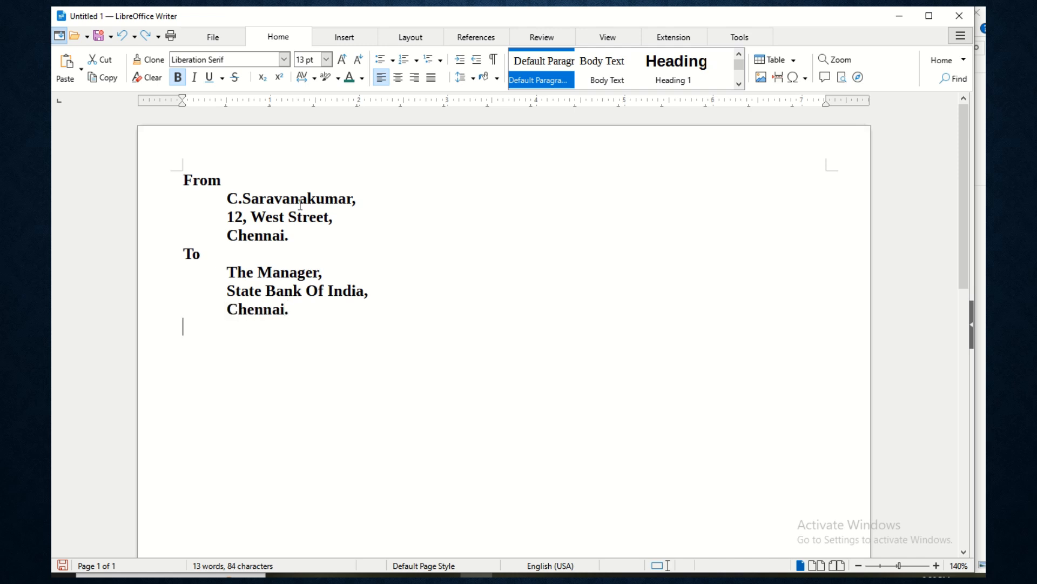
- Type the salutation 'Respected Sir,' followed by indented blank lines
{"action": "type", "text": "Respect"}
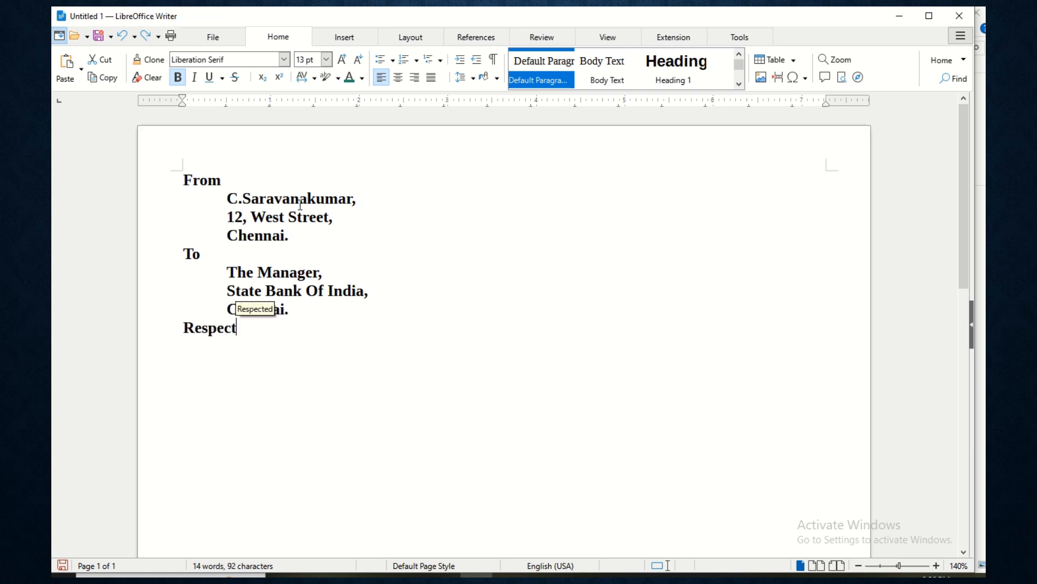
{"action": "type", "text": "ed Sir"}
{"action": "key", "text": "BackSpace"}
{"action": "type", "text": "ir,"}
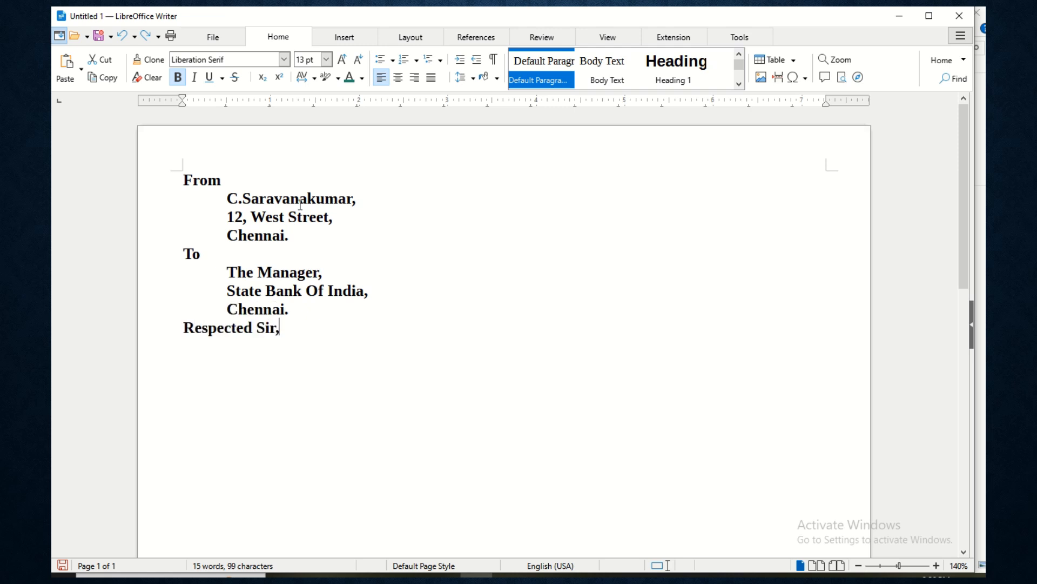
{"action": "key", "text": "Return"}
{"action": "key", "text": "Tab"}
{"action": "key", "text": "Return"}
{"action": "key", "text": "Tab"}
- Insert a 3-column by 2-row table from the Insert tab's table grid
{"action": "left_click", "coordinate": [345, 38]}
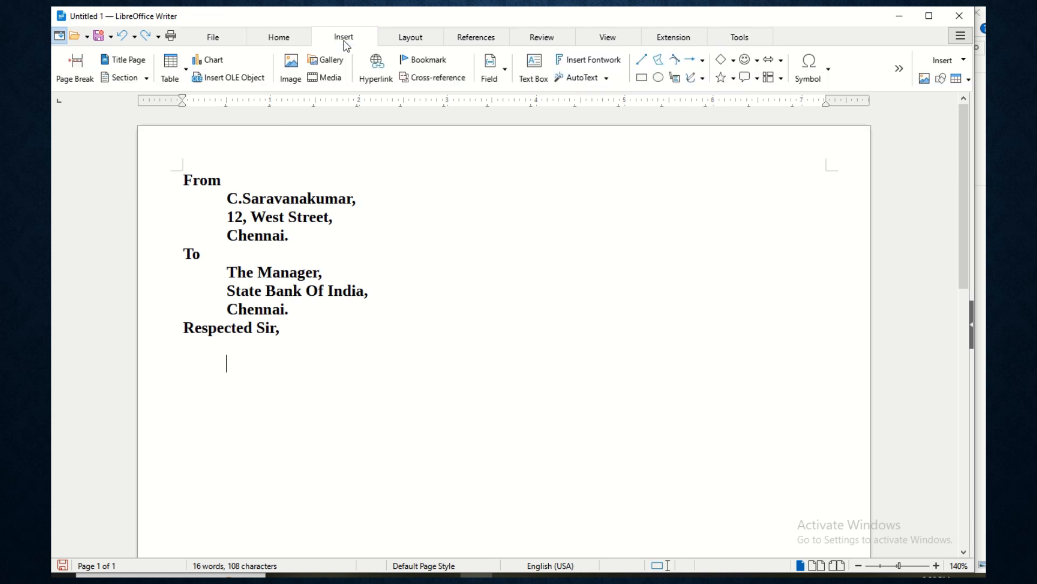
{"action": "left_click", "coordinate": [178, 72]}
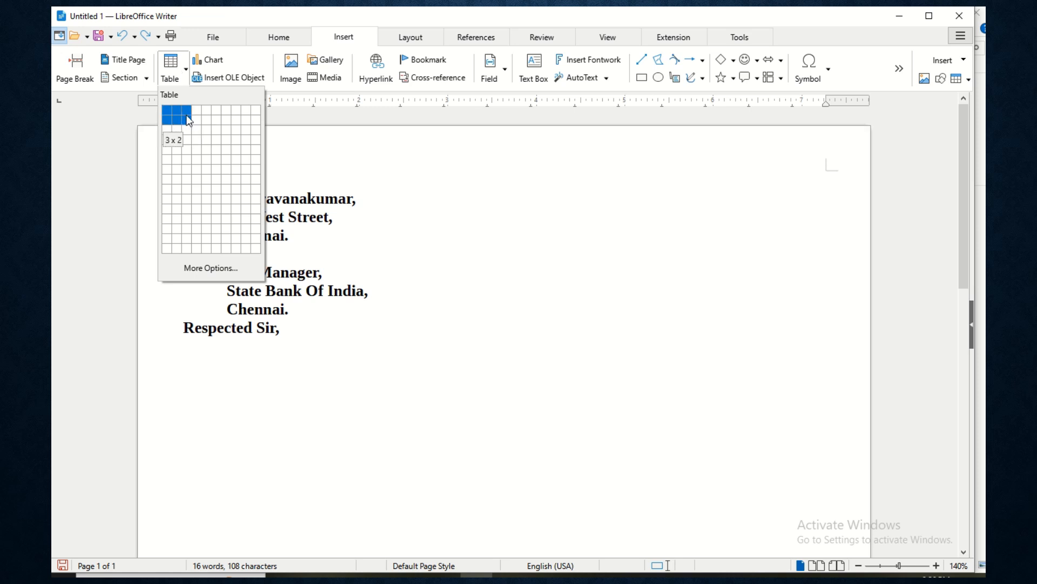
{"action": "left_click", "coordinate": [329, 47]}
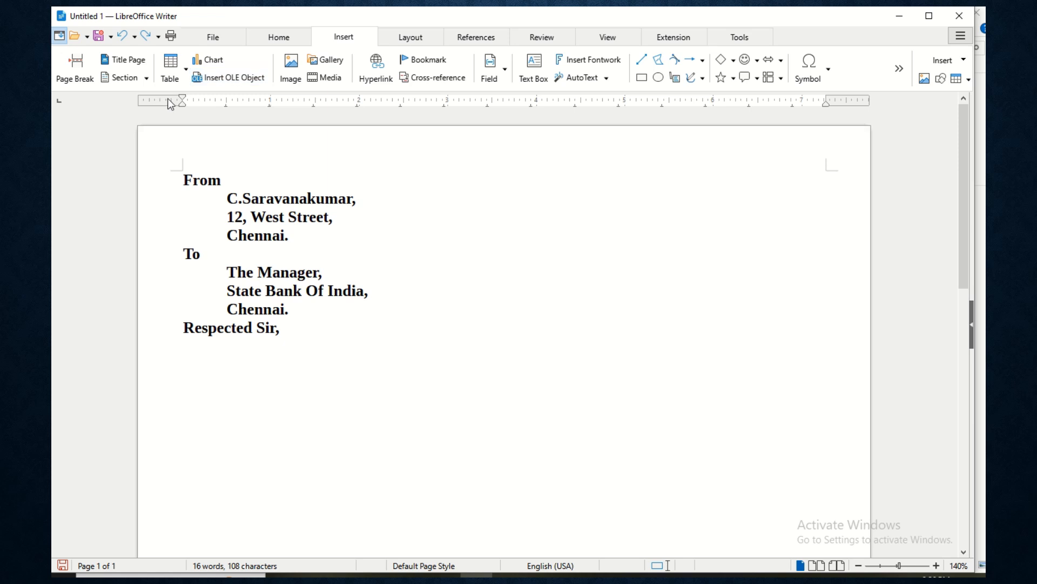
{"action": "left_click", "coordinate": [170, 83]}
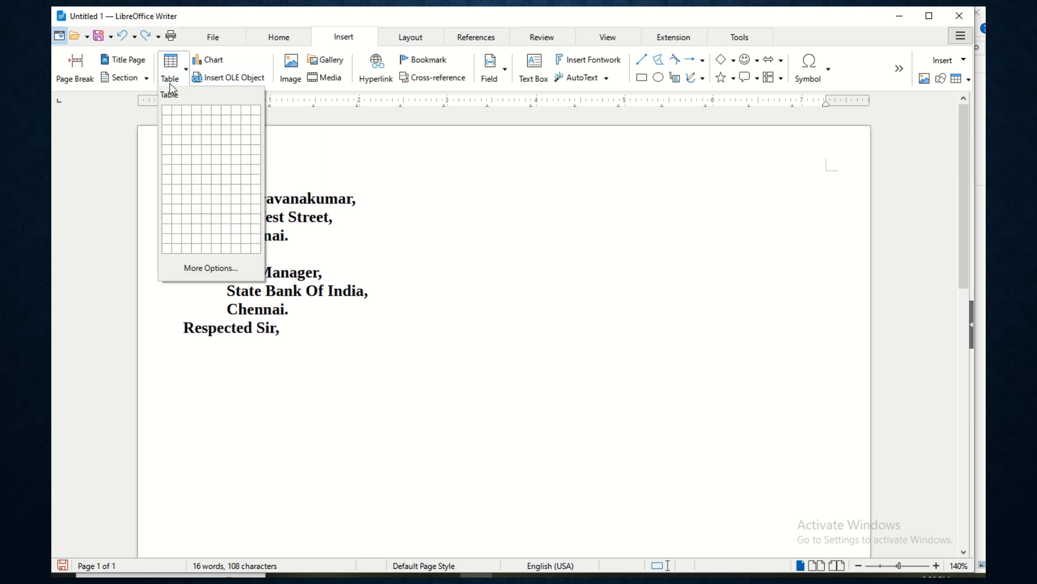
{"action": "left_click", "coordinate": [189, 122]}
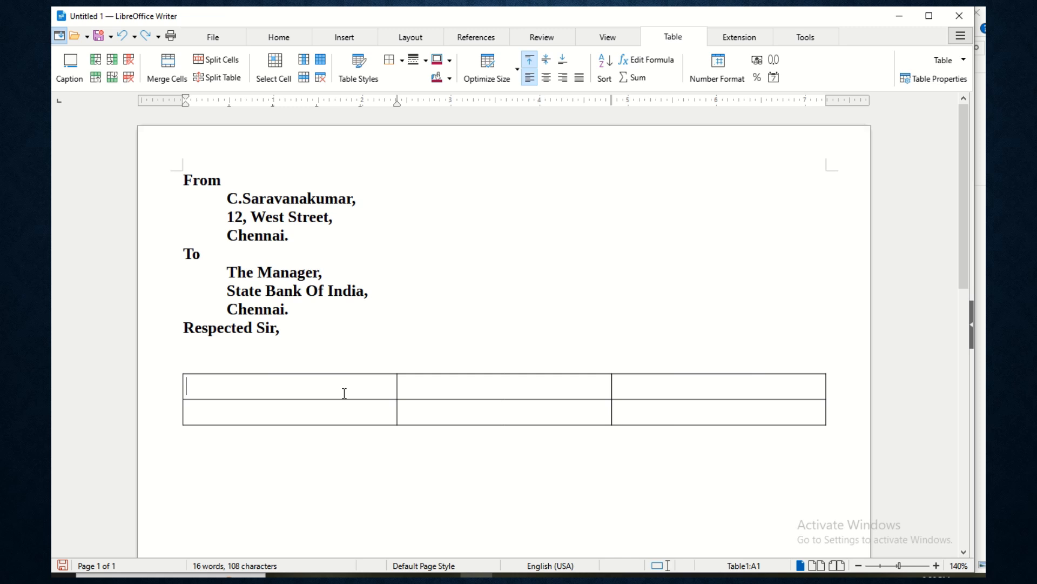
- Type 'Subject' in cell A1 and ':' in B1, ending in C1
{"action": "type", "text": "Subject"}
{"action": "key", "text": "Tab"}
{"action": "type", "text": ":"}
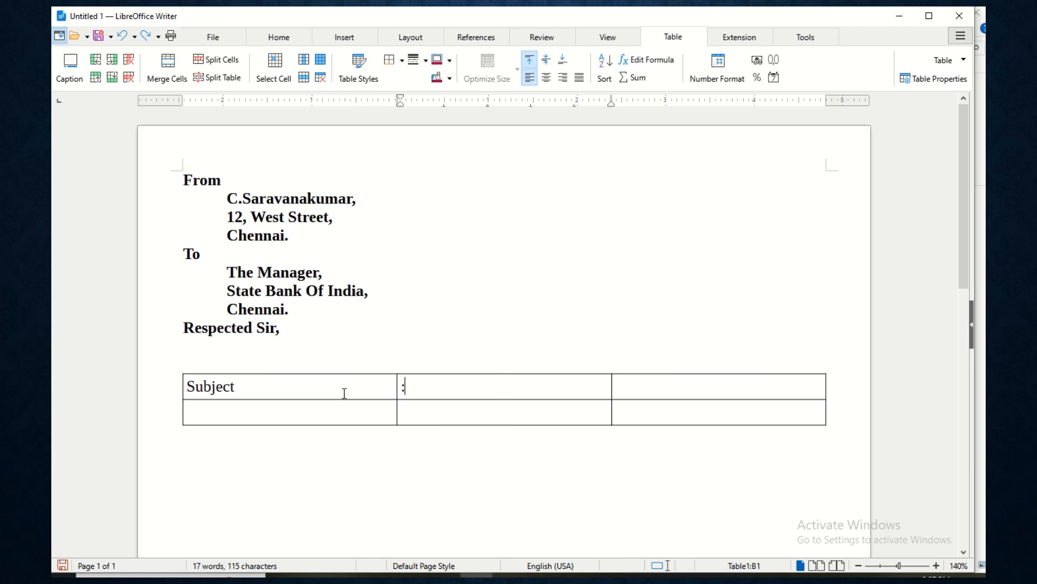
{"action": "key", "text": "Tab"}
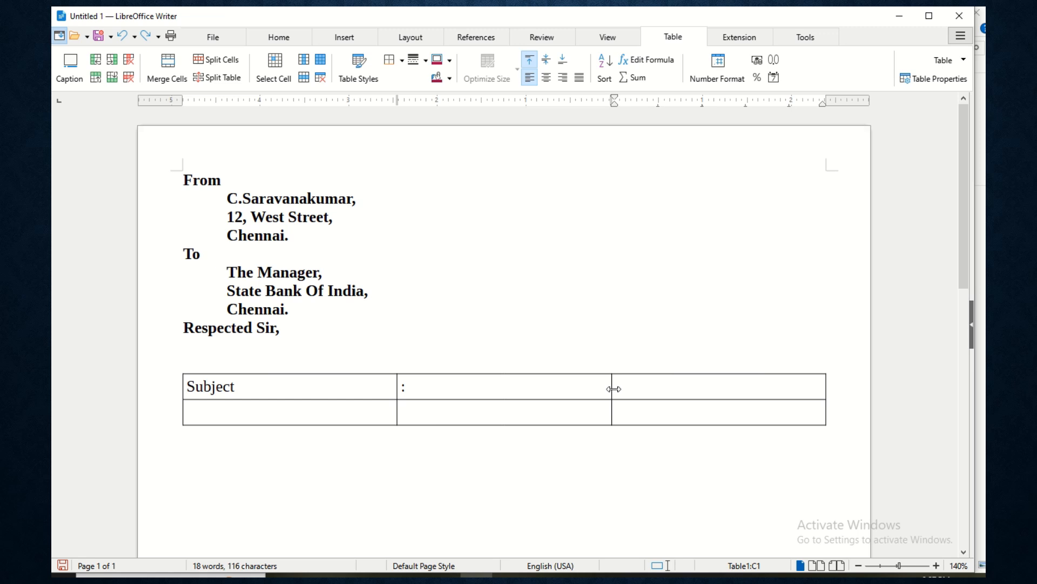
- Drag the column borders and table edges to narrow the Subject and colon columns and indent the table
{"action": "left_click_drag", "start_coordinate": [613, 388], "coordinate": [431, 388]}
{"action": "scroll", "coordinate": [377, 405], "scroll_direction": "up", "scroll_amount": 1}
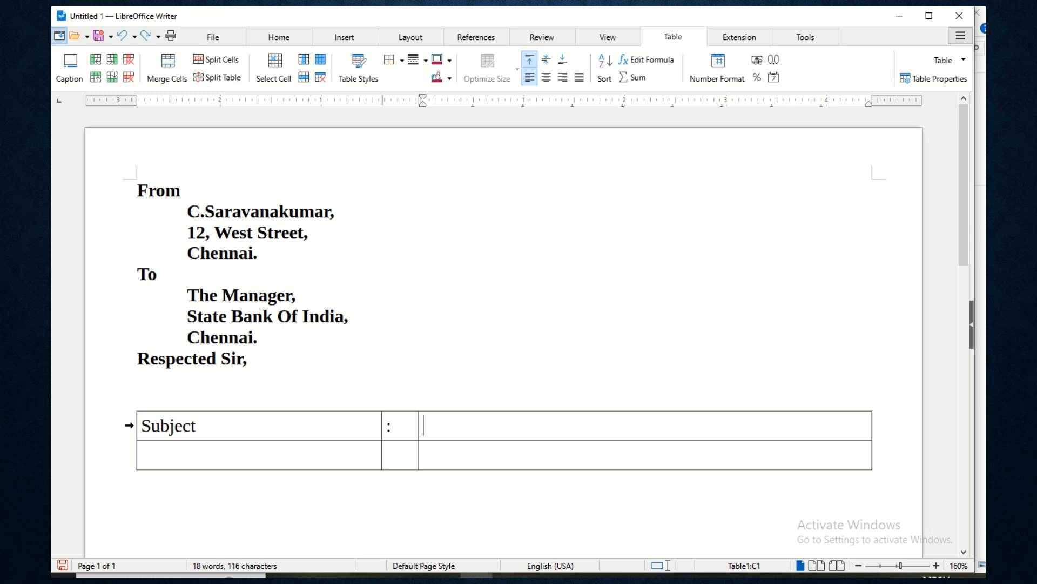
{"action": "left_click_drag", "start_coordinate": [138, 424], "coordinate": [291, 420]}
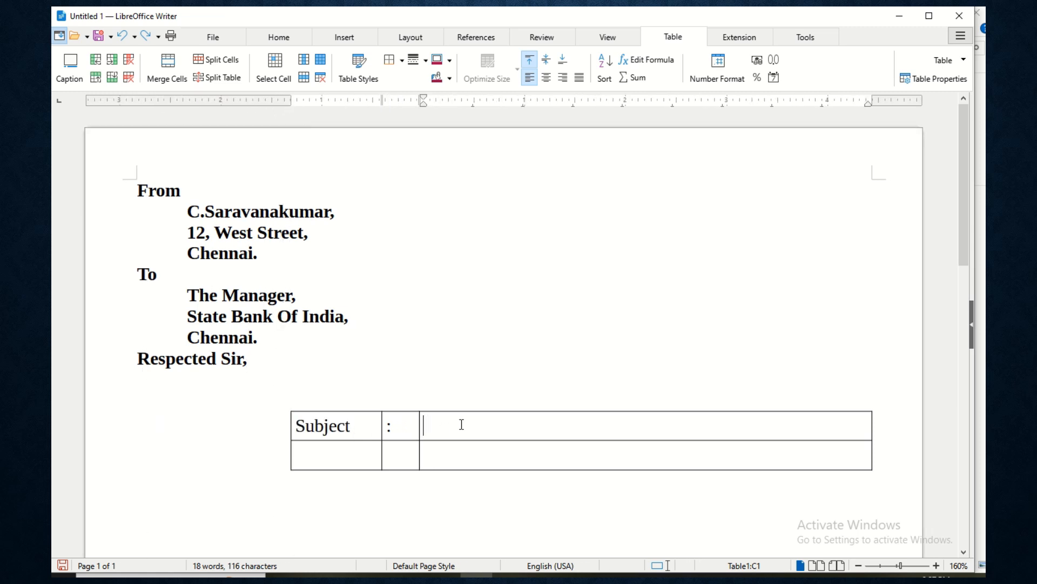
{"action": "left_click_drag", "start_coordinate": [870, 422], "coordinate": [832, 421]}
{"action": "left_click_drag", "start_coordinate": [420, 424], "coordinate": [399, 427]}
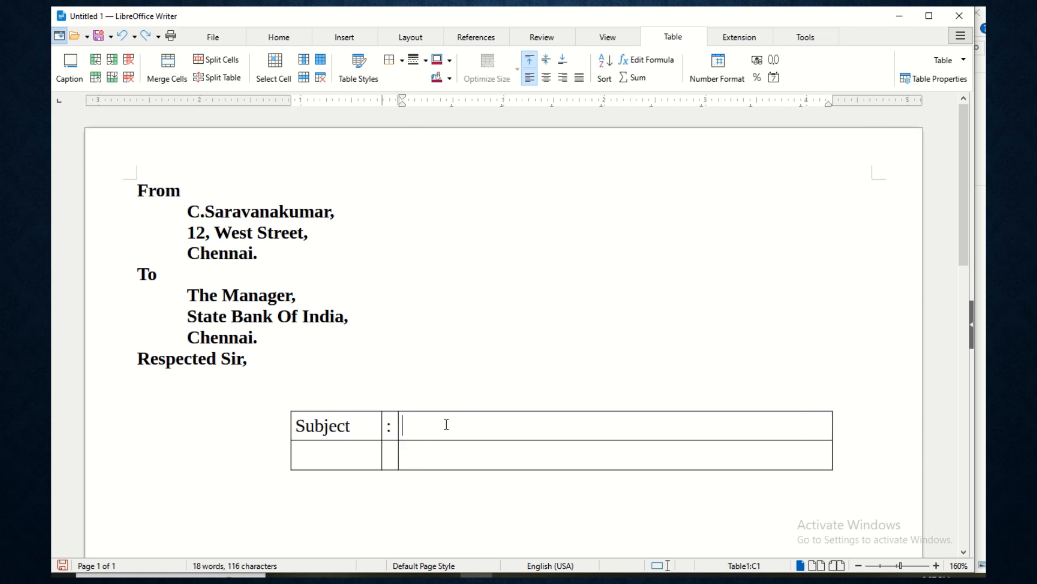
- Type 'Account Opening - Lorem ip sum -' in the cell beside Subject
{"action": "type", "text": "1"}
{"action": "key", "text": "BackSpace"}
{"action": "type", "text": "Subje"}
{"action": "key", "text": "BackSpace"}
{"action": "key", "text": "BackSpace"}
{"action": "key", "text": "BackSpace"}
{"action": "key", "text": "BackSpace"}
{"action": "key", "text": "BackSpace"}
{"action": "type", "text": "1"}
{"action": "key", "text": "BackSpace"}
{"action": "type", "text": "Account Opening"}
{"action": "type", "text": " - L"}
{"action": "type", "text": "orem S"}
{"action": "key", "text": "BackSpace"}
{"action": "type", "text": "ip sum -"}
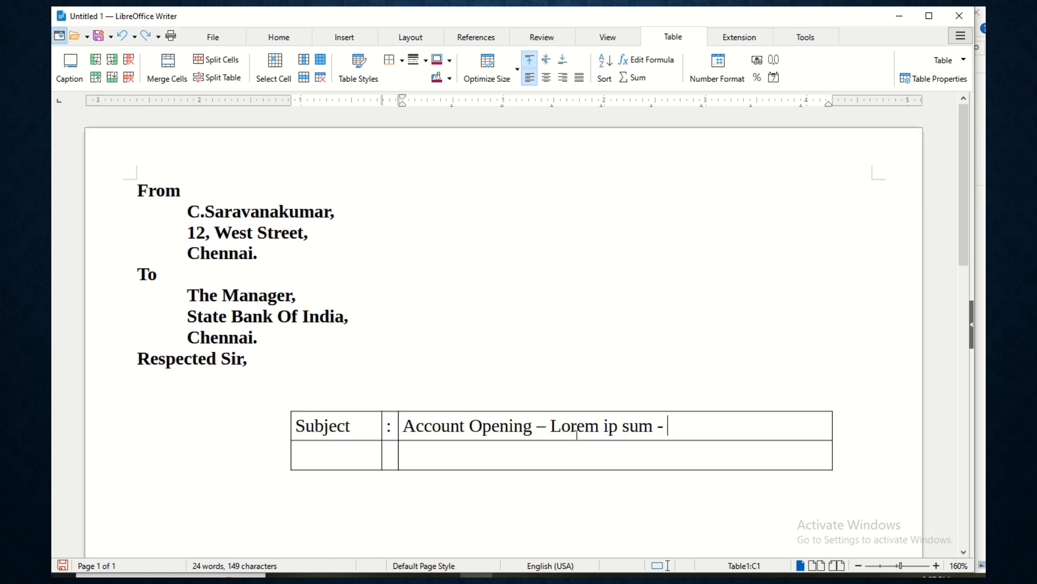
- Copy 'Lorem ip sum' and paste it six more times, separated by dashes
{"action": "left_click_drag", "start_coordinate": [552, 427], "coordinate": [651, 429]}
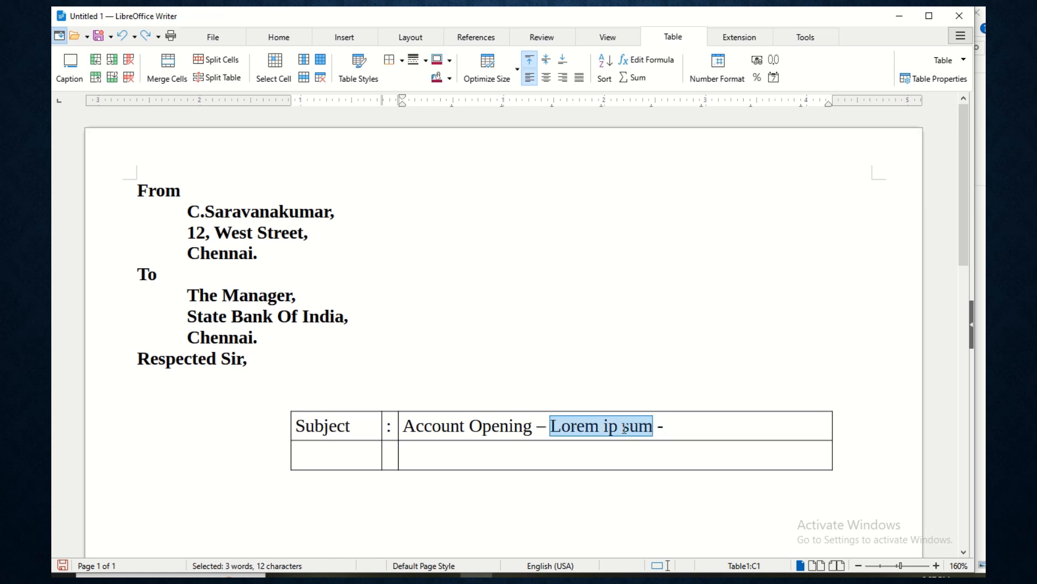
{"action": "key", "text": "ctrl+c"}
{"action": "left_click", "coordinate": [682, 430]}
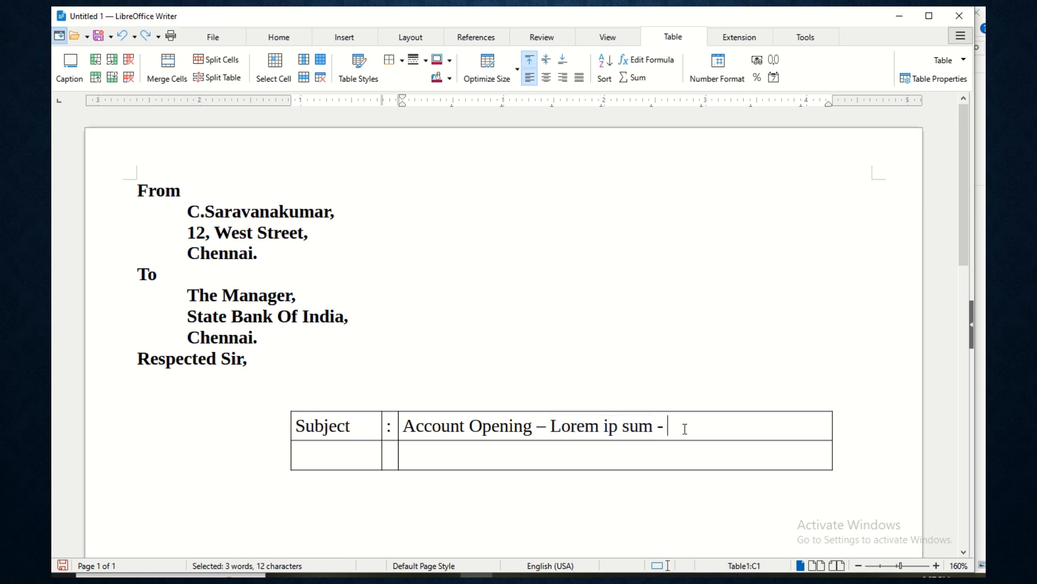
{"action": "key", "text": "ctrl+v"}
{"action": "type", "text": "-"}
{"action": "key", "text": "ctrl+v"}
{"action": "type", "text": "-"}
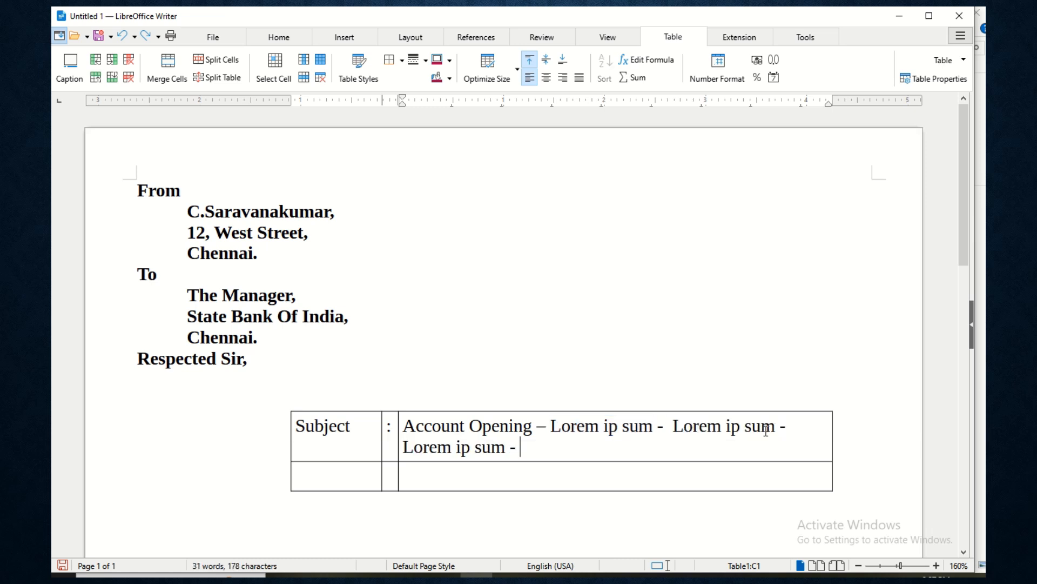
{"action": "key", "text": "ctrl+v"}
{"action": "type", "text": "-"}
{"action": "key", "text": "ctrl+v"}
{"action": "type", "text": "-"}
{"action": "key", "text": "ctrl+v"}
{"action": "type", "text": "-"}
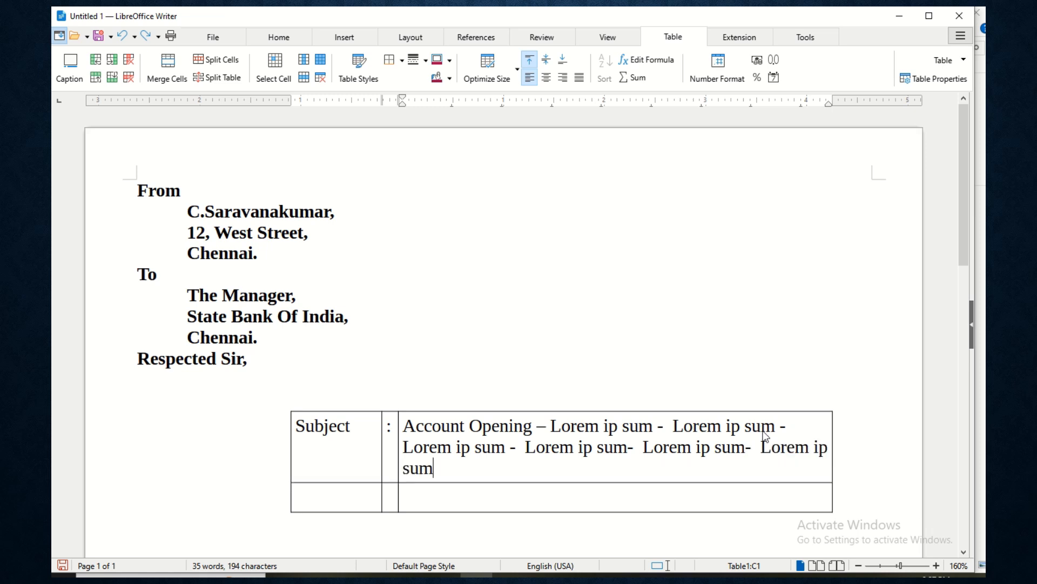
{"action": "key", "text": "ctrl+v"}
- Justify the subject paragraph, briefly trying centred alignment before returning to justified
{"action": "left_click", "coordinate": [602, 450]}
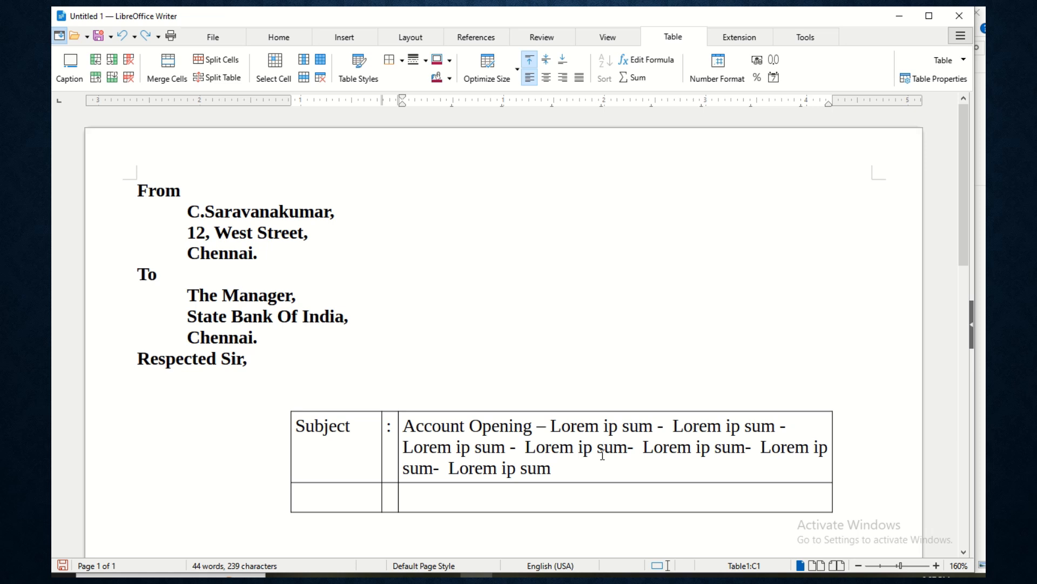
{"action": "key", "text": "ctrl+j"}
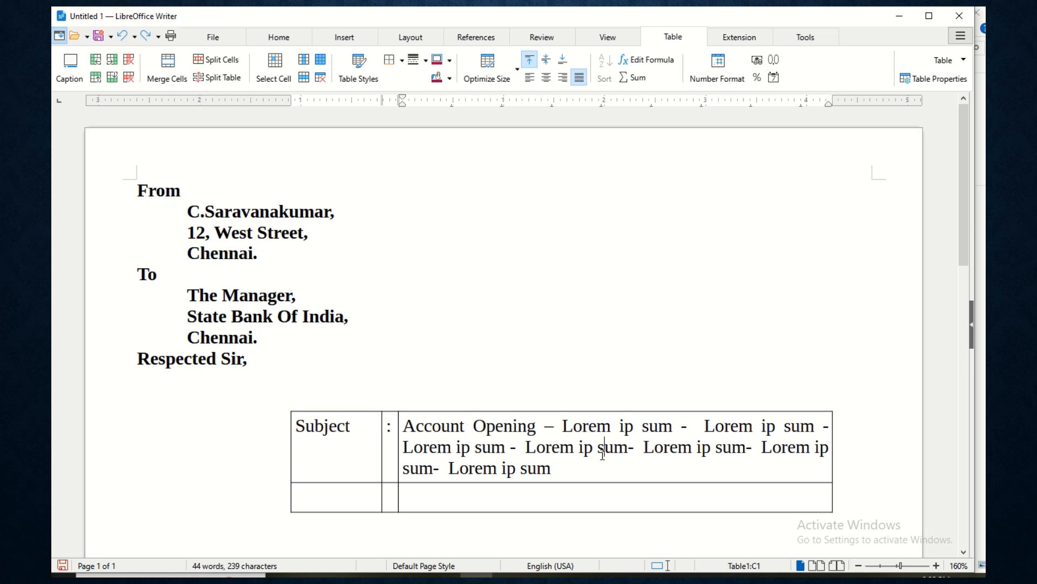
{"action": "left_click", "coordinate": [283, 37]}
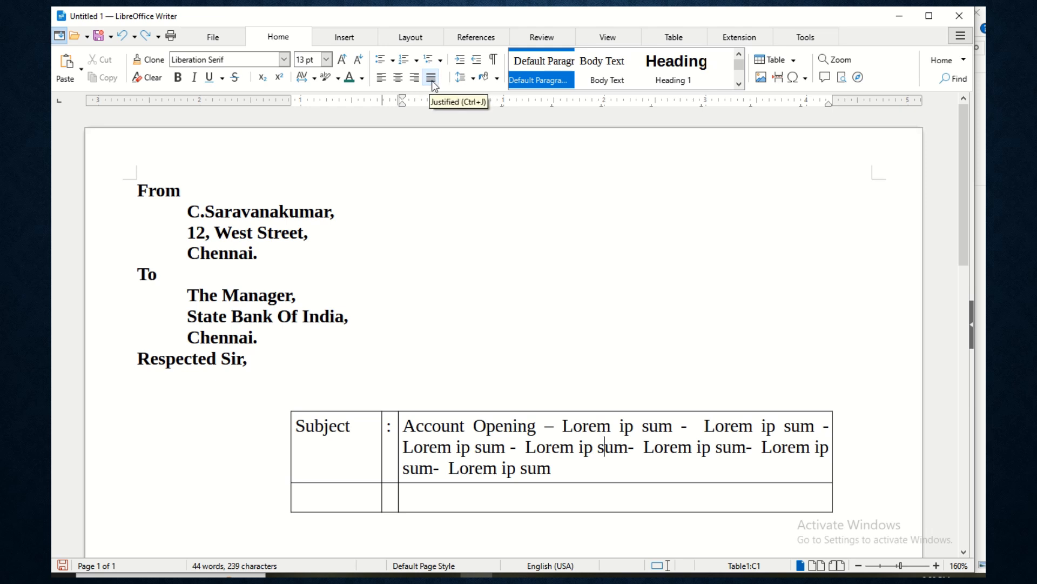
{"action": "left_click", "coordinate": [396, 79]}
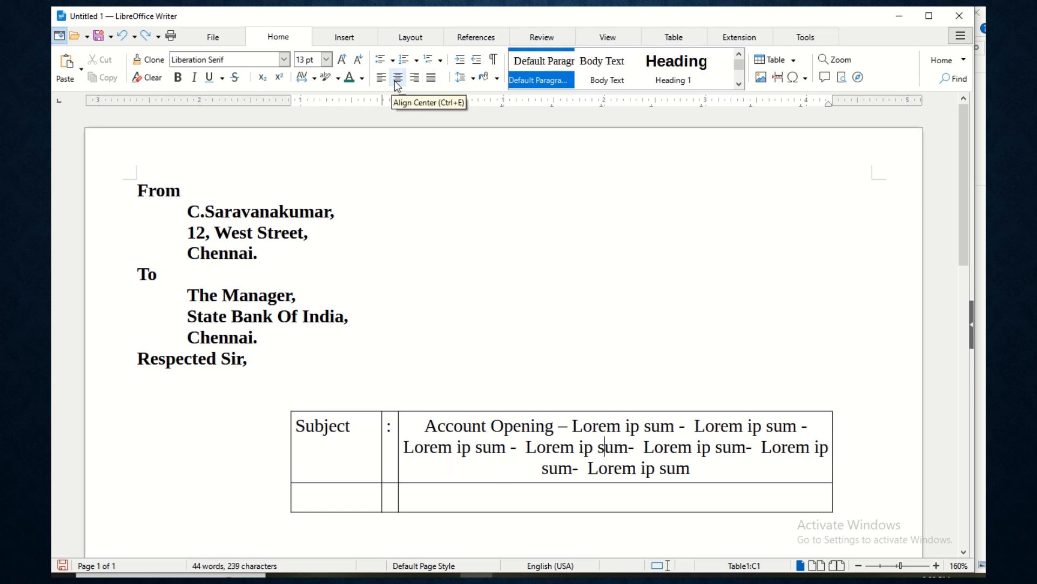
{"action": "left_click", "coordinate": [429, 79]}
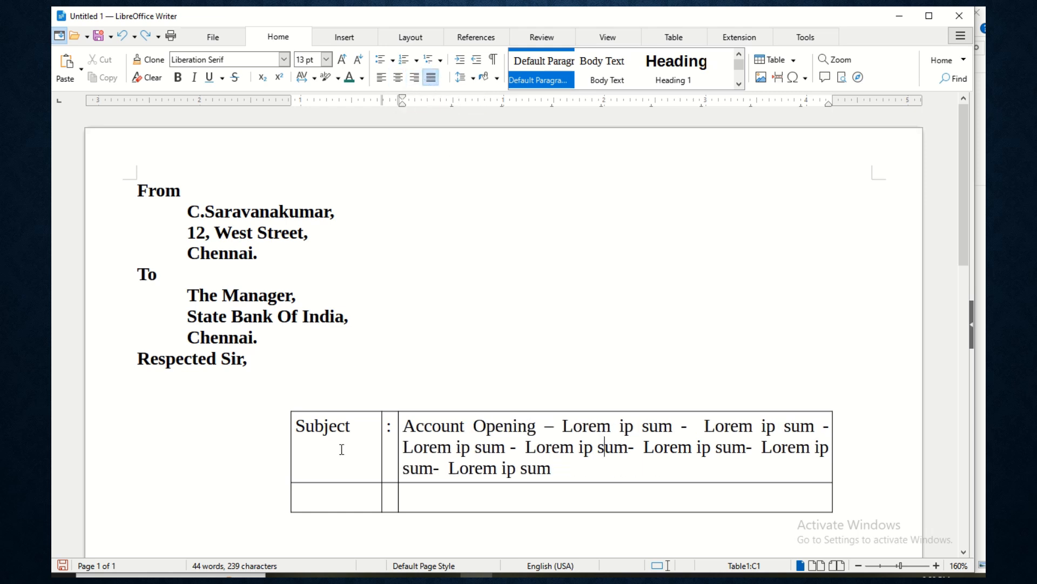
{"action": "left_click", "coordinate": [337, 495]}
- Type 'Ref' in cell A2 and ':' in B2, fixing a stray L, then move into C2
{"action": "type", "text": "Ref"}
{"action": "key", "text": "Tab"}
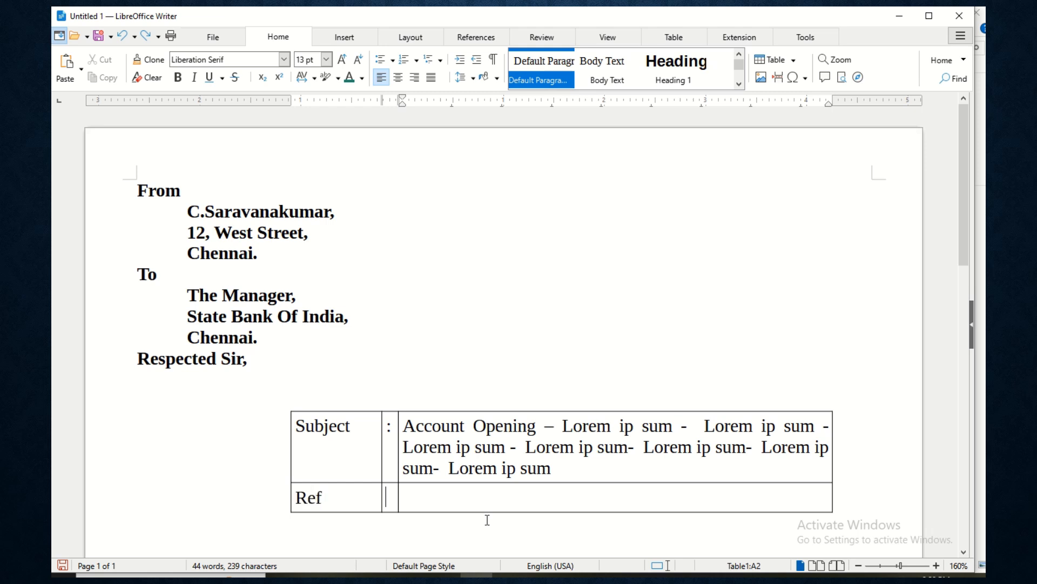
{"action": "type", "text": "L"}
{"action": "key", "text": "Tab"}
{"action": "key", "text": "shift+Tab"}
{"action": "key", "text": "Delete"}
{"action": "type", "text": ":"}
{"action": "key", "text": "Tab"}
{"action": "key", "text": "Left"}
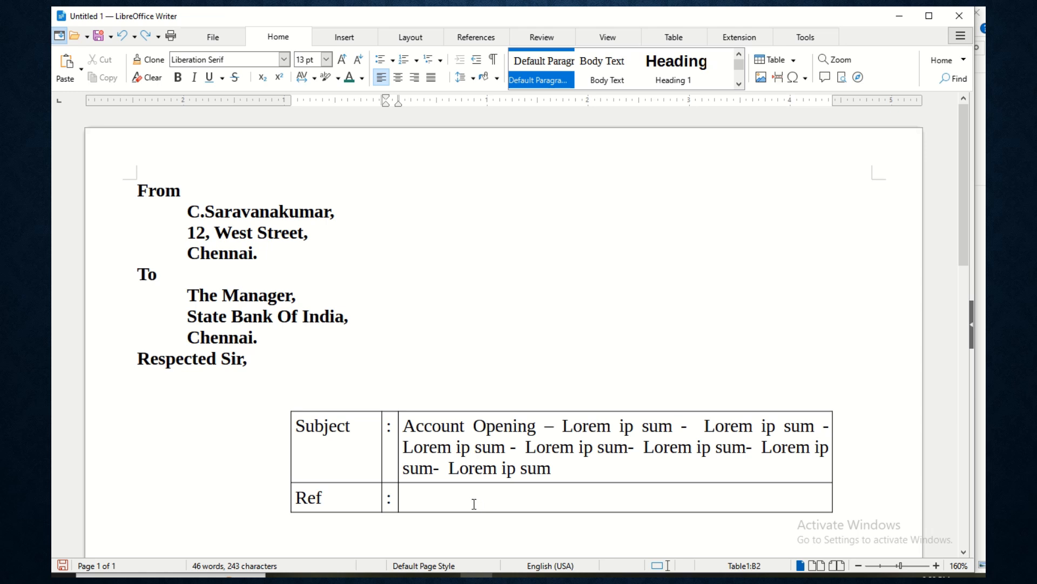
{"action": "left_click", "coordinate": [474, 503]}
- Apply 1. 2. 3. numbering in the Ref cell and type 'Letter Reference Date : 10.10.2024'
{"action": "left_click", "coordinate": [416, 60]}
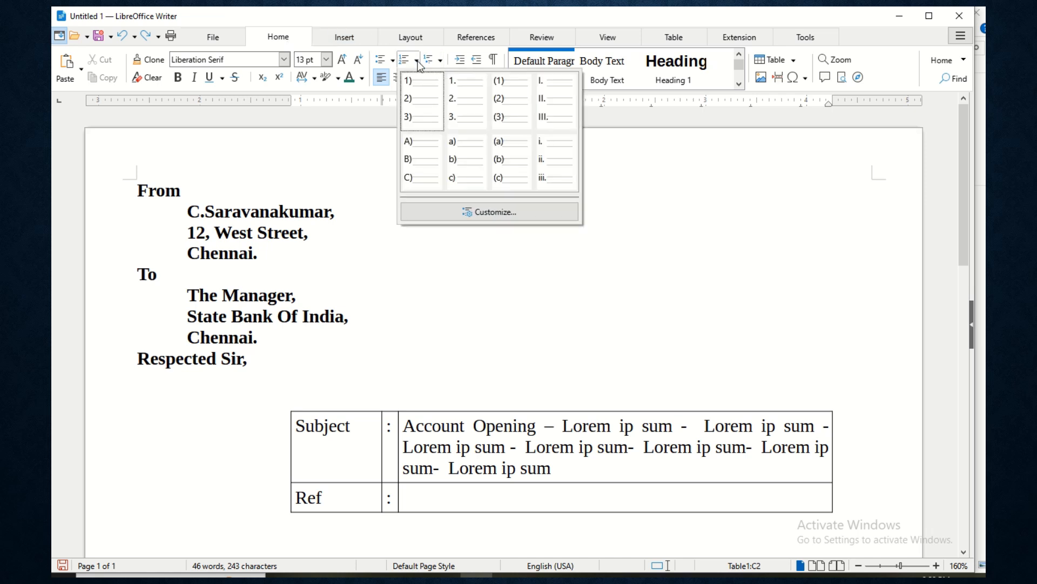
{"action": "left_click", "coordinate": [458, 107]}
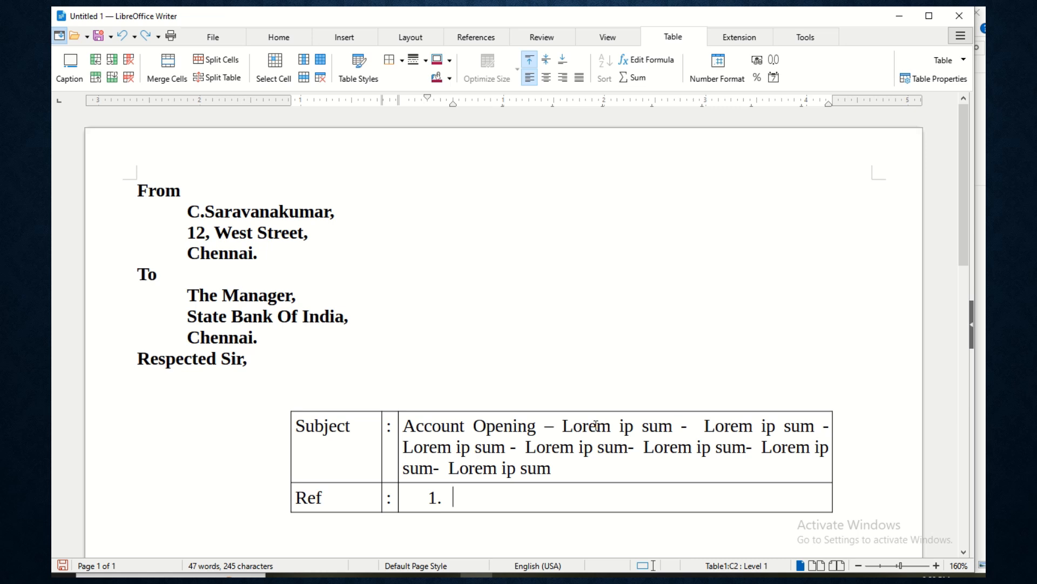
{"action": "type", "text": "Letter Reference Date : 10.10.2024"}
{"action": "key", "text": "Return"}
- Add the second item with the same text, correcting the date and removing the stray t in 'Referenct'
{"action": "type", "text": "Letter Referenct Date : 10.202"}
{"action": "key", "text": "BackSpace"}
{"action": "key", "text": "BackSpace"}
{"action": "key", "text": "BackSpace"}
{"action": "type", "text": "10.202"}
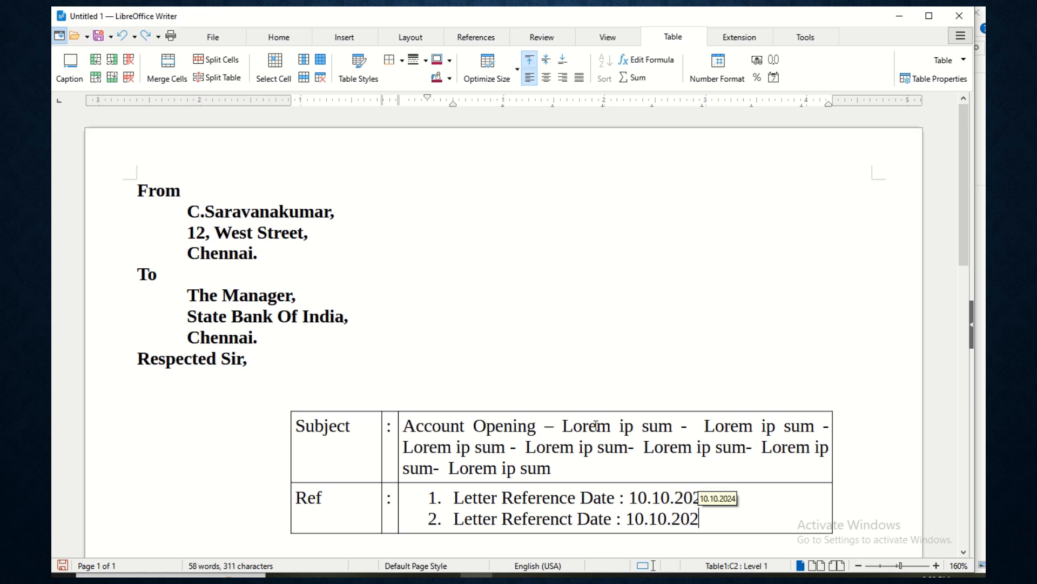
{"action": "type", "text": "4"}
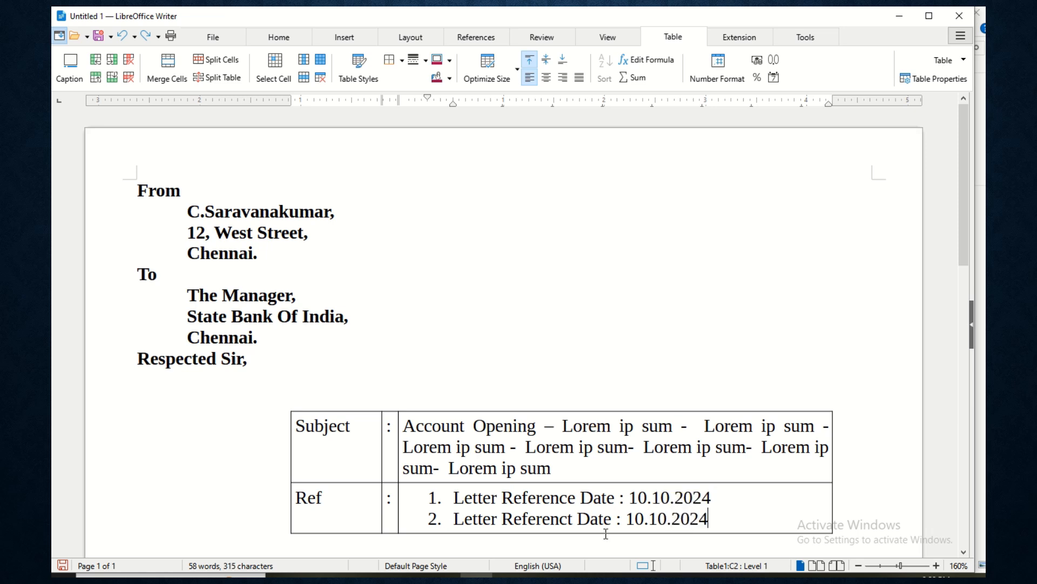
{"action": "scroll", "coordinate": [608, 436], "scroll_direction": "down", "scroll_amount": 1}
{"action": "left_click", "coordinate": [576, 465]}
{"action": "key", "text": "BackSpace"}
- Complete the 'Reference' fix and drag the Ref list's ruler indent to the left
{"action": "type", "text": "e"}
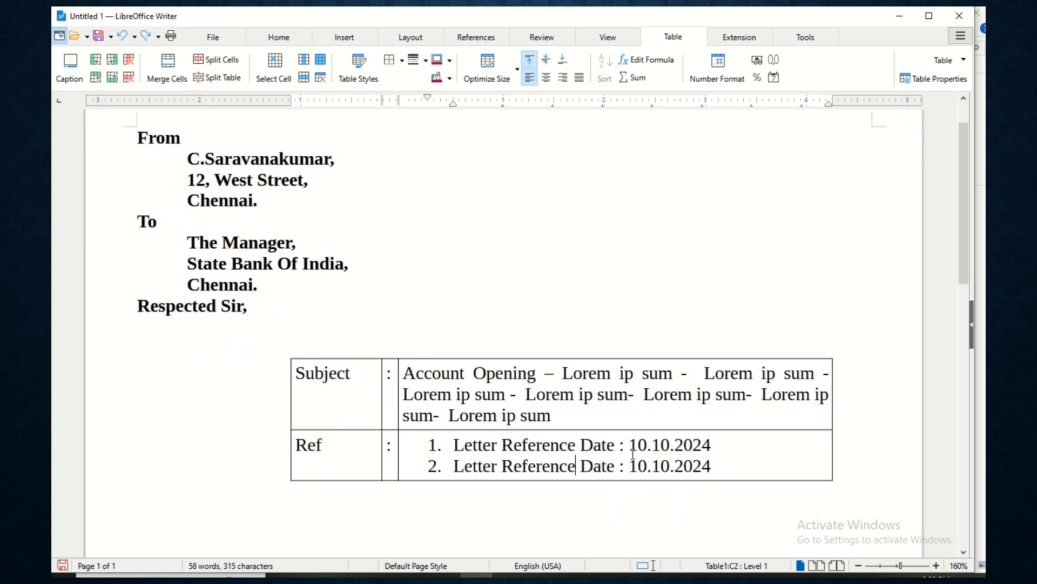
{"action": "left_click_drag", "start_coordinate": [455, 444], "coordinate": [722, 473]}
{"action": "left_click", "coordinate": [731, 469]}
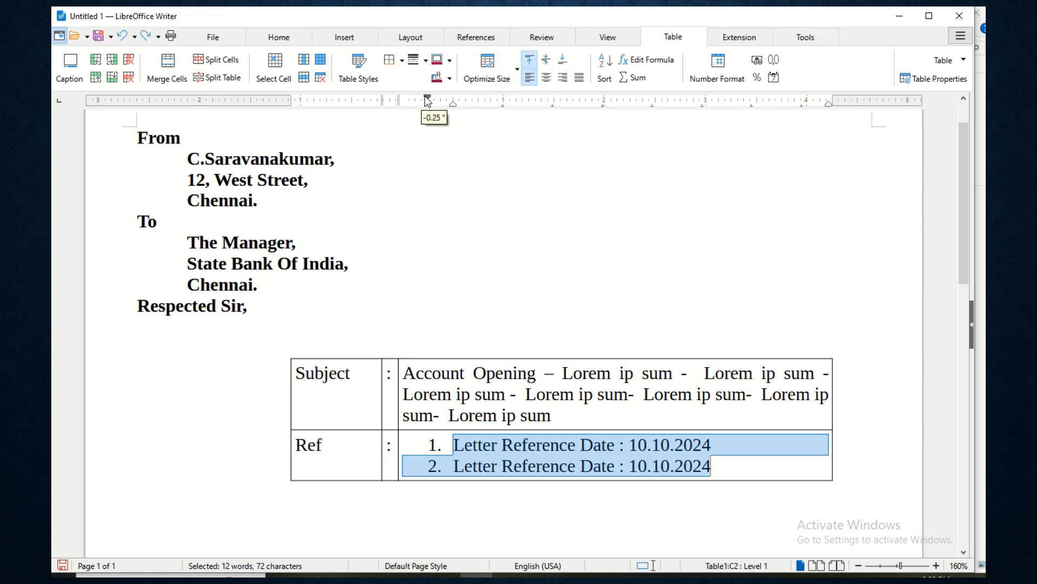
{"action": "left_click_drag", "start_coordinate": [456, 102], "coordinate": [416, 105]}
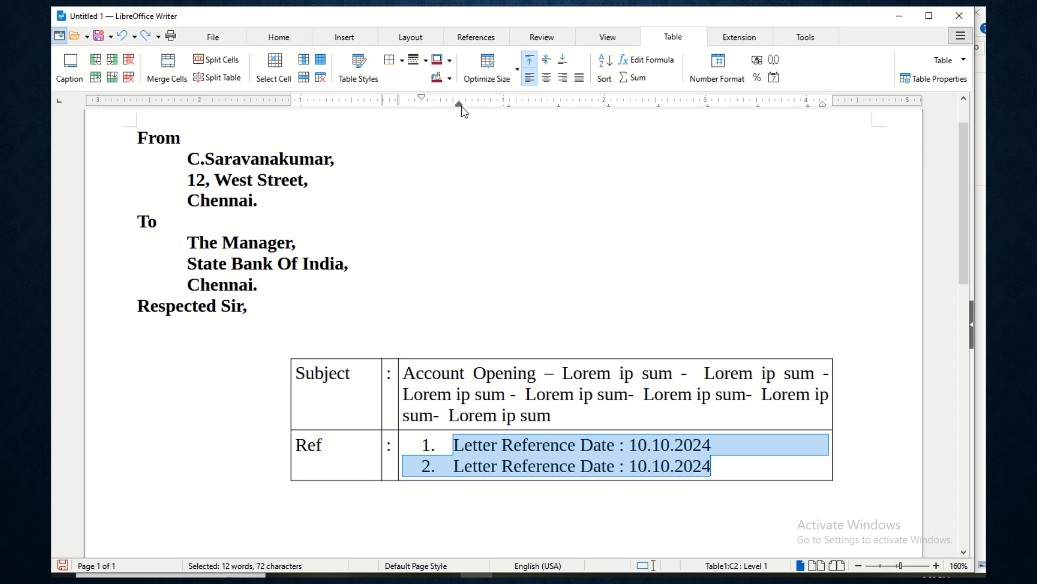
{"action": "mouse_move", "coordinate": [461, 106]}
{"action": "left_mouse_down"}
{"action": "mouse_move", "coordinate": [443, 111]}
{"action": "mouse_move", "coordinate": [416, 95]}
{"action": "left_mouse_up"}
{"action": "left_click", "coordinate": [718, 469]}
- Add a third row at the bottom of the table
{"action": "scroll", "coordinate": [722, 468], "scroll_direction": "down", "scroll_amount": 3}
{"action": "scroll", "coordinate": [722, 468], "scroll_direction": "up", "scroll_amount": 3}
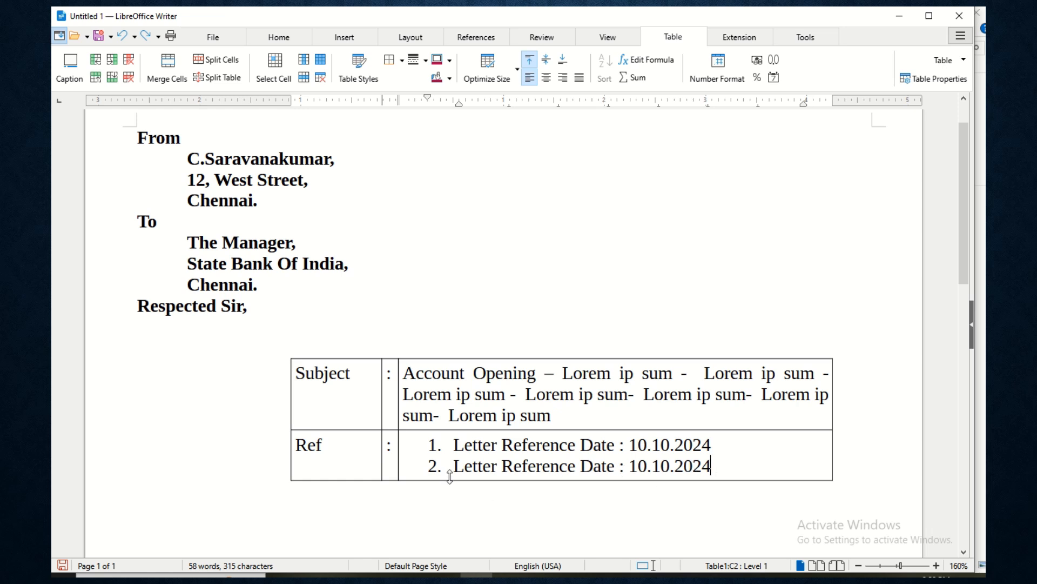
{"action": "key", "text": "Tab"}
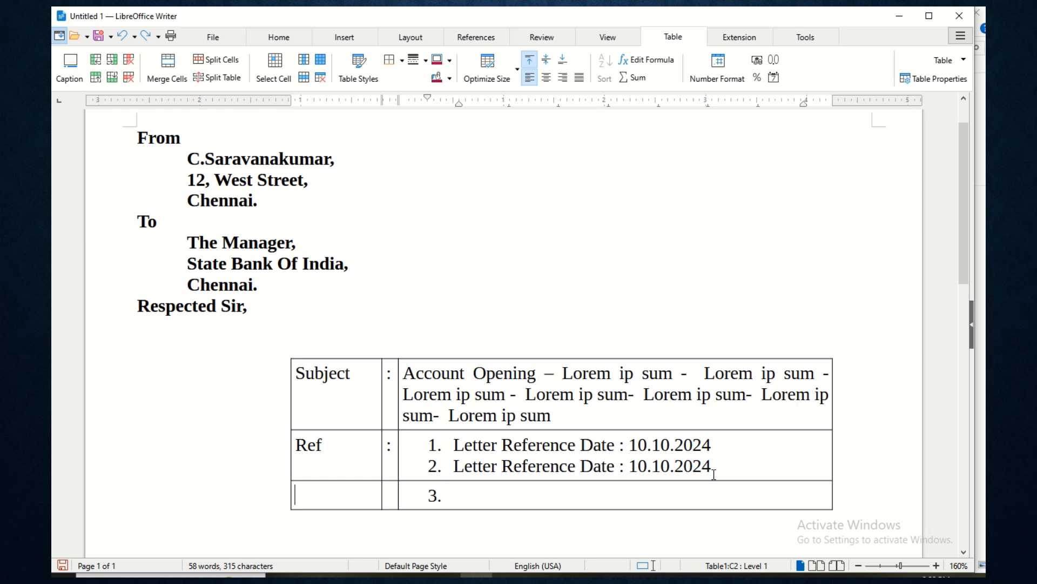
- Replace the list number in cell C3 with '******', shift its indent left and centre it
{"action": "key", "text": "Tab"}
{"action": "key", "text": "Tab"}
{"action": "key", "text": "BackSpace"}
{"action": "key", "text": "BackSpace"}
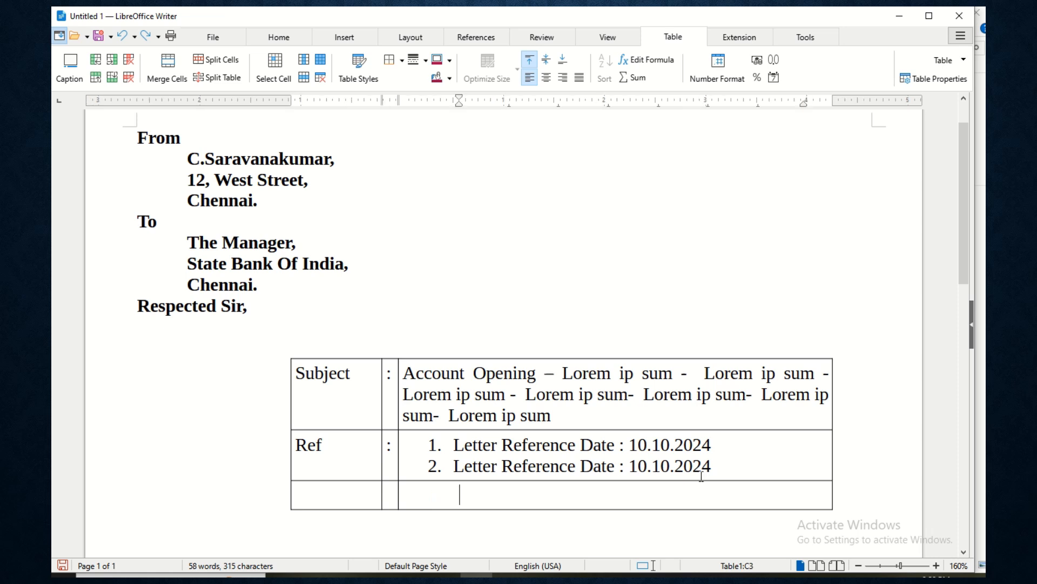
{"action": "type", "text": "******"}
{"action": "key", "text": "Home"}
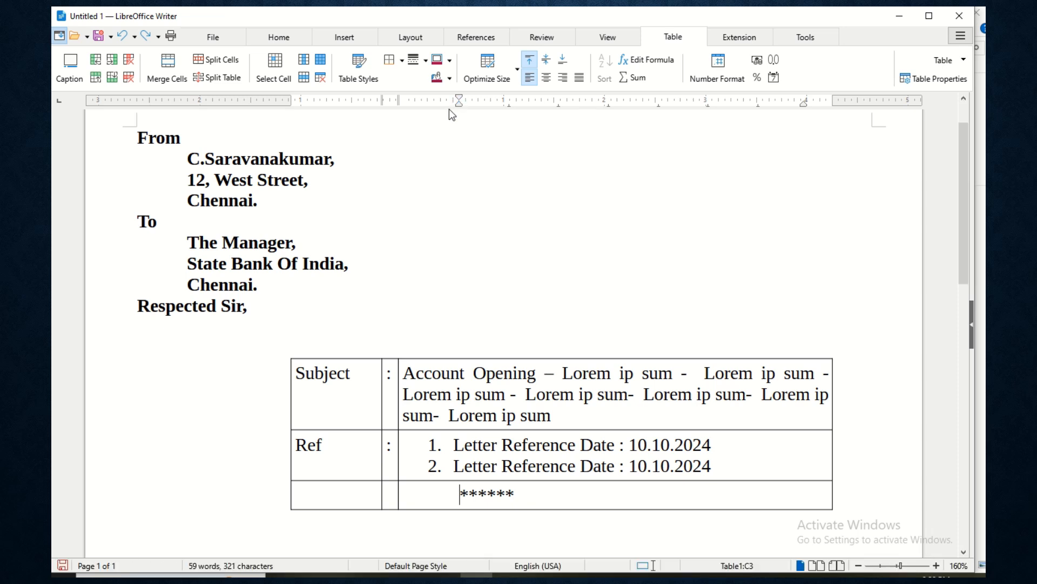
{"action": "left_click_drag", "start_coordinate": [451, 107], "coordinate": [410, 108]}
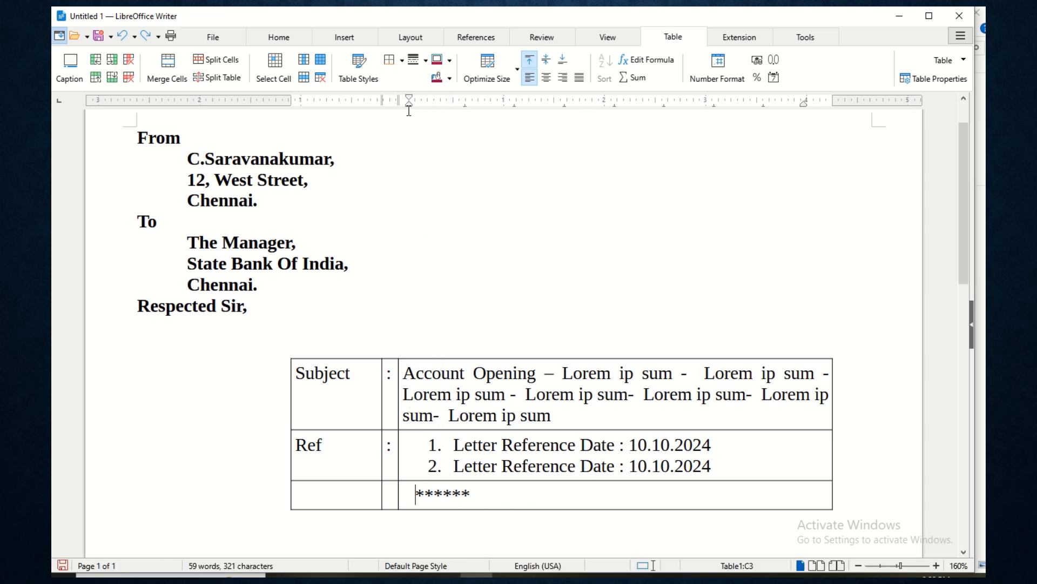
{"action": "left_click", "coordinate": [536, 498]}
{"action": "key", "text": "ctrl+e"}
{"action": "scroll", "coordinate": [400, 479], "scroll_direction": "down", "scroll_amount": 3}
{"action": "scroll", "coordinate": [400, 479], "scroll_direction": "down", "scroll_amount": 2}
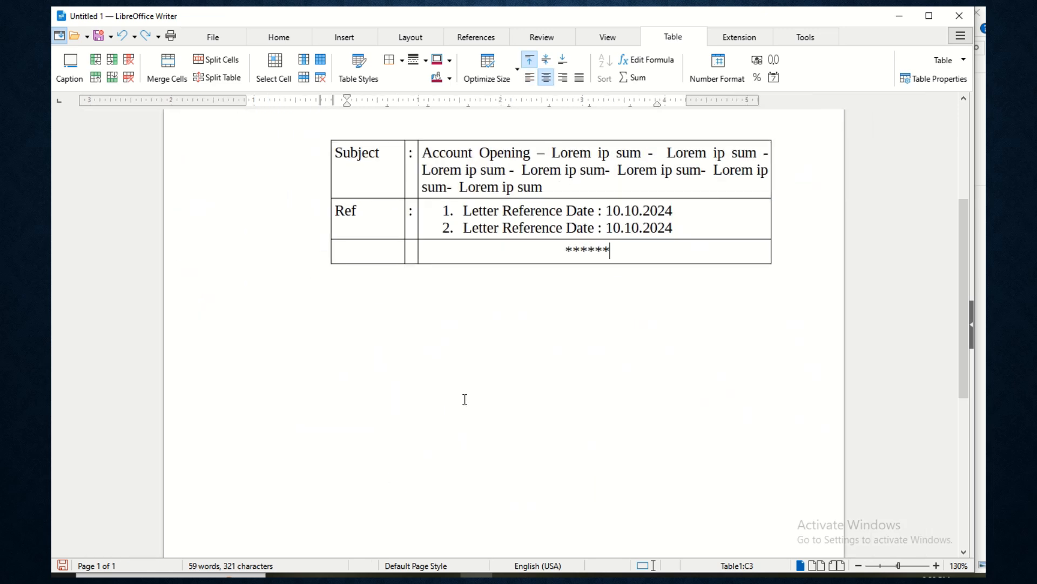
{"action": "scroll", "coordinate": [346, 357], "scroll_direction": "up", "scroll_amount": 3}
{"action": "left_click", "coordinate": [301, 440]}
{"action": "scroll", "coordinate": [302, 440], "scroll_direction": "down", "scroll_amount": 2}
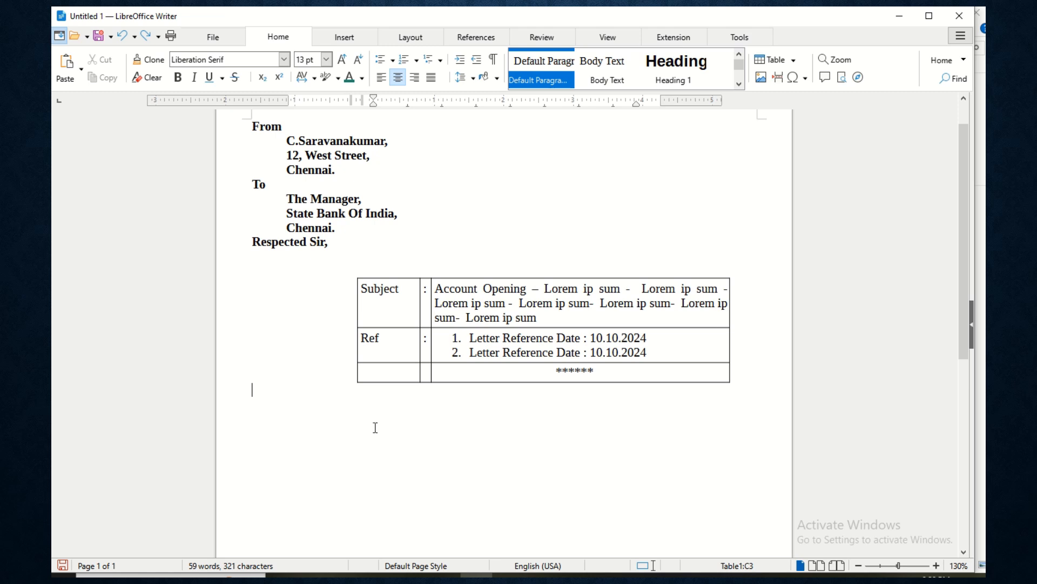
- Type 'Lorem ip sum' on a new tab-indented line, duplicating the phrase
{"action": "type", "text": "Lorem ip sum"}
{"action": "key", "text": "Home"}
{"action": "key", "text": "shift+Home"}
{"action": "key", "text": "ctrl+c"}
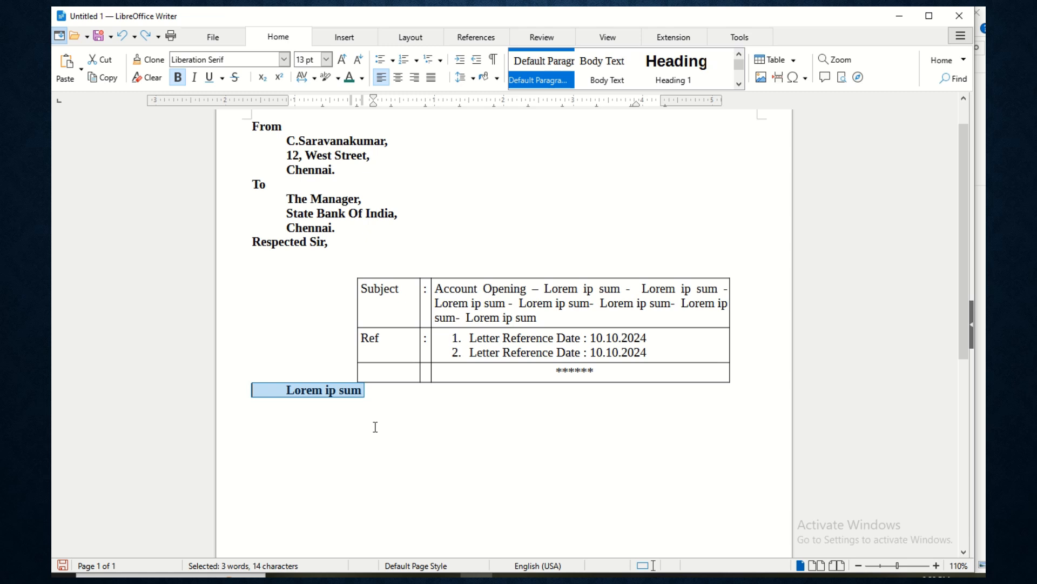
{"action": "key", "text": "Right"}
{"action": "key", "text": "End"}
{"action": "key", "text": "ctrl+v"}
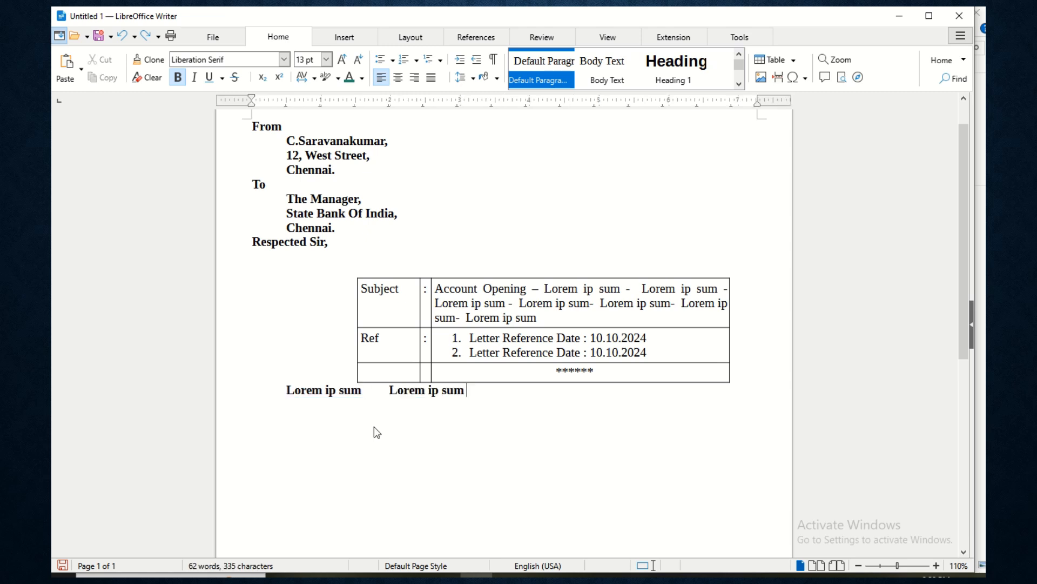
{"action": "key", "text": "ctrl+v"}
{"action": "key", "text": "Home"}
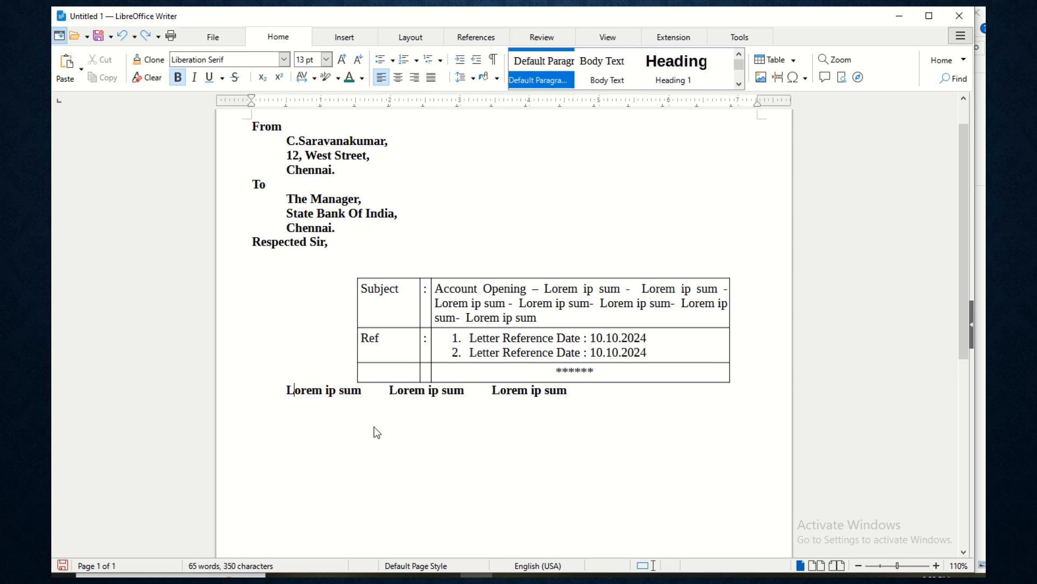
{"action": "key", "text": "Return"}
{"action": "key", "text": "Delete"}
{"action": "key", "text": "Tab"}
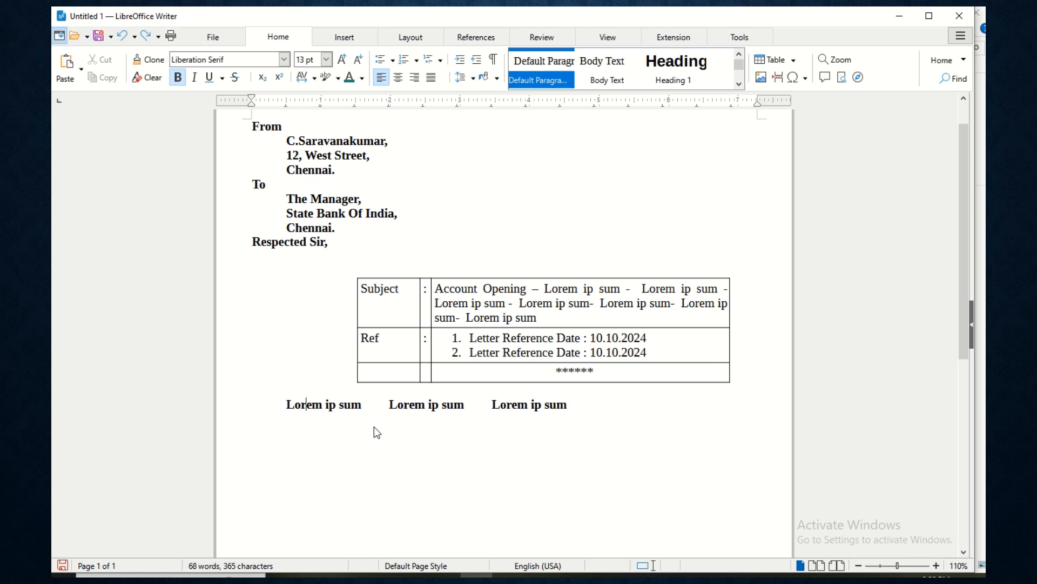
- Grow the line into a full 'Lorem ip sum' paragraph ending with a period
{"action": "key", "text": "Delete"}
{"action": "key", "text": "Delete"}
{"action": "type", "text": "L"}
{"action": "key", "text": "Right"}
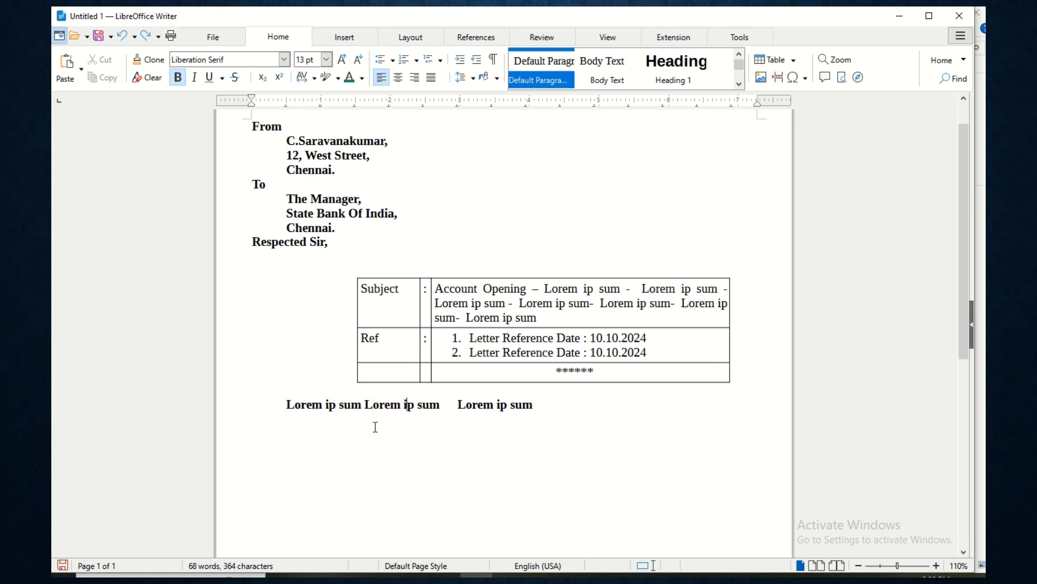
{"action": "key", "text": "Delete"}
{"action": "key", "text": "Delete"}
{"action": "key", "text": "Delete"}
{"action": "key", "text": "Delete"}
{"action": "type", "text": "L"}
{"action": "key", "text": "shift+Left"}
{"action": "key", "text": "shift+Left"}
{"action": "key", "text": "shift+Left"}
{"action": "key", "text": "shift+Left"}
{"action": "key", "text": "shift+Left"}
{"action": "key", "text": "shift+Left"}
{"action": "key", "text": "shift+Left"}
{"action": "key", "text": "shift+Left"}
{"action": "key", "text": "shift+Left"}
{"action": "key", "text": "shift+Left"}
{"action": "key", "text": "shift+Left"}
{"action": "key", "text": "shift+Left"}
{"action": "key", "text": "shift+Left"}
{"action": "key", "text": "ctrl+c"}
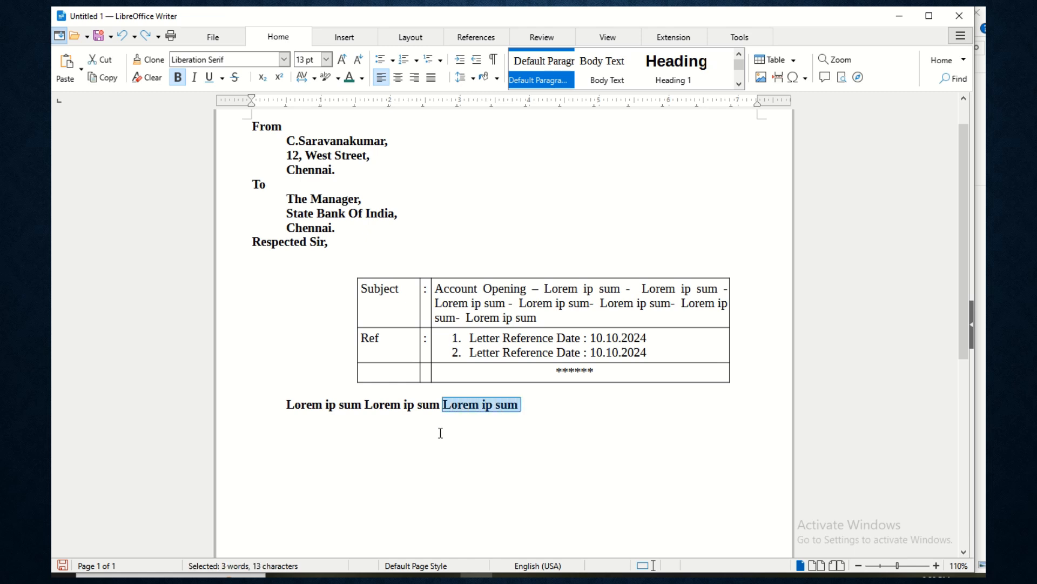
{"action": "left_click", "coordinate": [533, 404]}
{"action": "key", "text": "ctrl+v"}
{"action": "key", "text": "ctrl+v"}
{"action": "key", "text": "ctrl+v"}
{"action": "key", "text": "ctrl+v"}
{"action": "key", "text": "ctrl+v"}
{"action": "key", "text": "ctrl+v"}
{"action": "key", "text": "ctrl+v"}
{"action": "key", "text": "ctrl+v"}
{"action": "key", "text": "ctrl+v"}
{"action": "key", "text": "ctrl+v"}
{"action": "key", "text": "ctrl+v"}
{"action": "key", "text": "ctrl+v"}
{"action": "key", "text": "ctrl+v"}
{"action": "key", "text": "ctrl+v"}
{"action": "key", "text": "ctrl+v"}
{"action": "key", "text": "ctrl+v"}
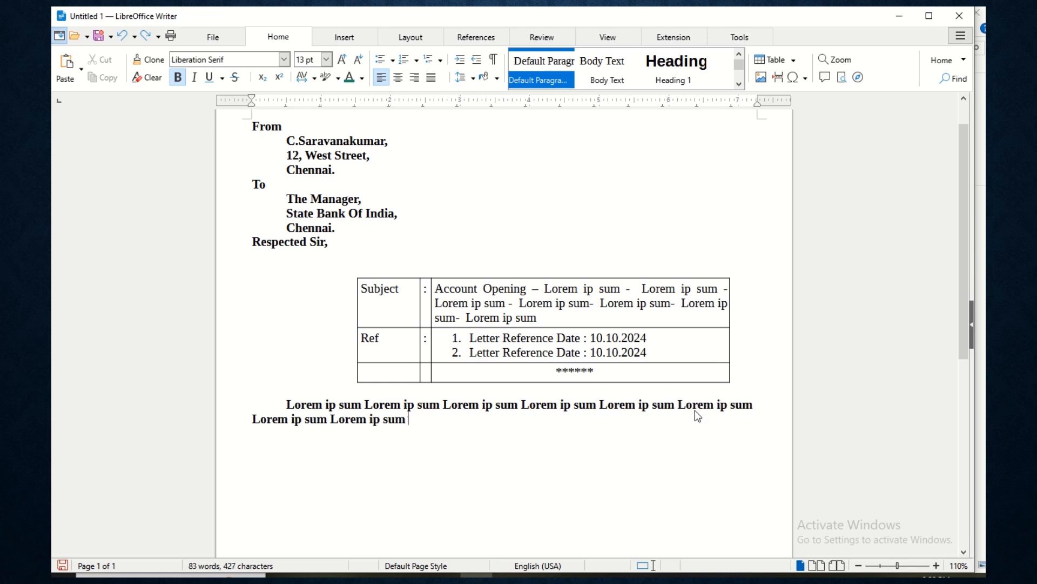
{"action": "key", "text": "ctrl+v"}
{"action": "key", "text": "ctrl+v"}
{"action": "key", "text": "ctrl+v"}
{"action": "key", "text": "ctrl+v"}
{"action": "key", "text": "ctrl+v"}
{"action": "key", "text": "ctrl+v"}
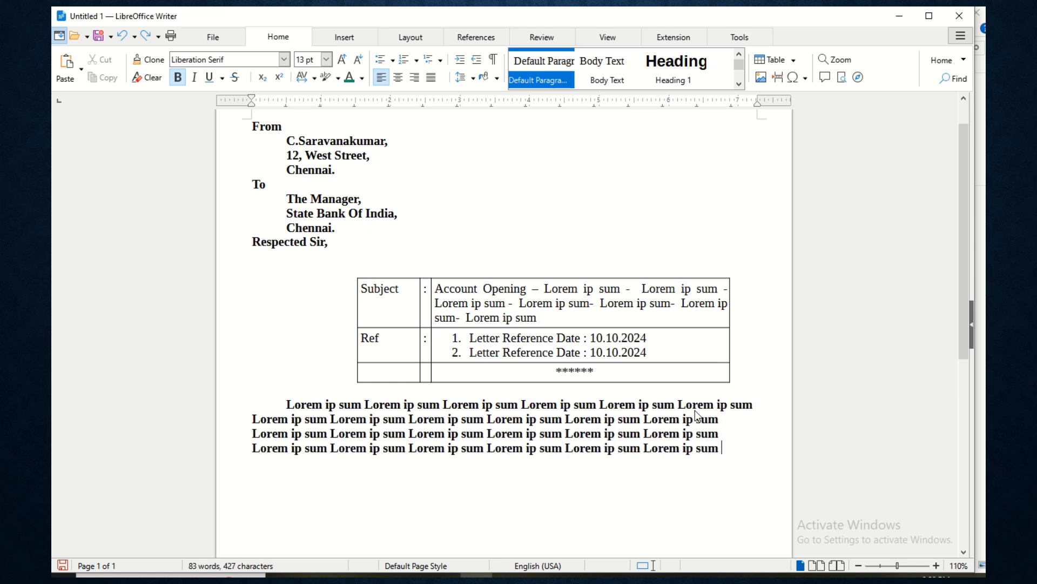
{"action": "type", "text": "."}
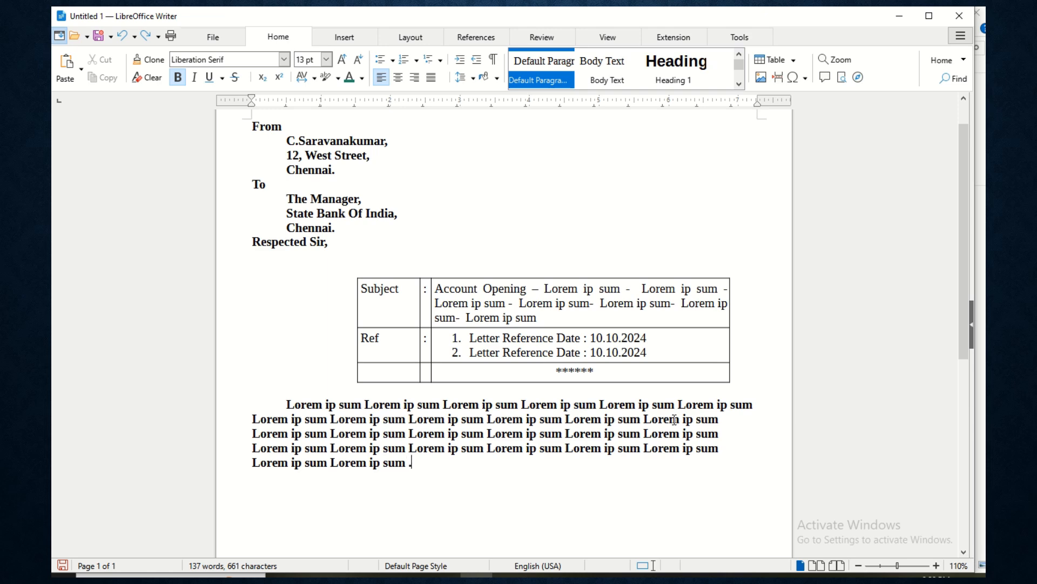
{"action": "key", "text": "Return"}
- Copy the Lorem paragraph below itself and tab-indent the second paragraph's first line
{"action": "scroll", "coordinate": [658, 435], "scroll_direction": "down", "scroll_amount": 3}
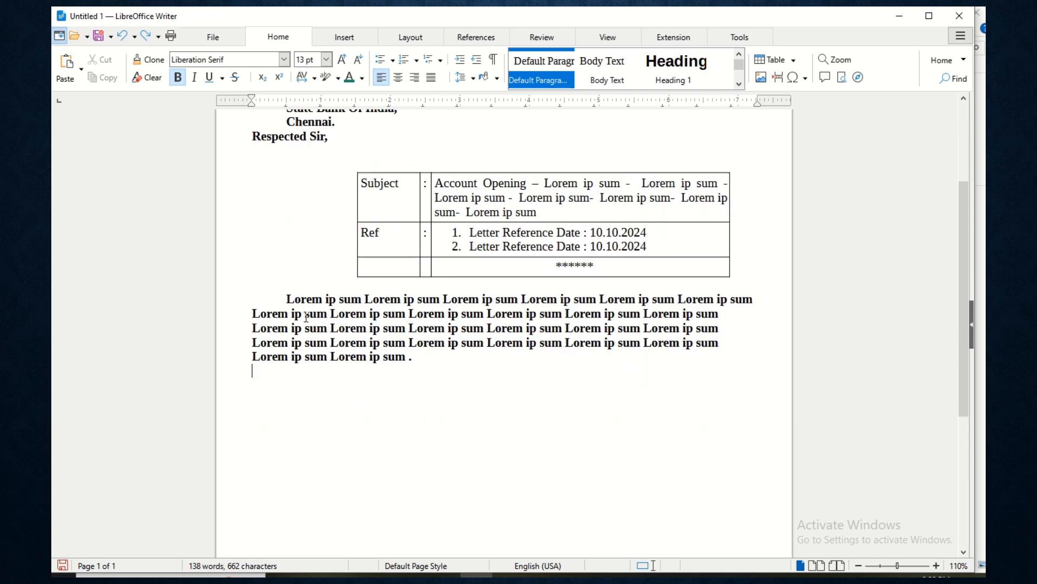
{"action": "mouse_move", "coordinate": [283, 291]}
{"action": "left_mouse_down"}
{"action": "mouse_move", "coordinate": [419, 344]}
{"action": "mouse_move", "coordinate": [419, 357]}
{"action": "mouse_move", "coordinate": [290, 298]}
{"action": "left_mouse_up"}
{"action": "key", "text": "ctrl+c"}
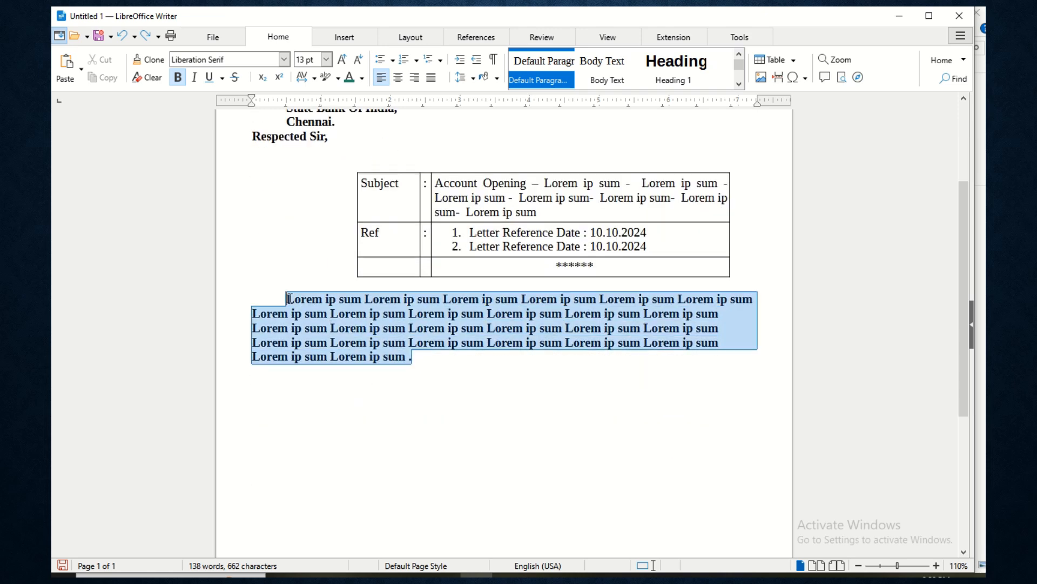
{"action": "left_click", "coordinate": [299, 382]}
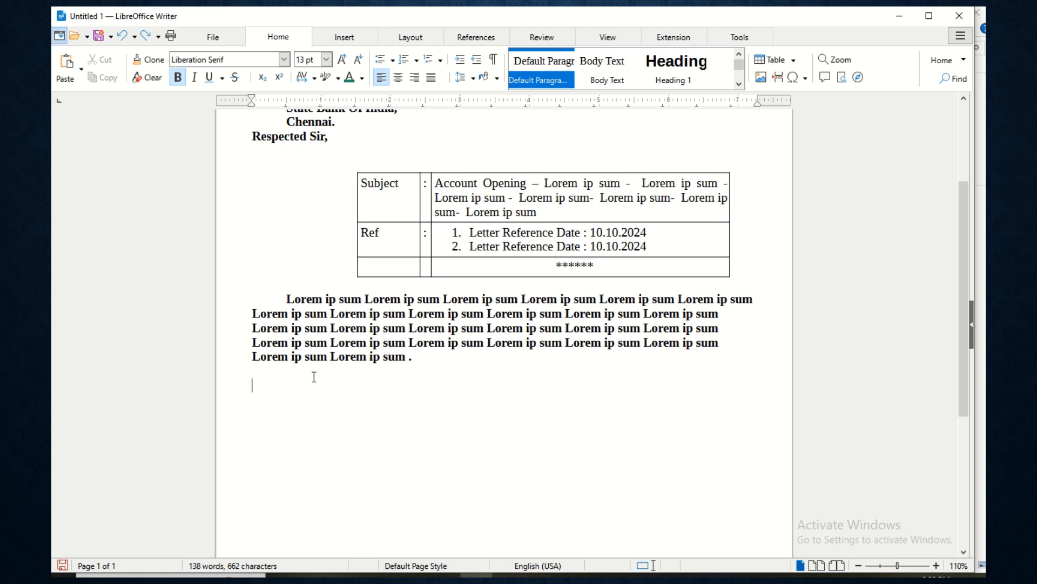
{"action": "key", "text": "ctrl+v"}
{"action": "key", "text": "Up"}
{"action": "key", "text": "Up"}
{"action": "key", "text": "Up"}
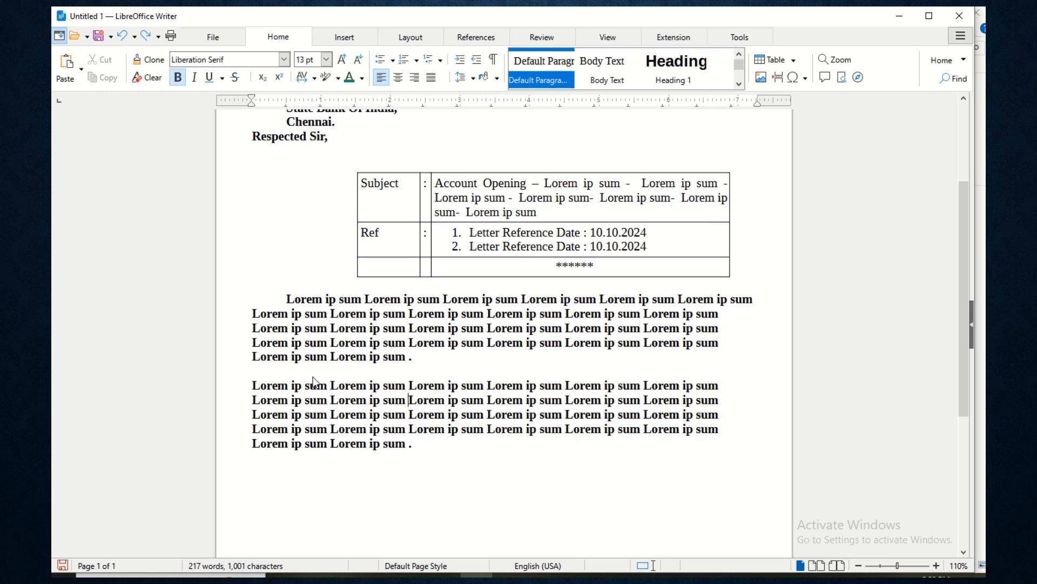
{"action": "left_click", "coordinate": [253, 382]}
{"action": "key", "text": "Tab"}
{"action": "scroll", "coordinate": [454, 452], "scroll_direction": "down", "scroll_amount": 4}
{"action": "scroll", "coordinate": [454, 452], "scroll_direction": "up", "scroll_amount": 4}
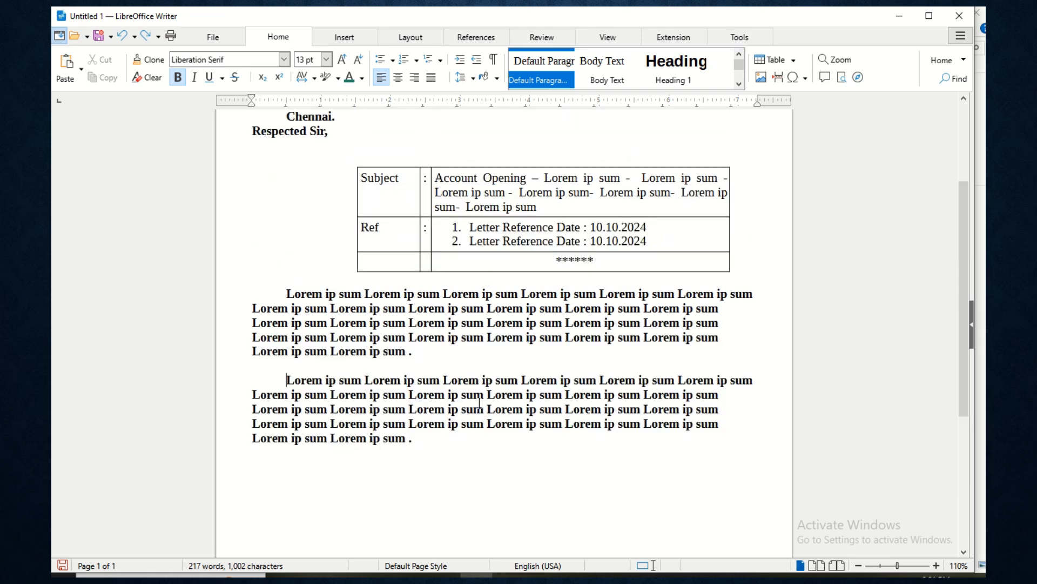
- Justify both Lorem paragraphs with Ctrl+J
{"action": "left_click_drag", "start_coordinate": [441, 294], "coordinate": [253, 295]}
{"action": "left_click", "coordinate": [439, 442]}
{"action": "key", "text": "ctrl+j"}
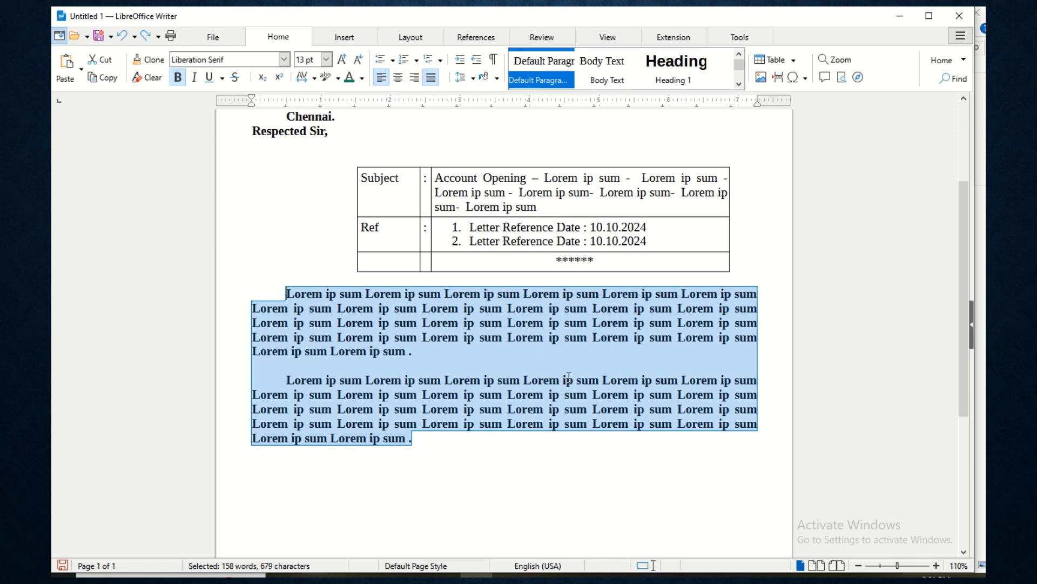
{"action": "scroll", "coordinate": [564, 426], "scroll_direction": "down", "scroll_amount": 5}
{"action": "left_click", "coordinate": [405, 290]}
{"action": "scroll", "coordinate": [417, 283], "scroll_direction": "down", "scroll_amount": 3, "text": "ctrl"}
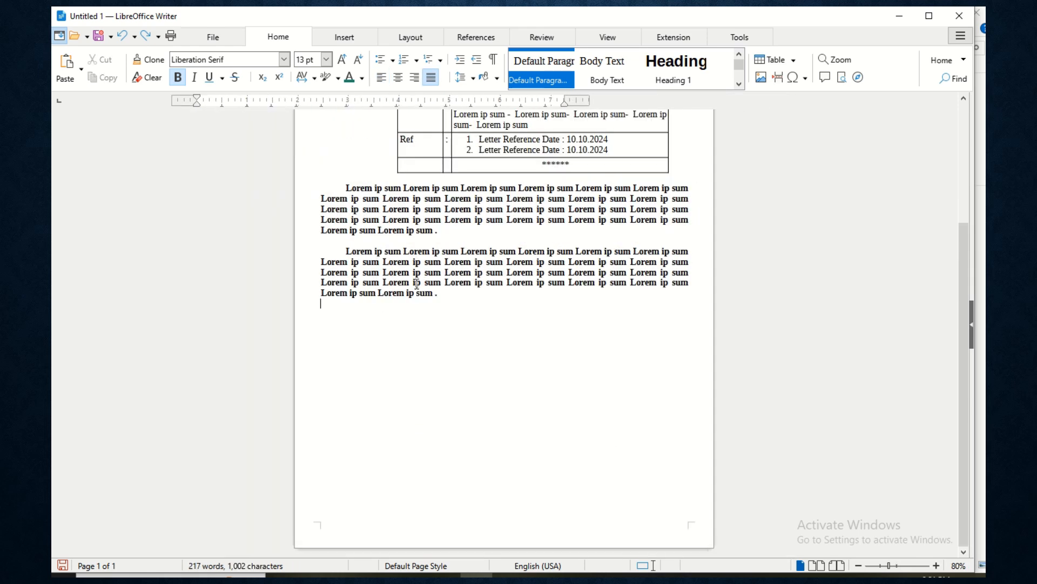
{"action": "scroll", "coordinate": [413, 284], "scroll_direction": "up", "scroll_amount": 3}
{"action": "scroll", "coordinate": [411, 346], "scroll_direction": "down", "scroll_amount": 1}
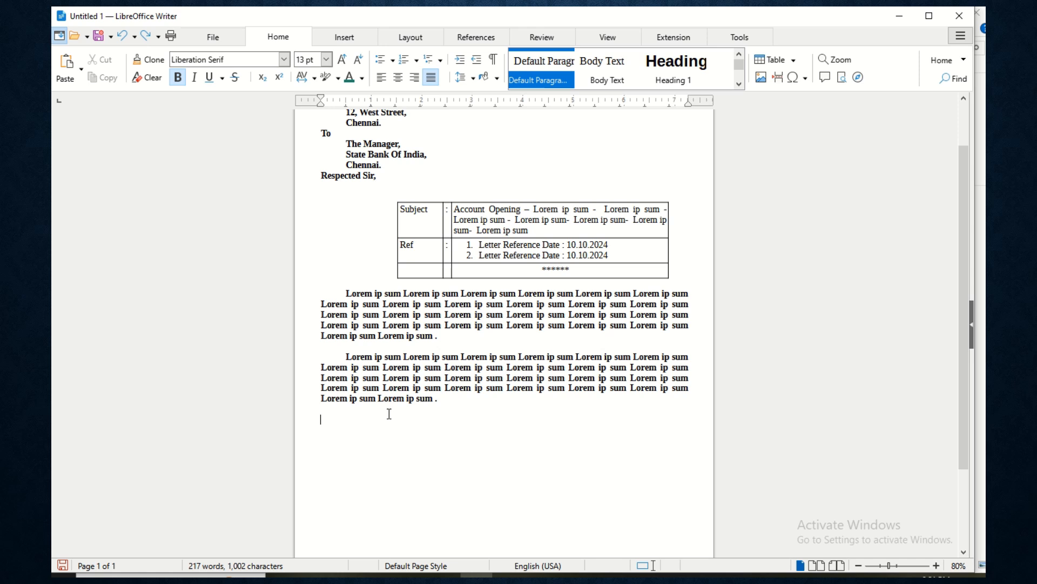
- Paste a third Lorem paragraph at the end and justify it
{"action": "key", "text": "ctrl+v"}
{"action": "scroll", "coordinate": [442, 469], "scroll_direction": "down", "scroll_amount": 1}
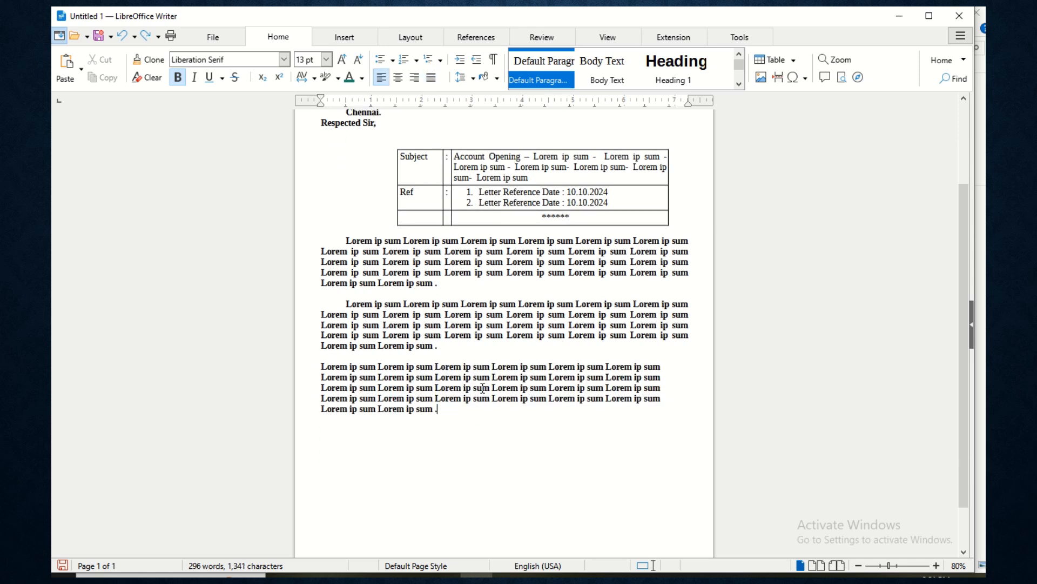
{"action": "key", "text": "ctrl+j"}
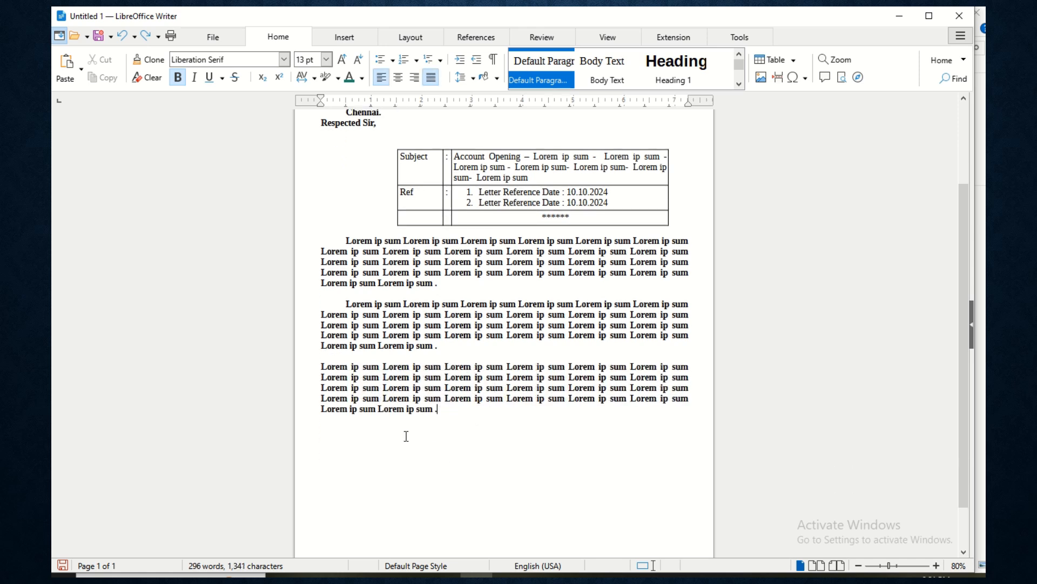
{"action": "left_click", "coordinate": [447, 436]}
{"action": "scroll", "coordinate": [481, 362], "scroll_direction": "down", "scroll_amount": 1}
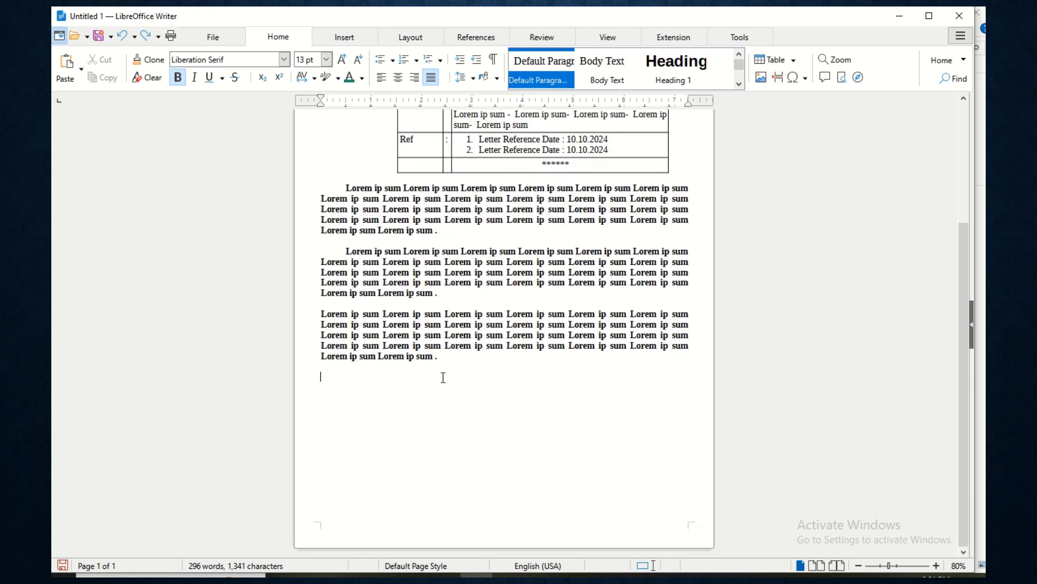
{"action": "scroll", "coordinate": [443, 379], "scroll_direction": "up", "scroll_amount": 2}
{"action": "scroll", "coordinate": [442, 378], "scroll_direction": "up", "scroll_amount": 1}
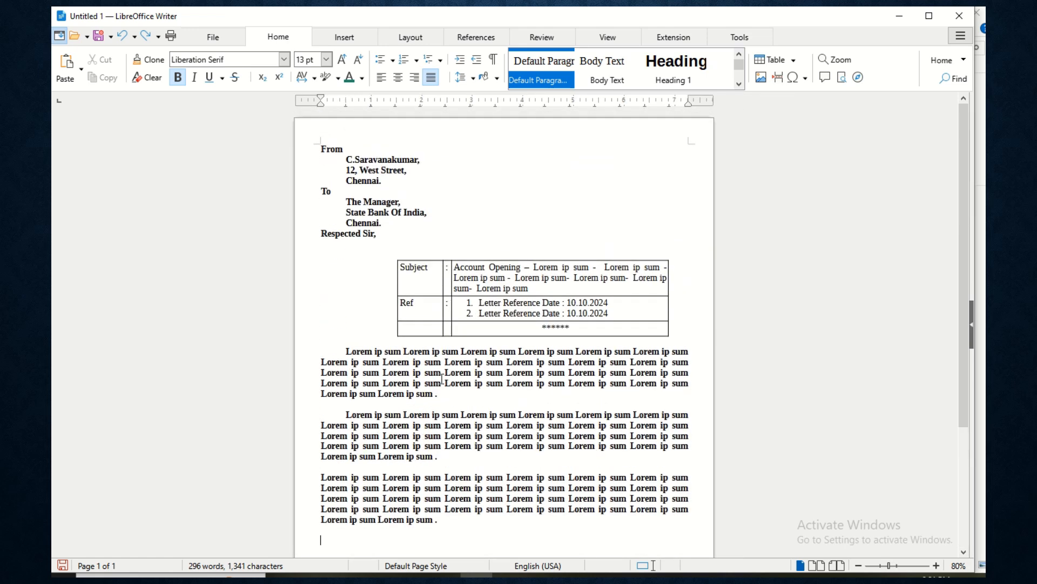
{"action": "scroll", "coordinate": [443, 378], "scroll_direction": "down", "scroll_amount": 3}
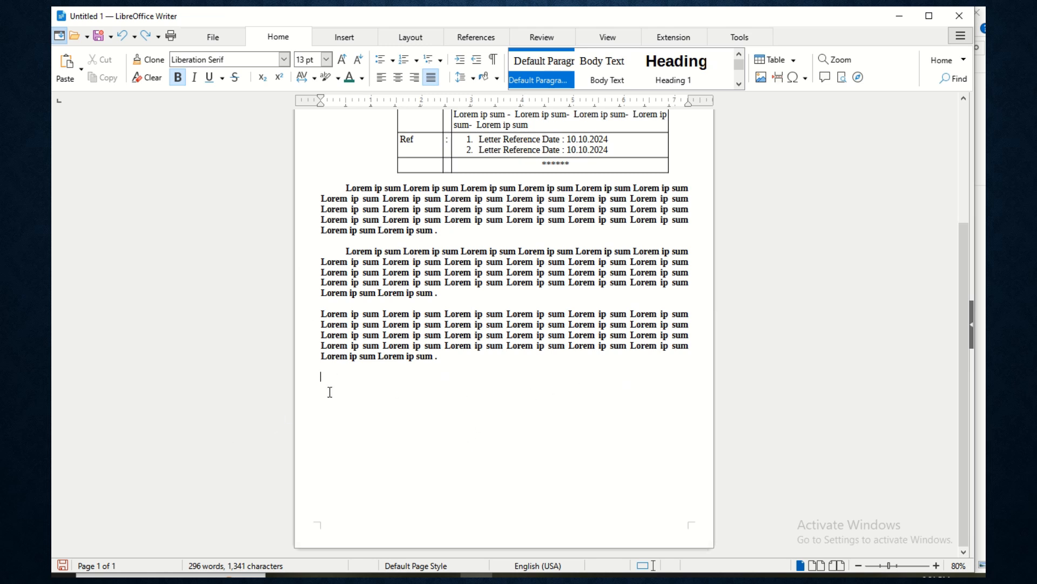
- Insert a one-row, three-column table below the body text
{"action": "left_click", "coordinate": [329, 31]}
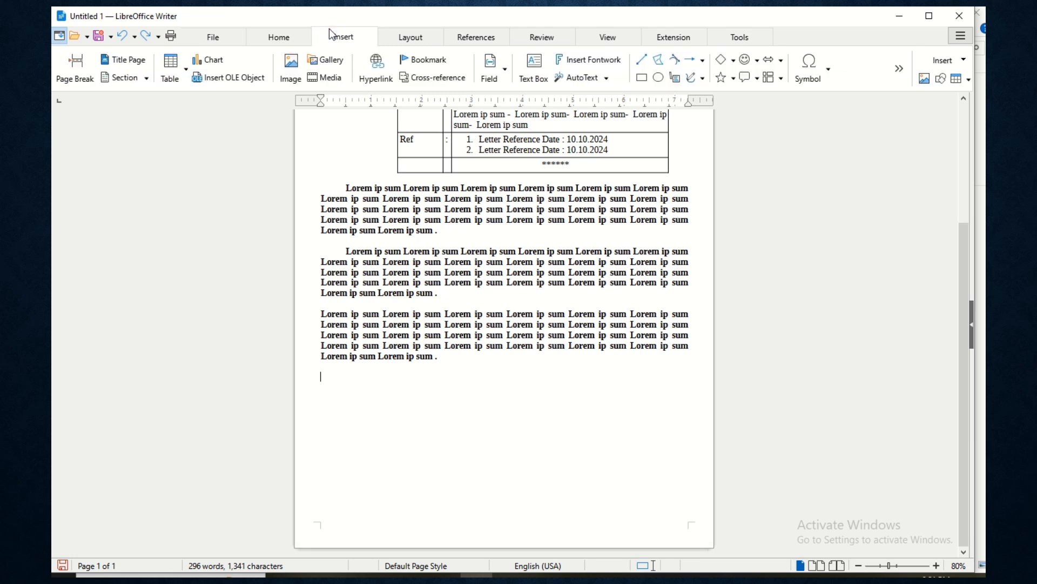
{"action": "left_click", "coordinate": [184, 80]}
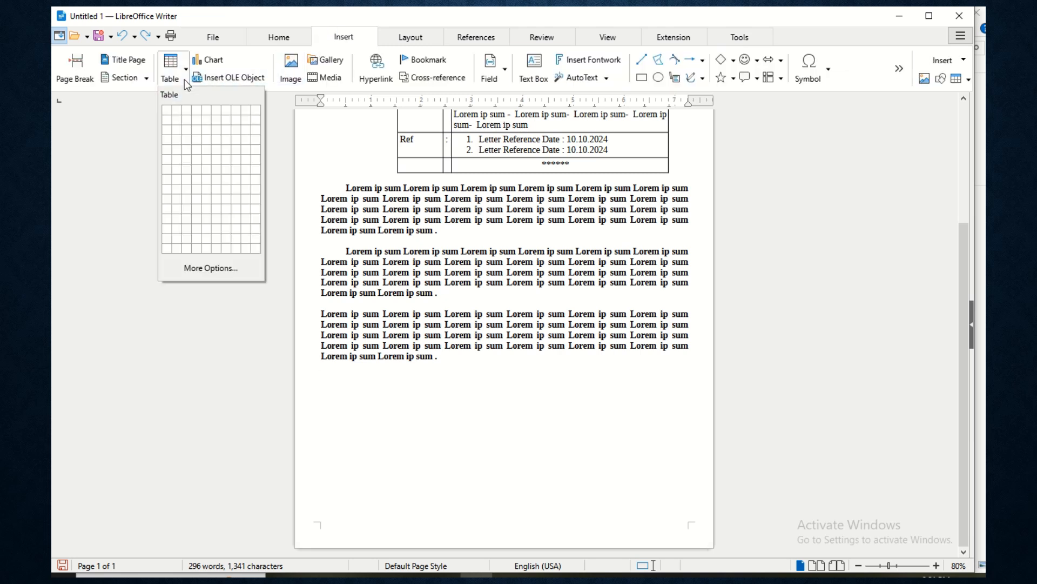
{"action": "left_click", "coordinate": [191, 116]}
{"action": "scroll", "coordinate": [419, 416], "scroll_direction": "up", "scroll_amount": 2}
{"action": "scroll", "coordinate": [419, 417], "scroll_direction": "up", "scroll_amount": 1}
{"action": "scroll", "coordinate": [419, 417], "scroll_direction": "down", "scroll_amount": 1}
{"action": "left_click", "coordinate": [344, 37]}
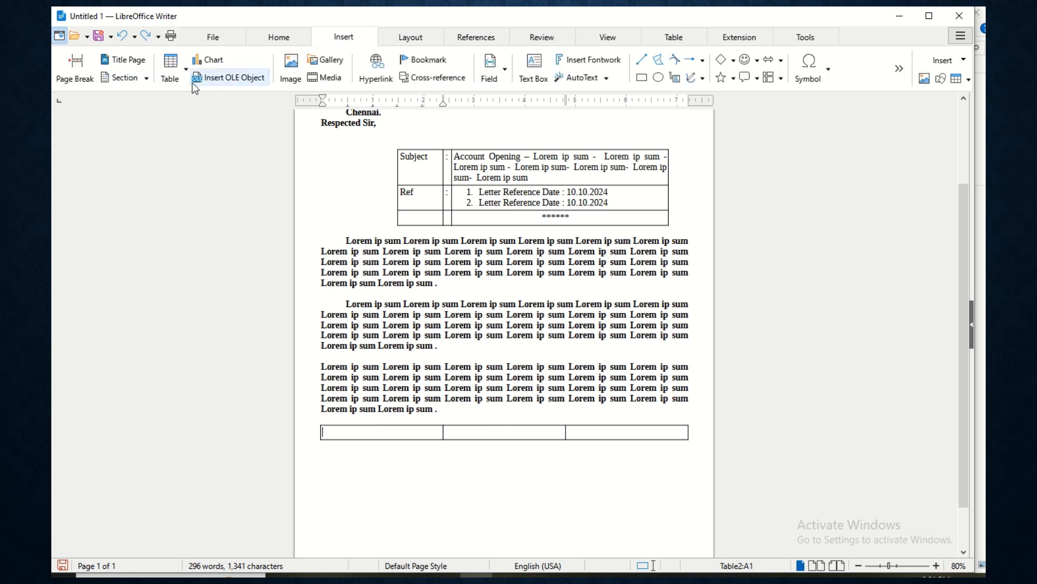
{"action": "left_click", "coordinate": [171, 64]}
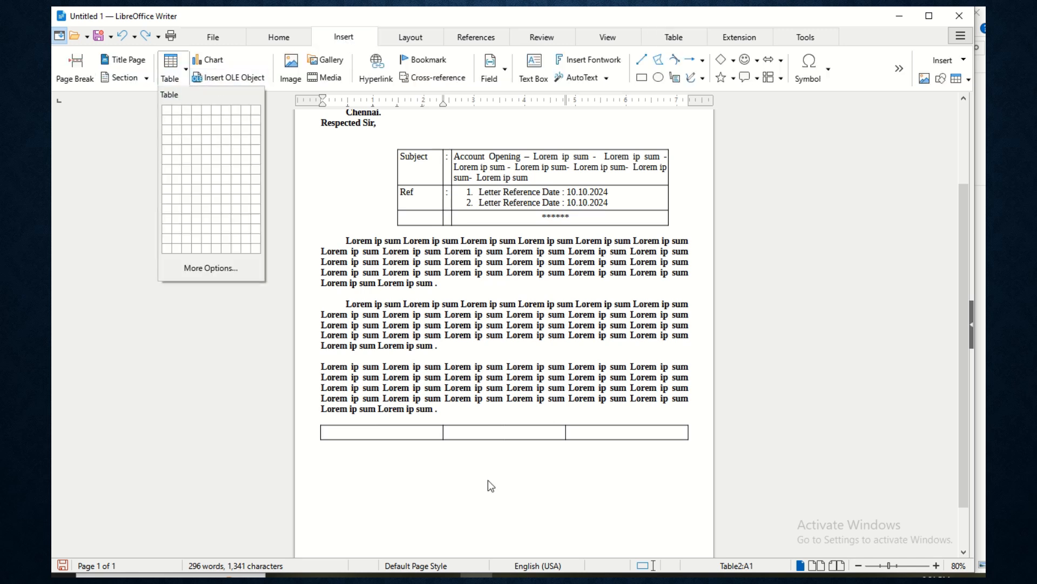
{"action": "left_click", "coordinate": [411, 435]}
- Enter 'Place :' in the first cell and a bold 'Signature' in the last cell
{"action": "type", "text": "Place :"}
{"action": "key", "text": "Return"}
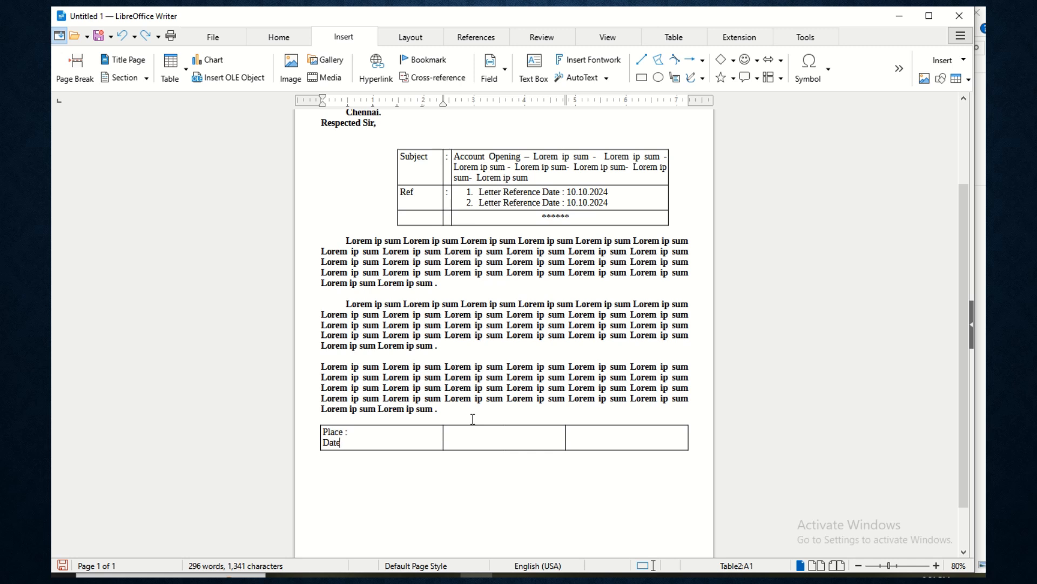
{"action": "key", "text": "Tab"}
{"action": "type", "text": "()"}
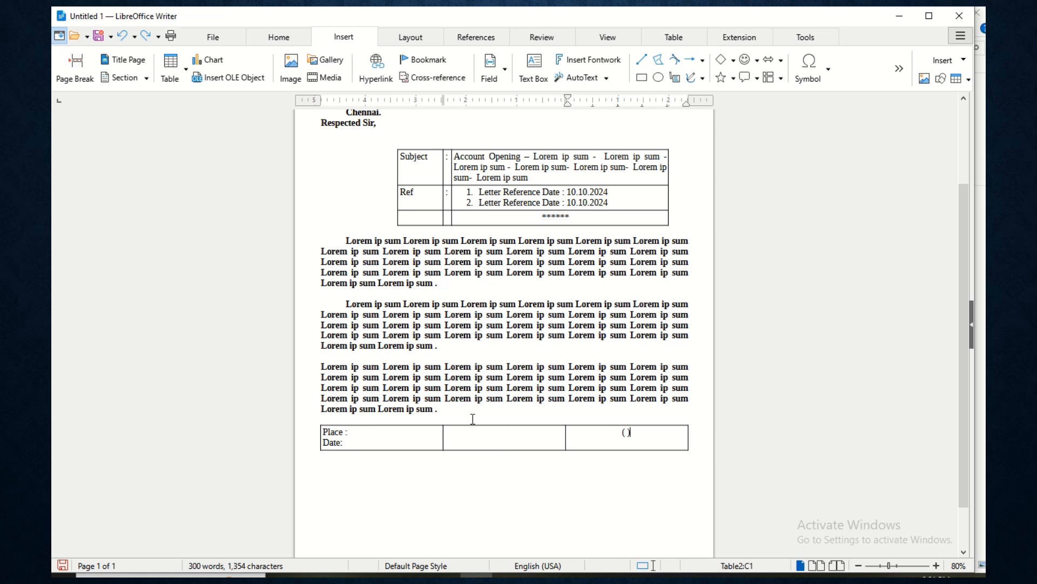
{"action": "type", "text": "   Signature"}
{"action": "key", "text": "shift+Home"}
{"action": "key", "text": "ctrl+b"}
- Add an empty line above the table and type 'Thanks' in the middle cell
{"action": "left_click", "coordinate": [503, 439]}
{"action": "left_click", "coordinate": [473, 415]}
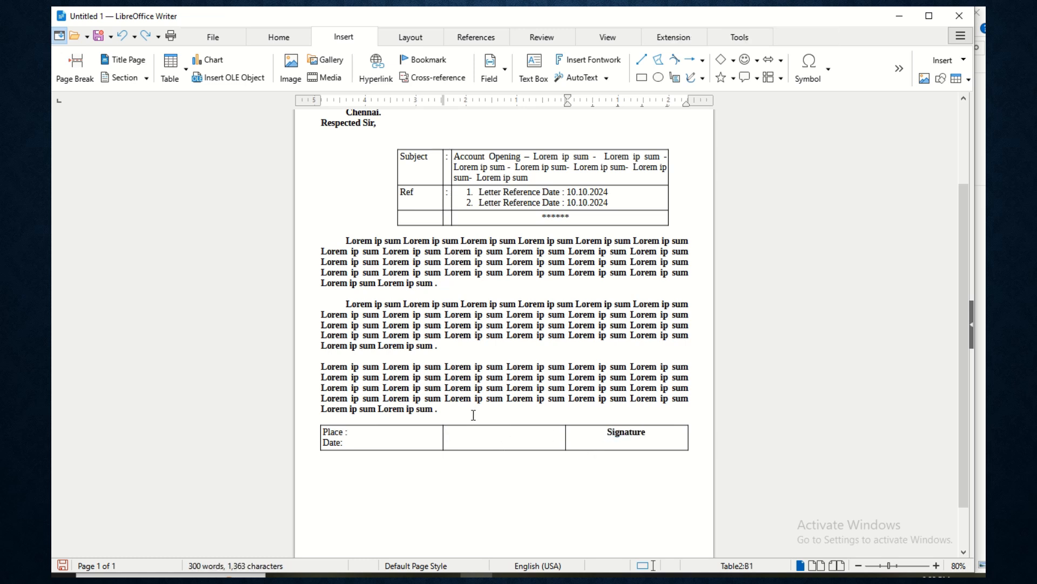
{"action": "key", "text": "Return"}
{"action": "scroll", "coordinate": [379, 417], "scroll_direction": "down", "scroll_amount": 2}
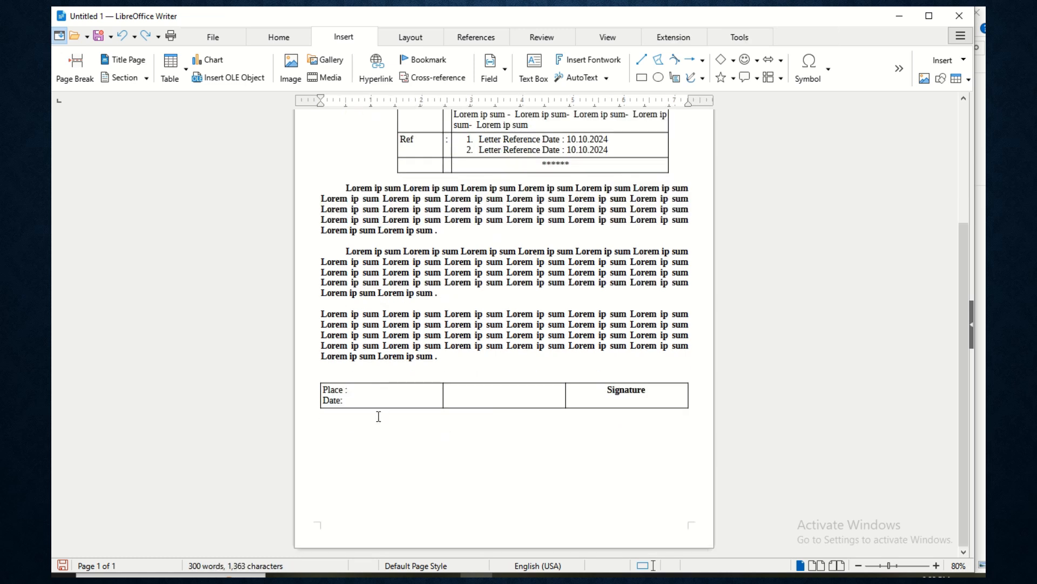
{"action": "left_click", "coordinate": [502, 398]}
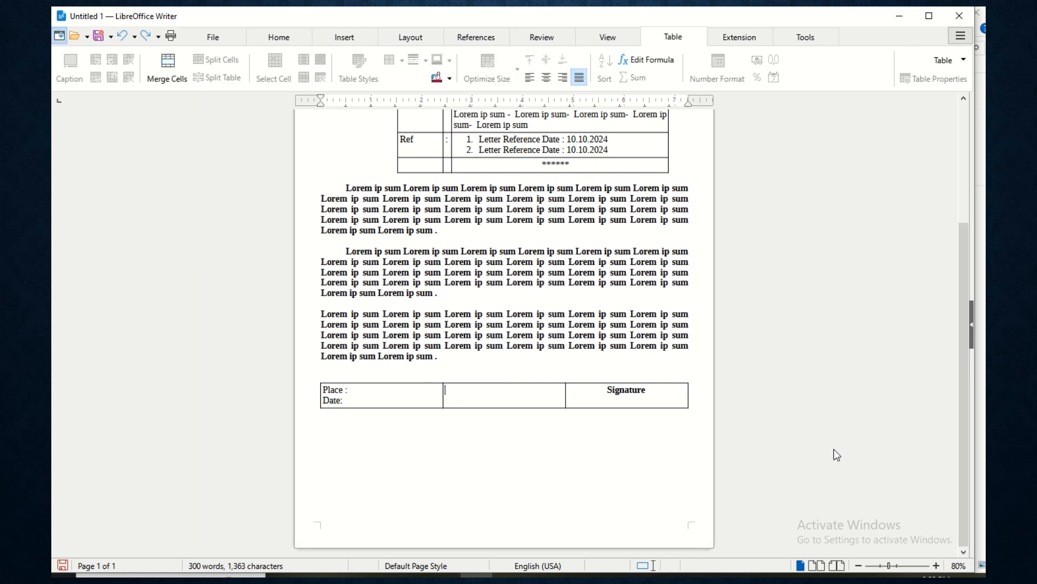
{"action": "type", "text": "Thanks"}
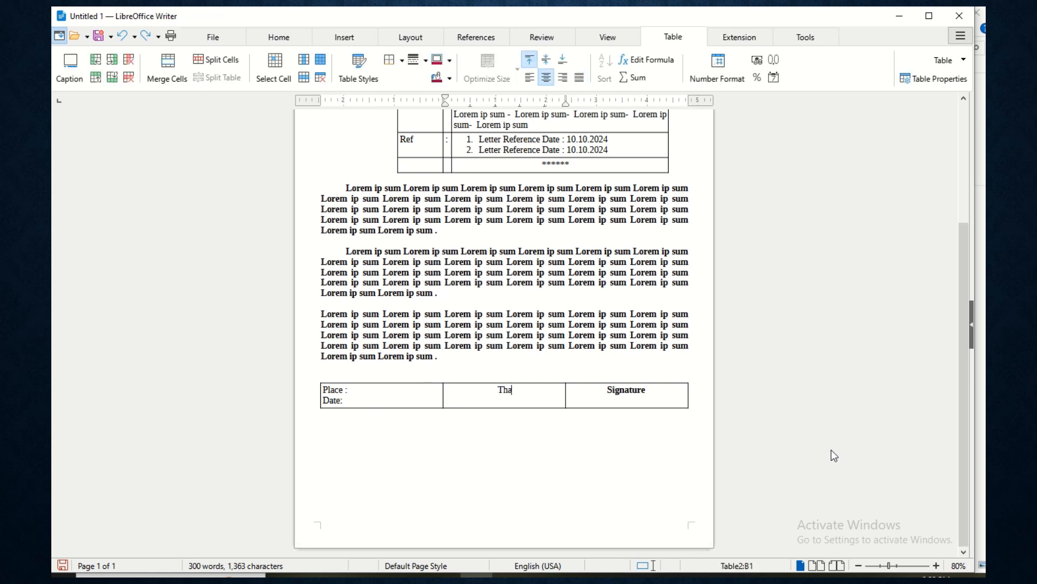
{"action": "left_click", "coordinate": [433, 422]}
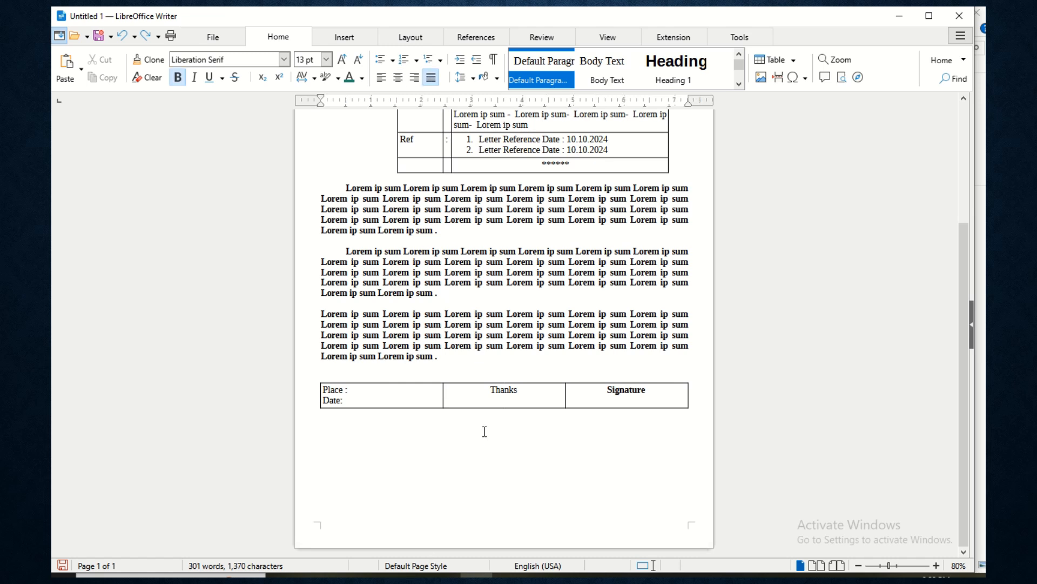
- Add a centred 'Letter' heading line above the From line
{"action": "scroll", "coordinate": [401, 446], "scroll_direction": "up", "scroll_amount": 1}
{"action": "scroll", "coordinate": [427, 414], "scroll_direction": "down", "scroll_amount": 1}
{"action": "scroll", "coordinate": [391, 394], "scroll_direction": "up", "scroll_amount": 6}
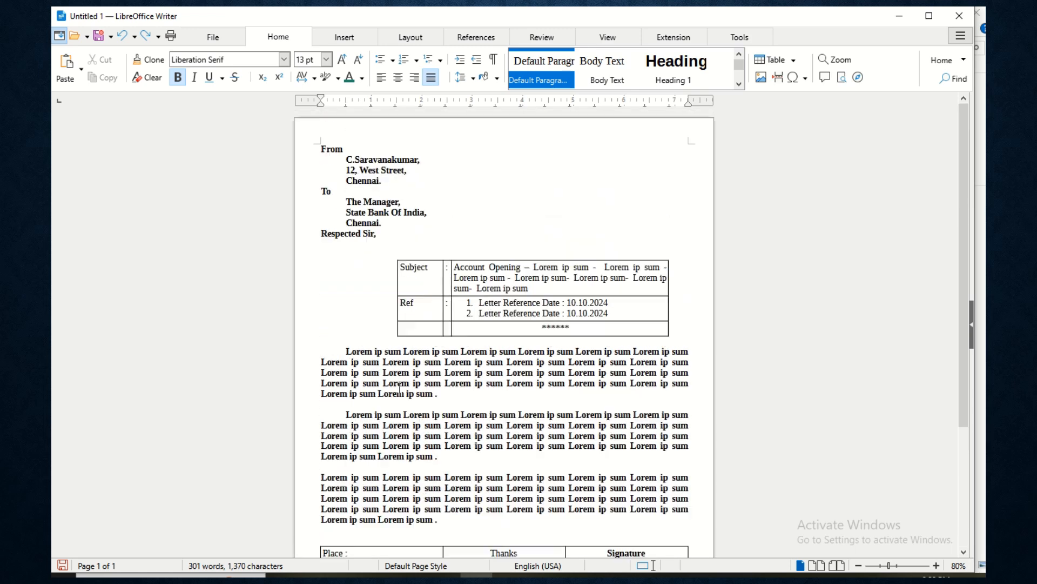
{"action": "left_click", "coordinate": [323, 152]}
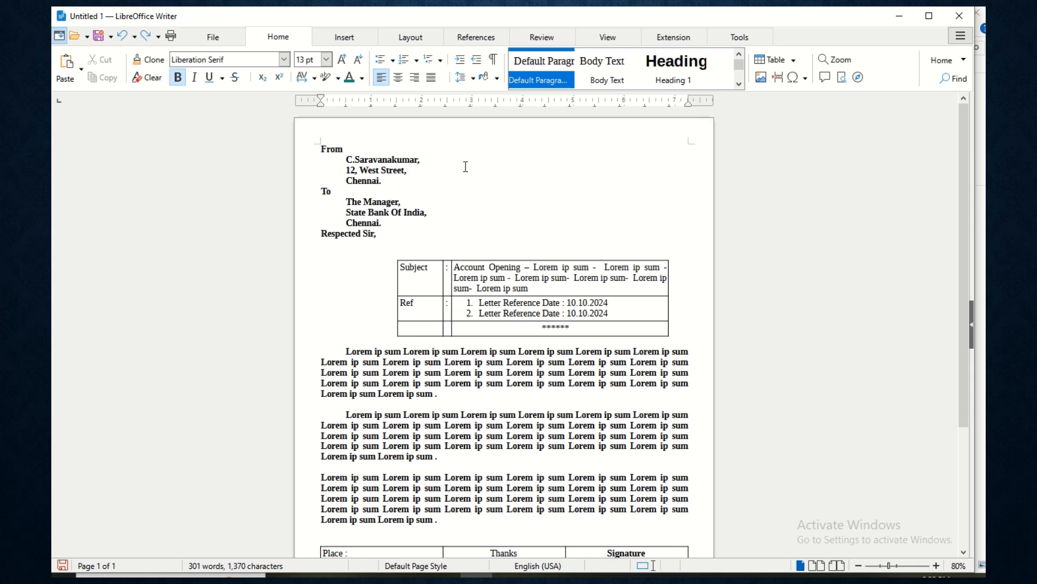
{"action": "key", "text": "Return"}
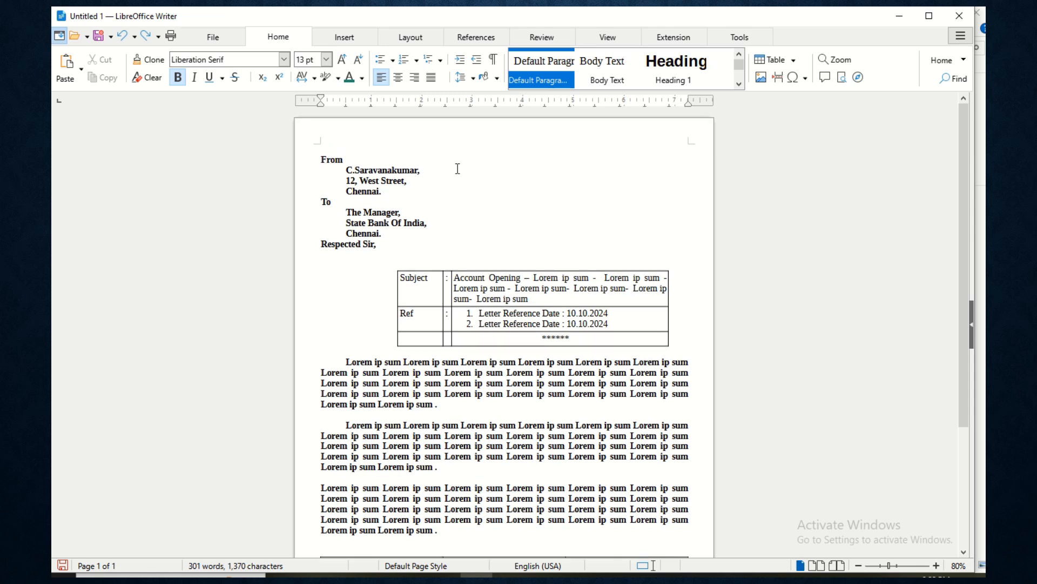
{"action": "key", "text": "ctrl+e"}
{"action": "type", "text": "Letter"}
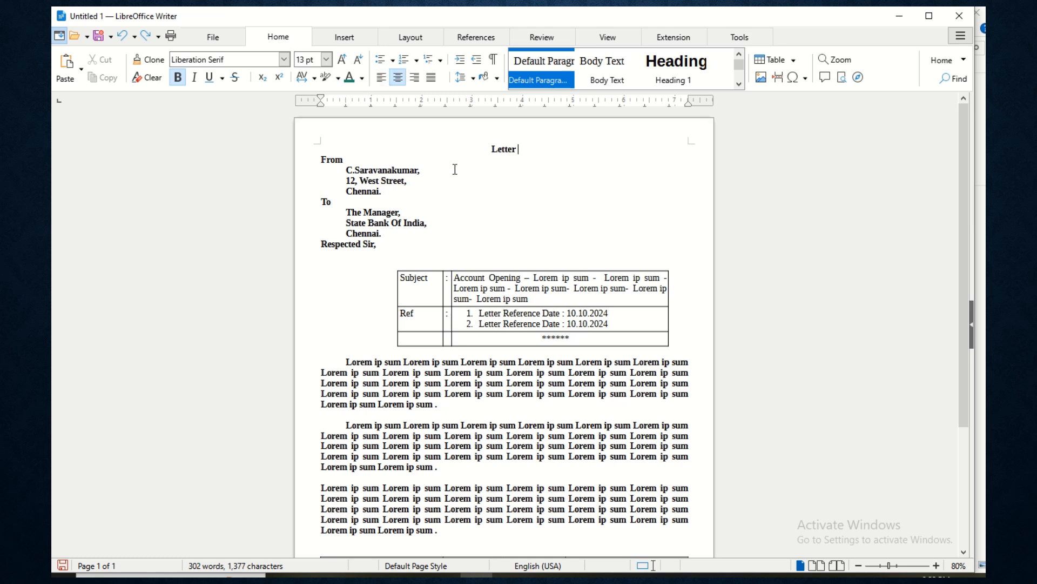
- Make the 'Letter' heading brick red at 34 pt
{"action": "left_click_drag", "start_coordinate": [478, 157], "coordinate": [518, 149]}
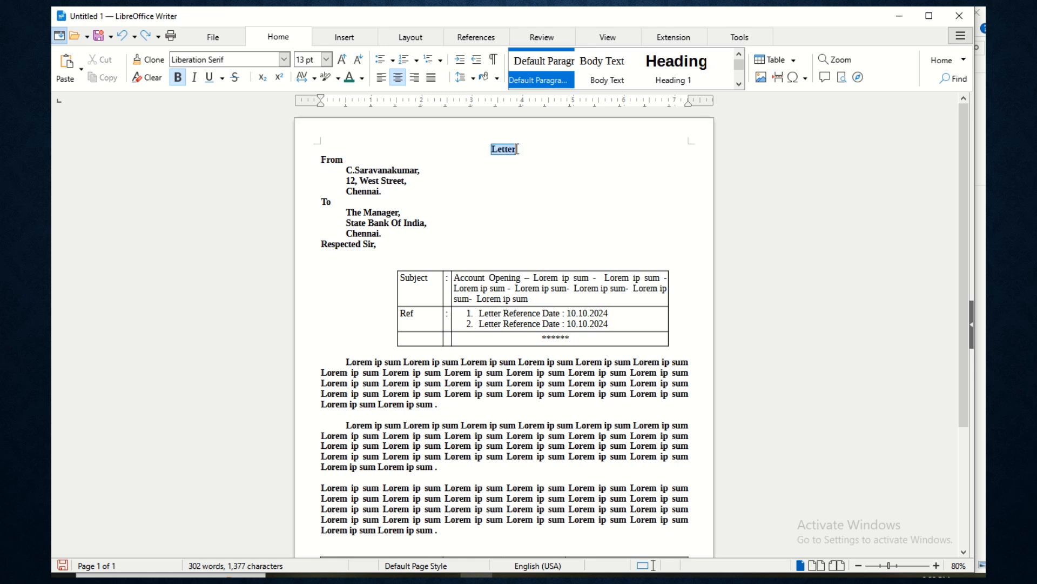
{"action": "left_click", "coordinate": [362, 78]}
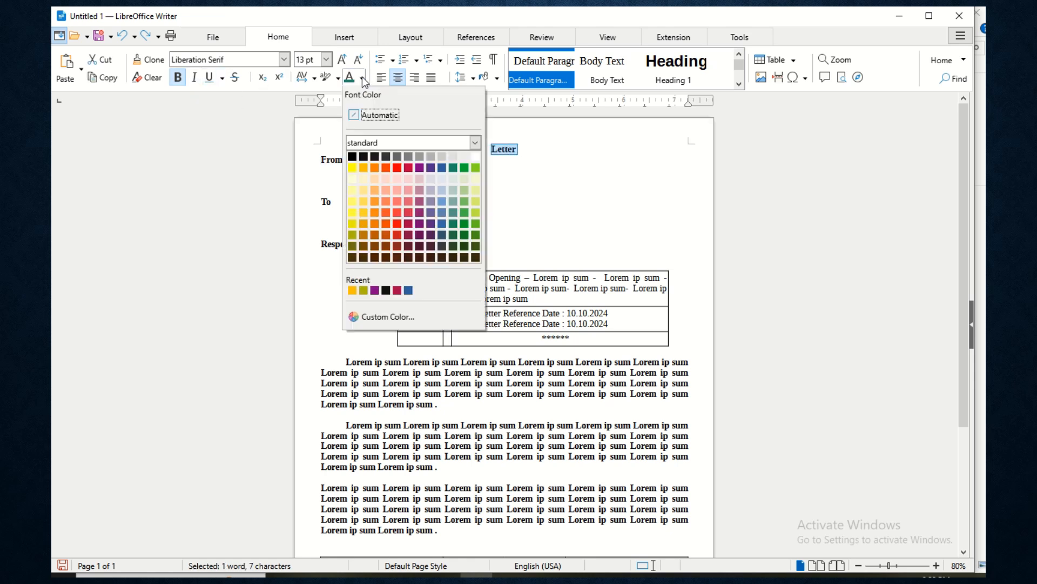
{"action": "left_click", "coordinate": [385, 169]}
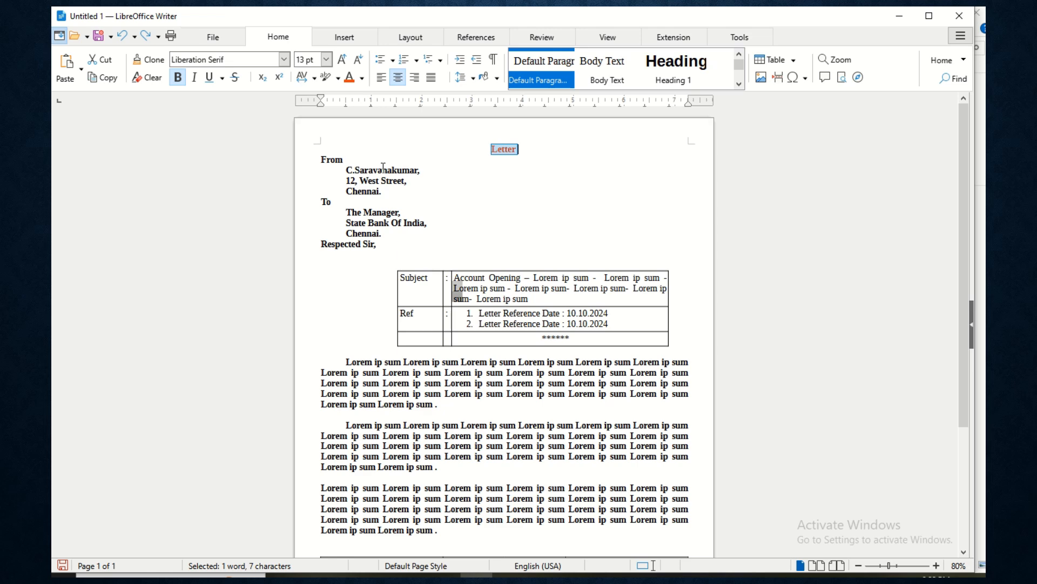
{"action": "left_click", "coordinate": [326, 59]}
{"action": "left_click", "coordinate": [306, 191]}
{"action": "left_click", "coordinate": [344, 60]}
{"action": "left_click", "coordinate": [344, 61]}
{"action": "left_click", "coordinate": [343, 61]}
{"action": "left_click", "coordinate": [344, 61]}
{"action": "left_click", "coordinate": [349, 64]}
{"action": "left_click", "coordinate": [349, 65]}
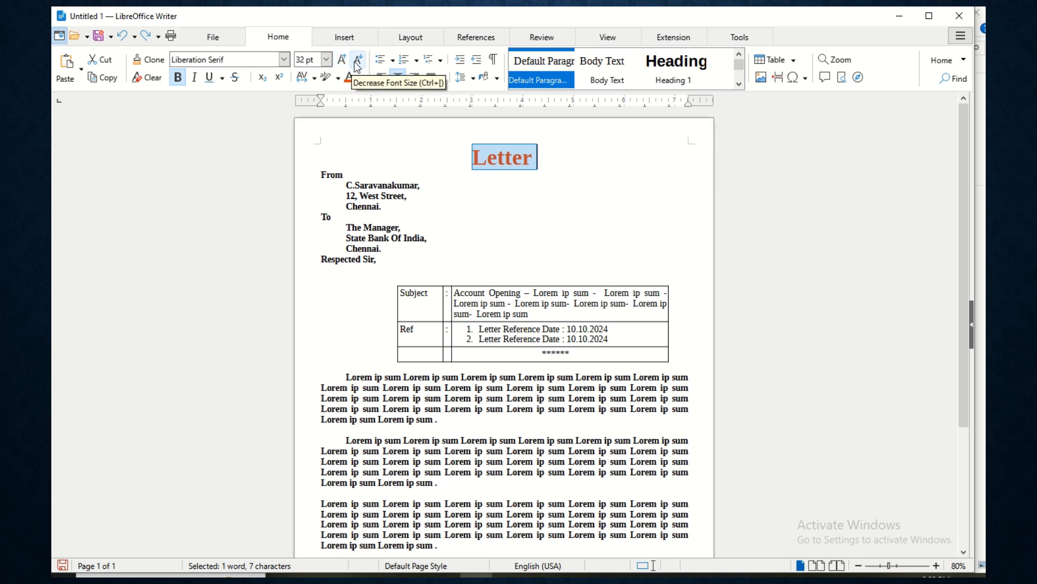
{"action": "left_click", "coordinate": [342, 62]}
- Shade the 'Letter' heading with Light Yellow 4 background colour
{"action": "left_click", "coordinate": [584, 186]}
{"action": "left_click", "coordinate": [568, 162]}
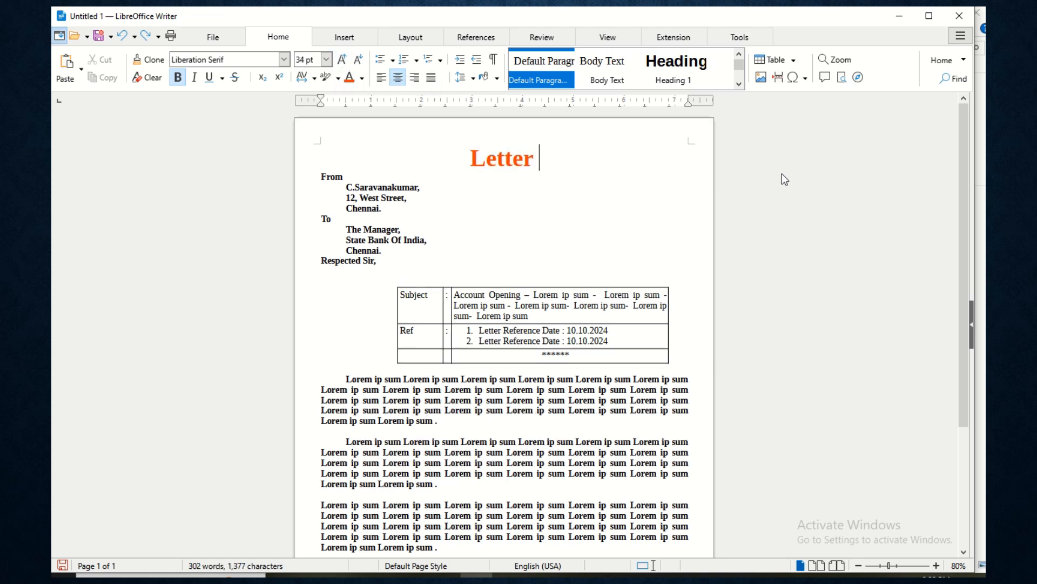
{"action": "left_click_drag", "start_coordinate": [474, 159], "coordinate": [548, 158]}
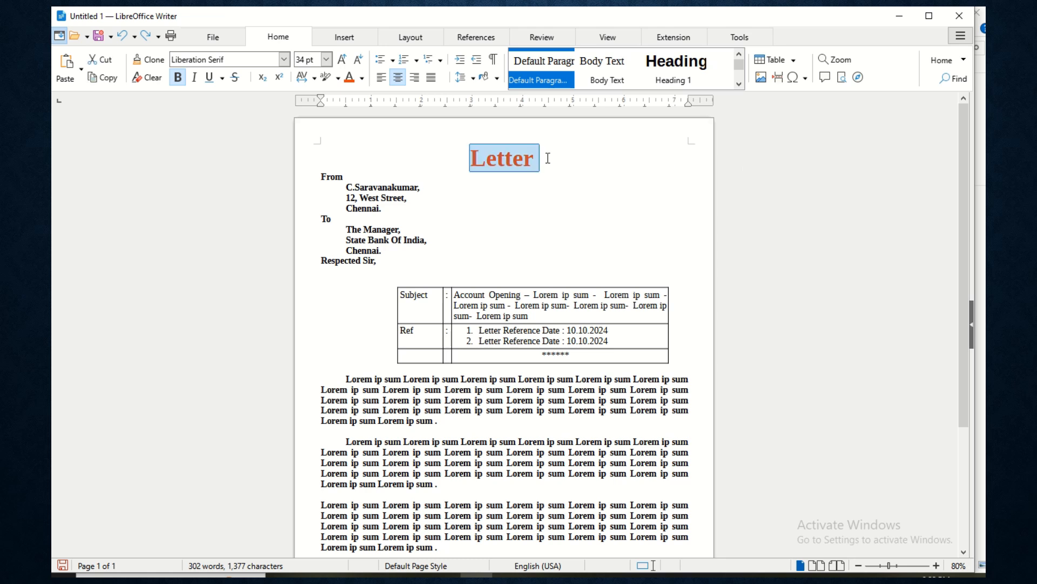
{"action": "left_click", "coordinate": [545, 159]}
{"action": "left_click_drag", "start_coordinate": [474, 158], "coordinate": [537, 158]}
{"action": "left_click", "coordinate": [497, 79]}
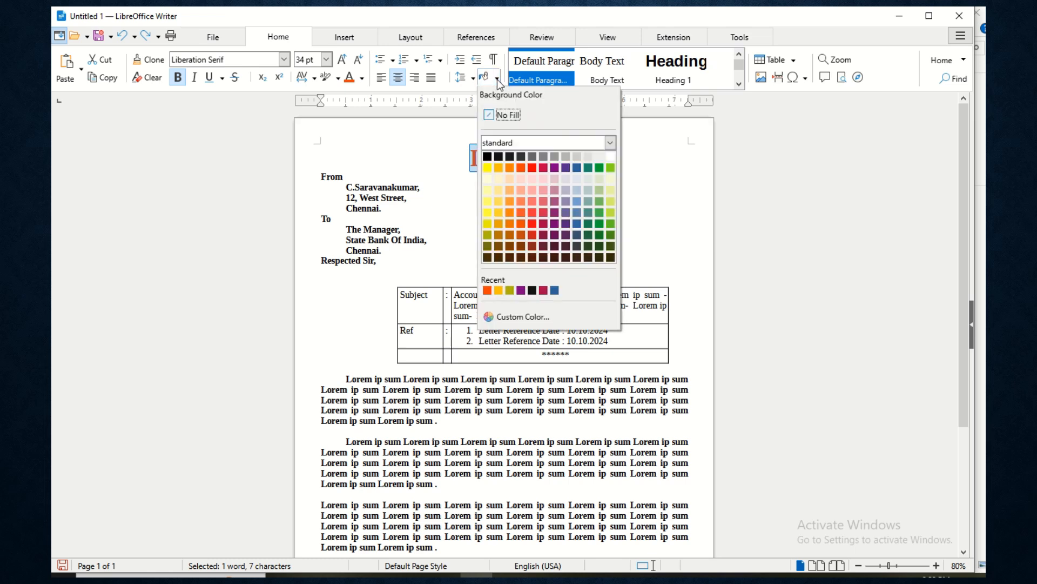
{"action": "left_click", "coordinate": [491, 180]}
{"action": "left_click", "coordinate": [562, 175]}
{"action": "scroll", "coordinate": [617, 195], "scroll_direction": "down", "scroll_amount": 4}
{"action": "scroll", "coordinate": [616, 195], "scroll_direction": "up", "scroll_amount": 4}
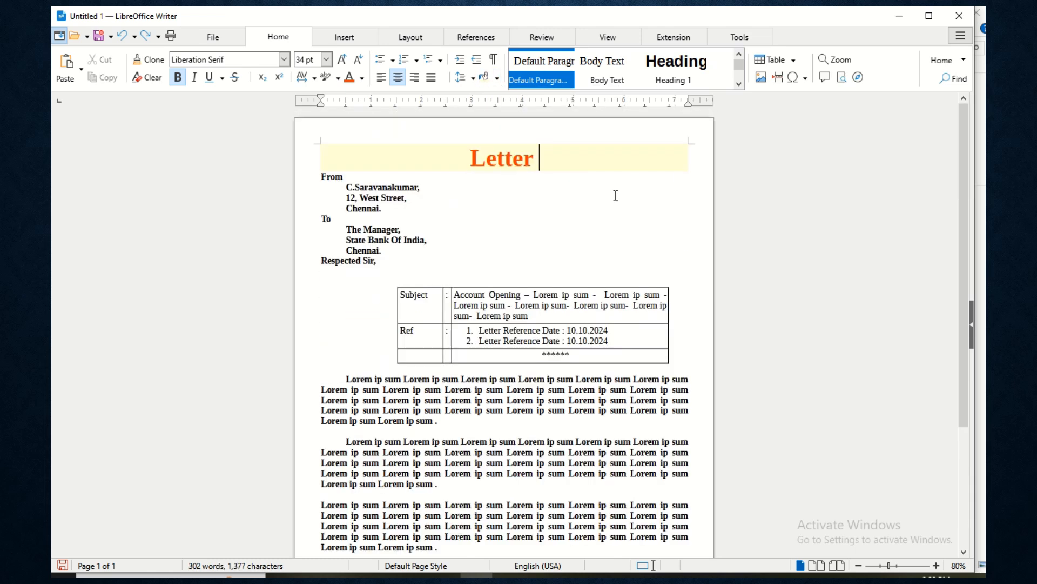
{"action": "scroll", "coordinate": [596, 195], "scroll_direction": "down", "scroll_amount": 3}
{"action": "scroll", "coordinate": [594, 195], "scroll_direction": "down", "scroll_amount": 1}
{"action": "left_click", "coordinate": [406, 445]}
{"action": "scroll", "coordinate": [437, 335], "scroll_direction": "up", "scroll_amount": 4}
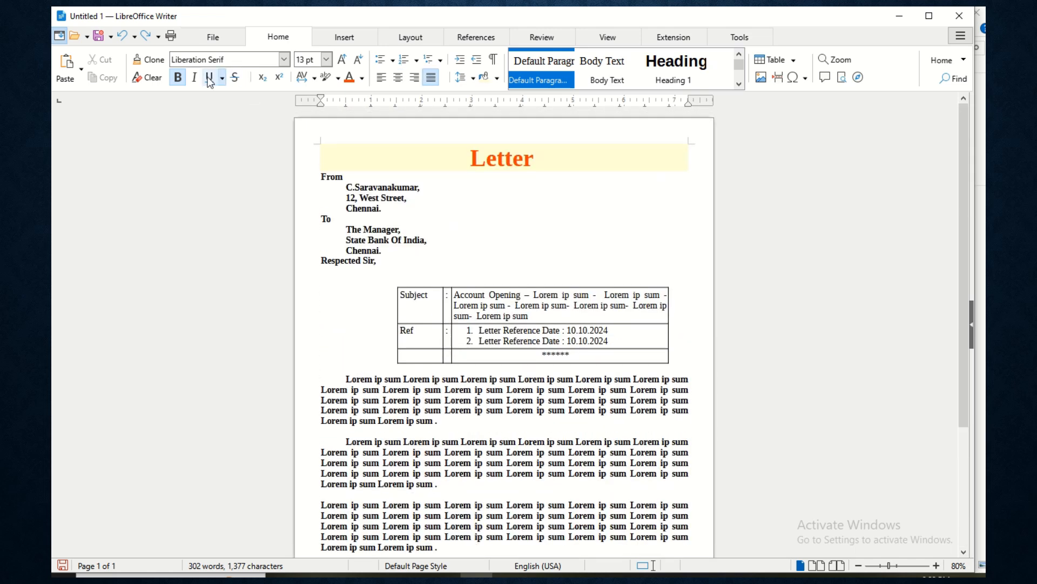
{"action": "left_click", "coordinate": [213, 37]}
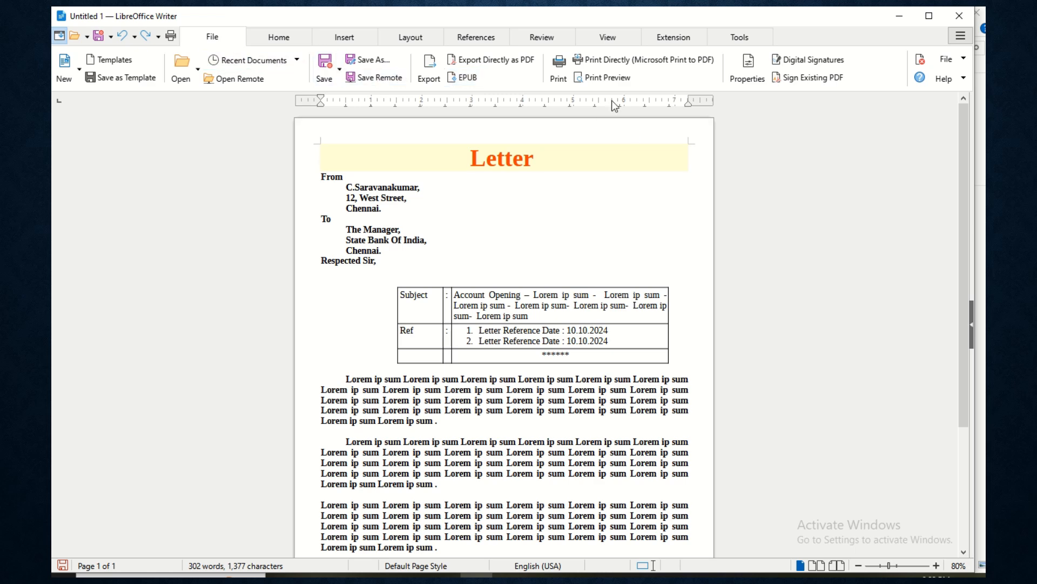
{"action": "left_click", "coordinate": [610, 79]}
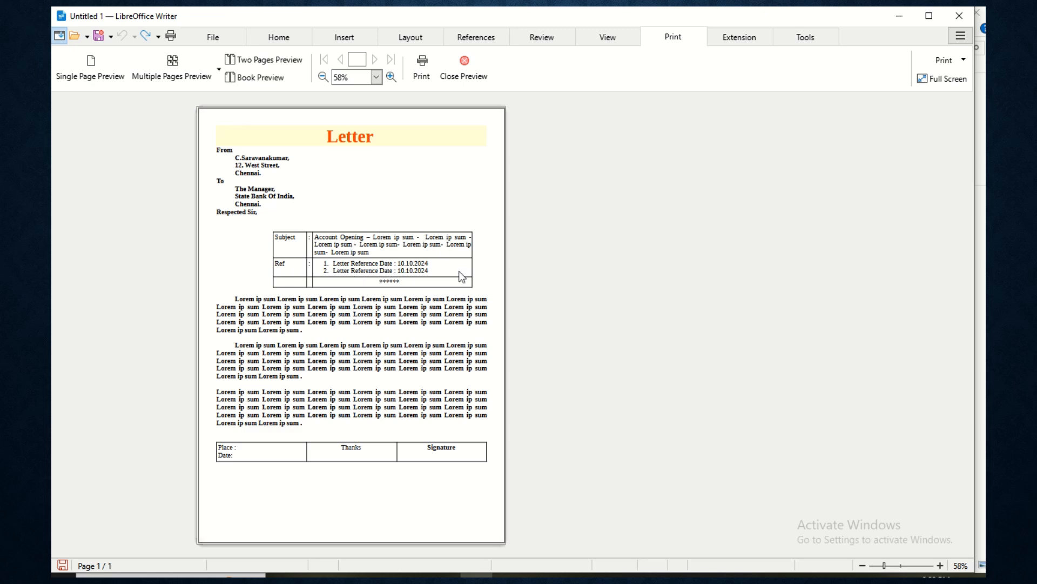
{"action": "key", "text": "Escape"}
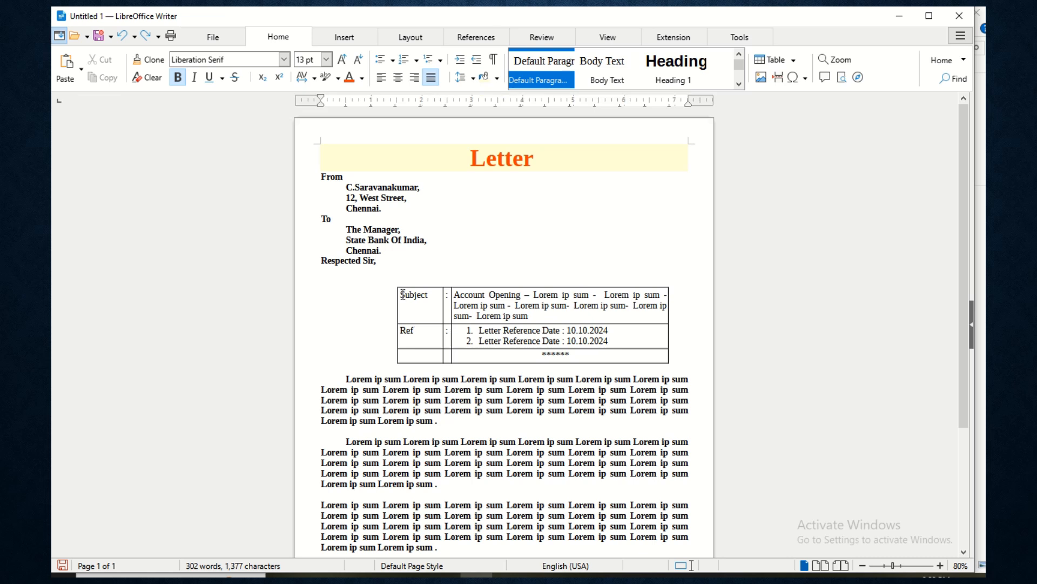
- Set No Borders on the Subject and Ref table
{"action": "left_click_drag", "start_coordinate": [406, 291], "coordinate": [567, 354]}
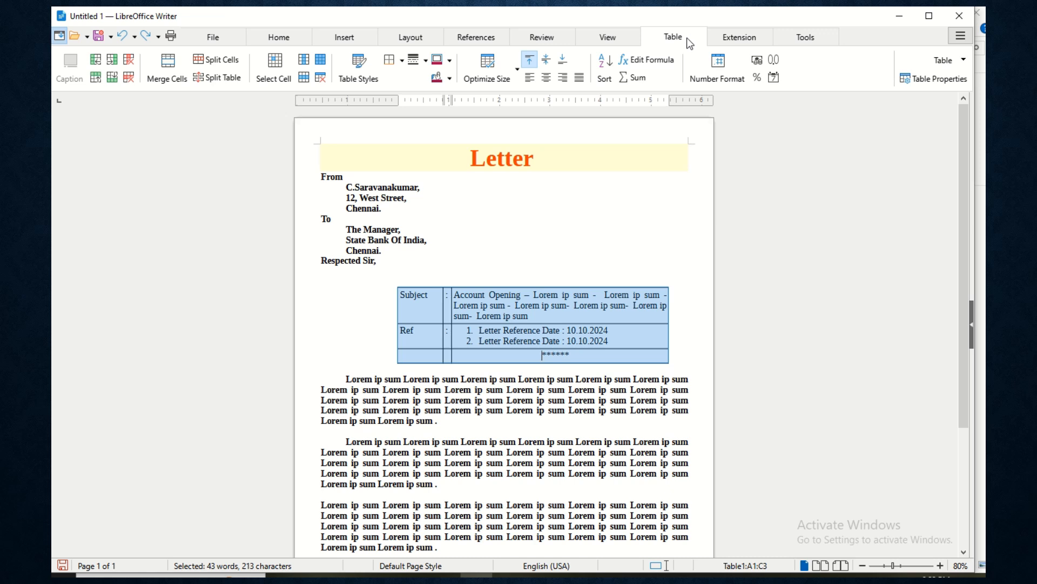
{"action": "left_click", "coordinate": [404, 63]}
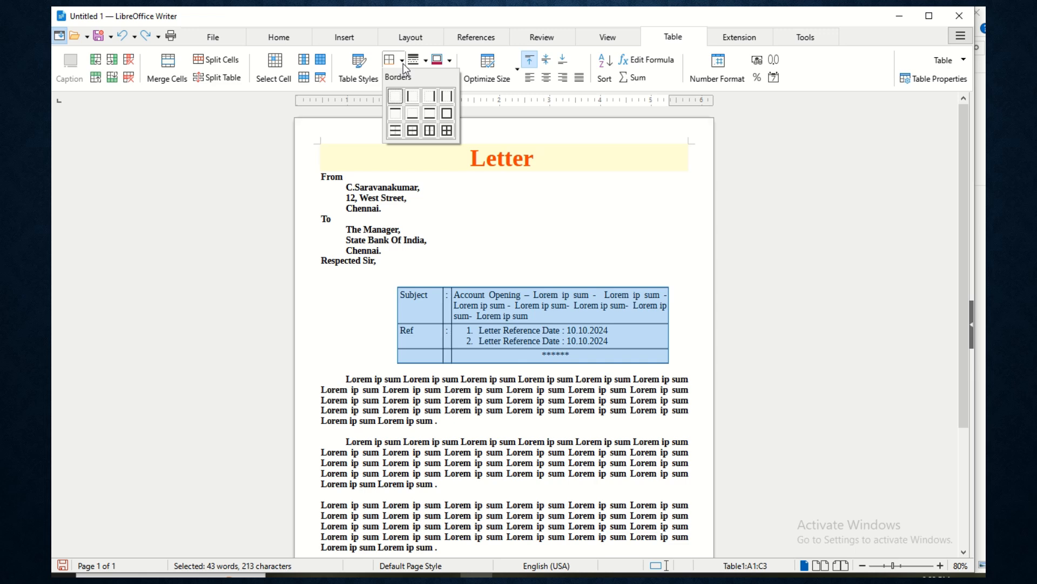
{"action": "left_click", "coordinate": [392, 101]}
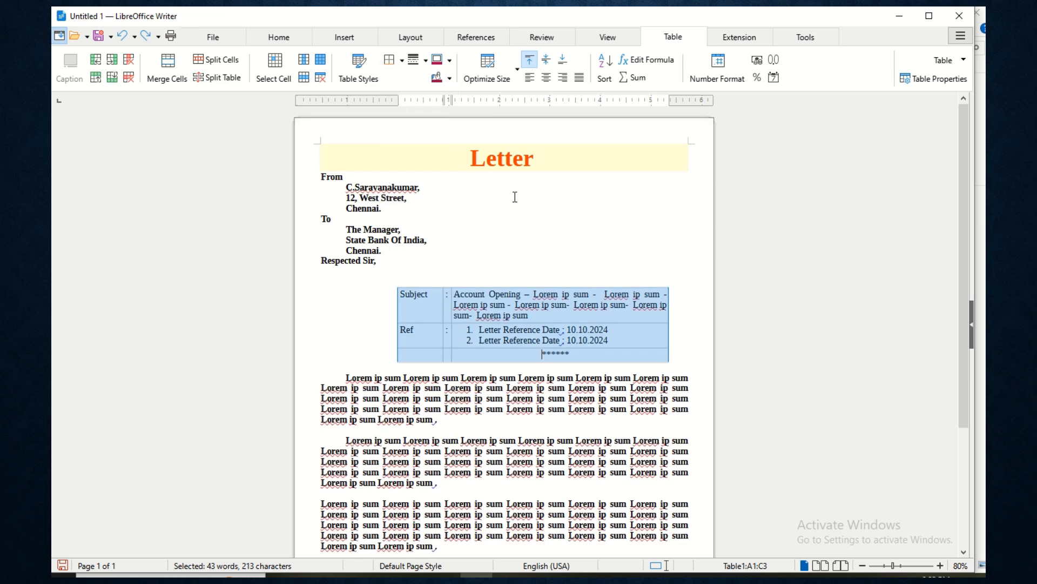
{"action": "left_click", "coordinate": [593, 318]}
{"action": "scroll", "coordinate": [594, 319], "scroll_direction": "down", "scroll_amount": 5}
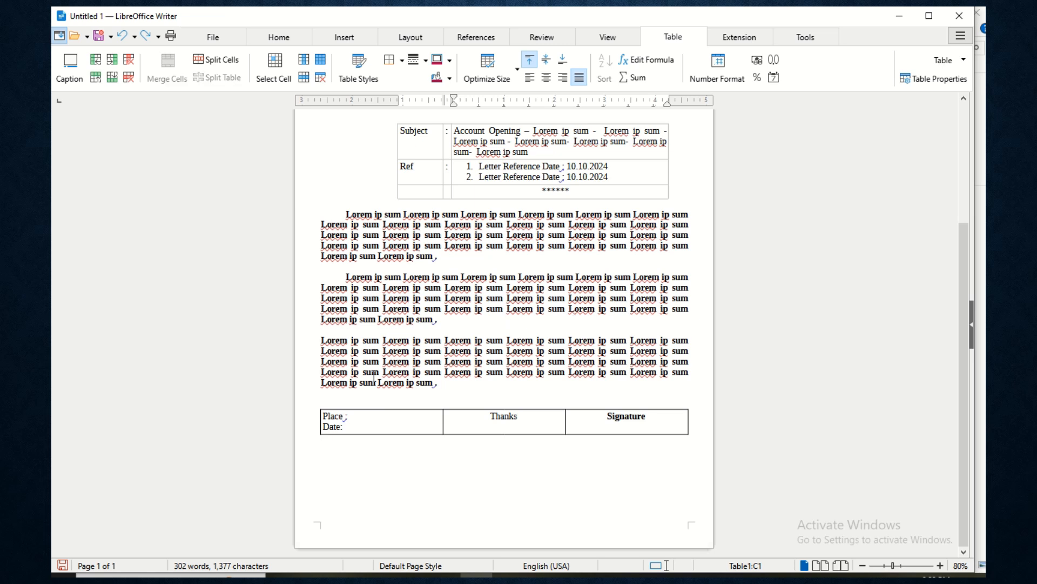
- Remove borders from all three cells of the Place/Thanks/Signature table
{"action": "left_click_drag", "start_coordinate": [330, 416], "coordinate": [470, 440]}
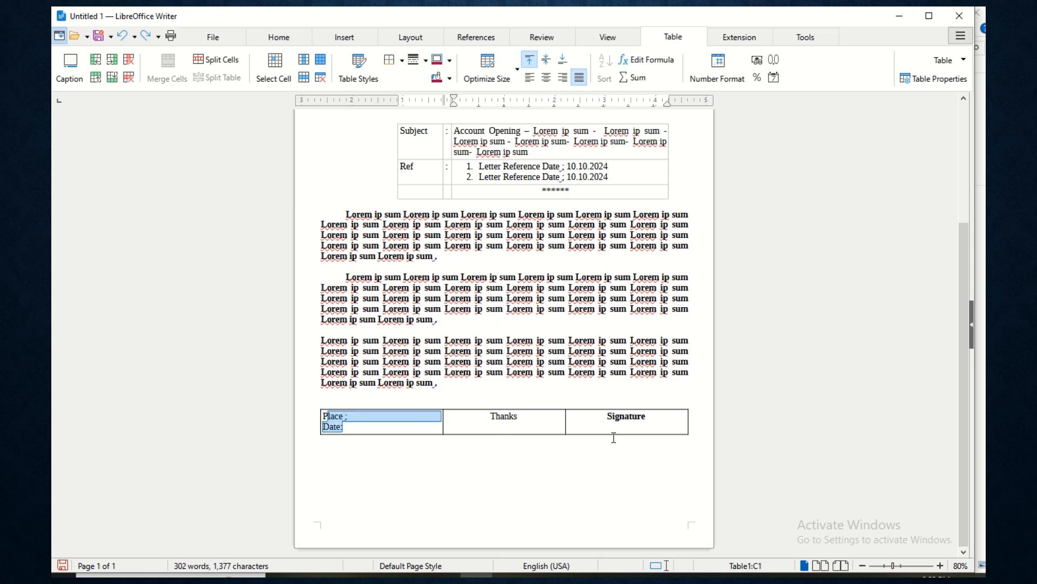
{"action": "left_click", "coordinate": [518, 411]}
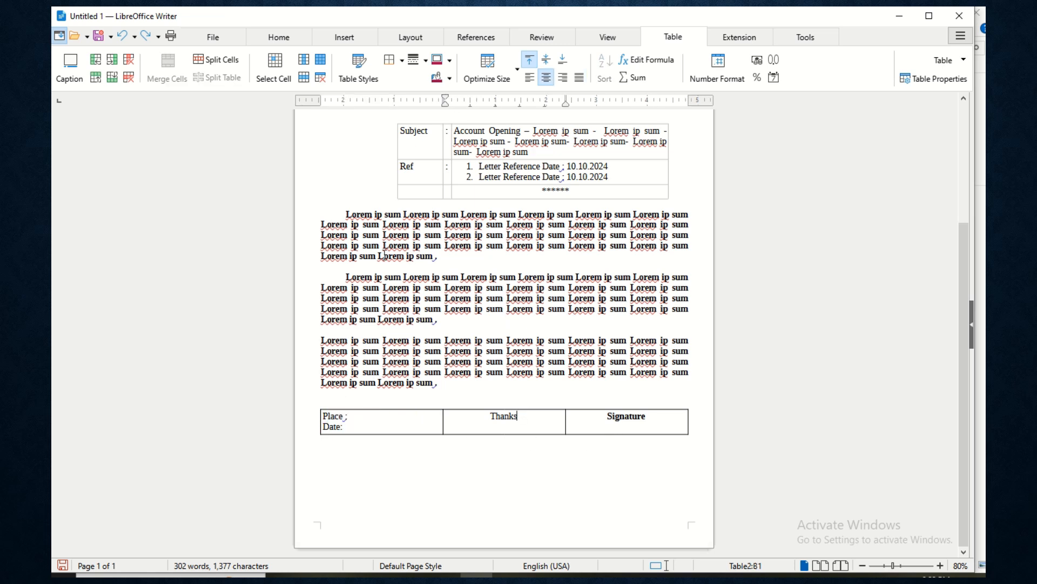
{"action": "left_click", "coordinate": [403, 62]}
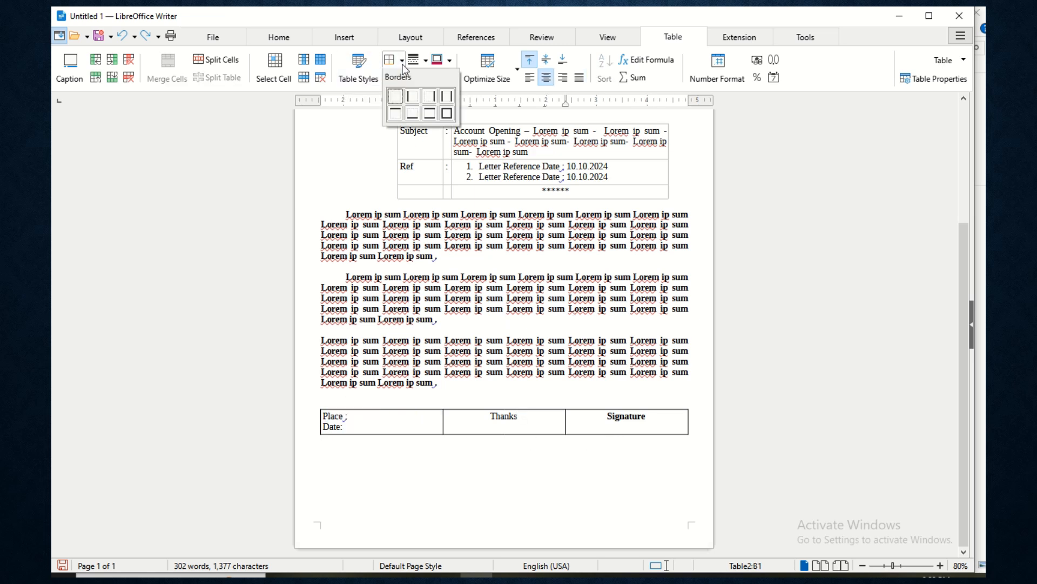
{"action": "left_click", "coordinate": [395, 98]}
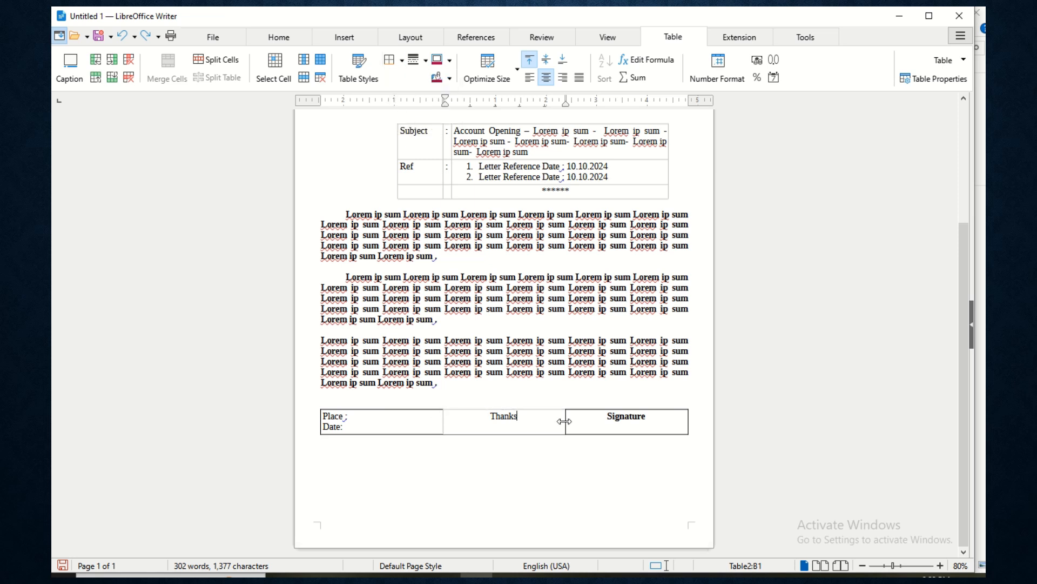
{"action": "left_click_drag", "start_coordinate": [327, 416], "coordinate": [606, 421]}
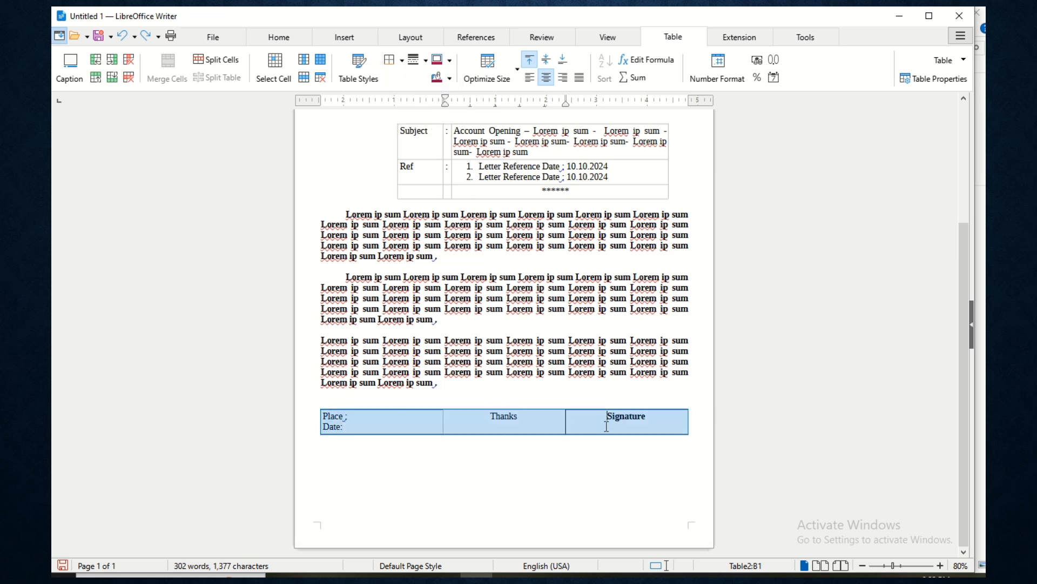
{"action": "left_click", "coordinate": [404, 60]}
{"action": "left_click", "coordinate": [395, 97]}
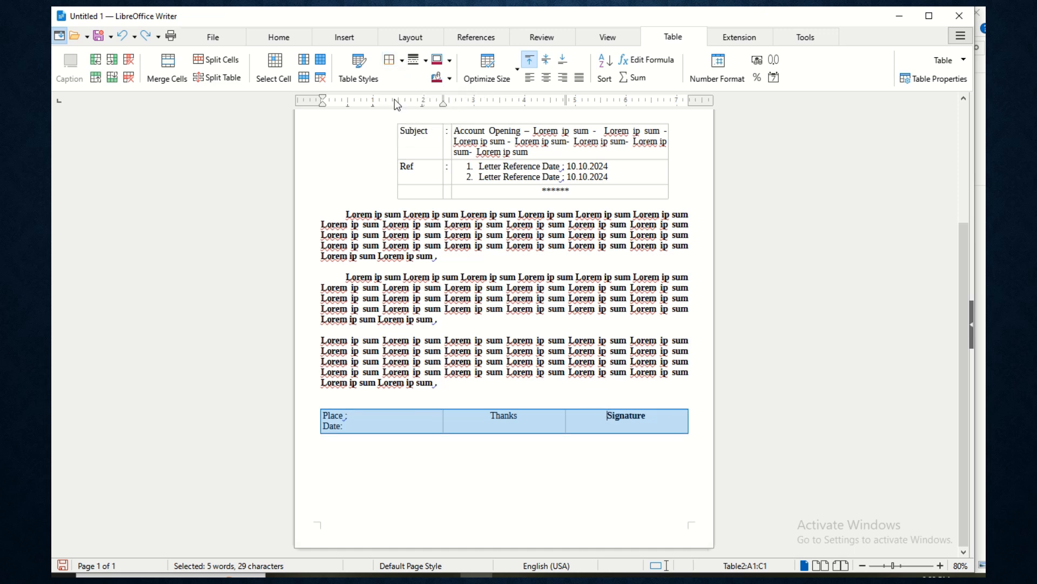
{"action": "left_click", "coordinate": [446, 460]}
{"action": "scroll", "coordinate": [489, 387], "scroll_direction": "up", "scroll_amount": 5}
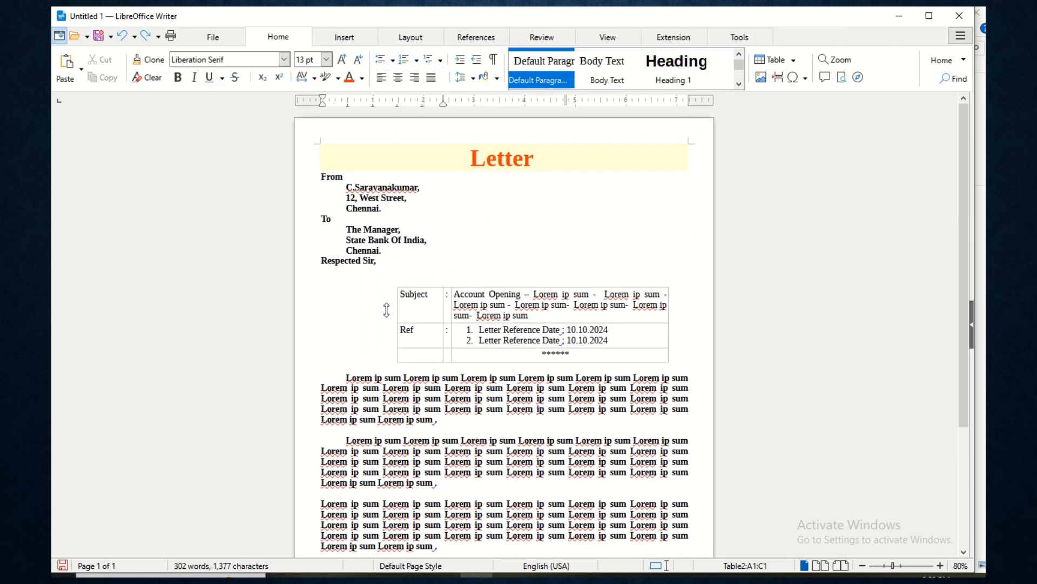
{"action": "left_click", "coordinate": [219, 37]}
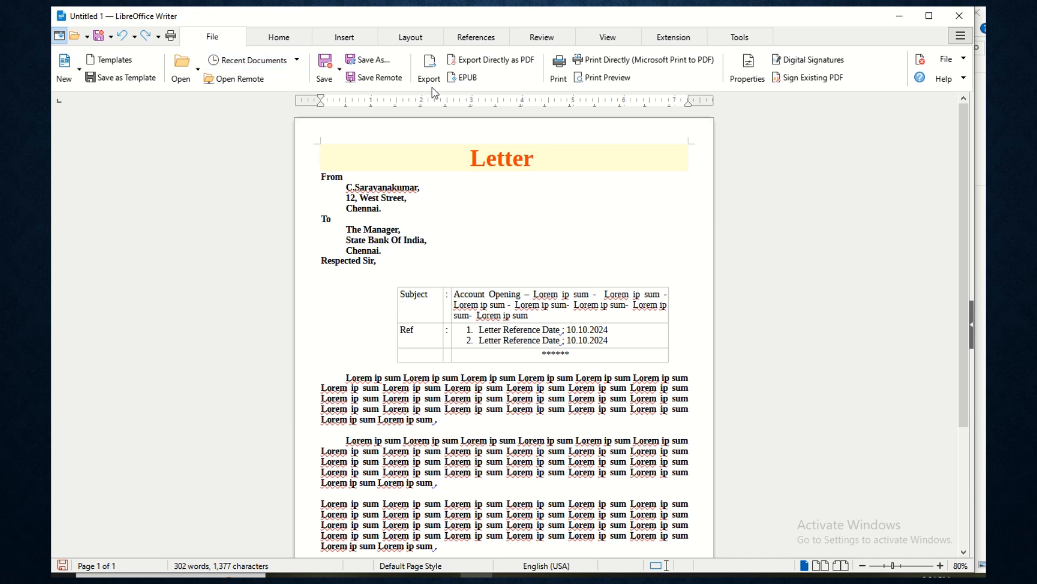
{"action": "left_click", "coordinate": [579, 77]}
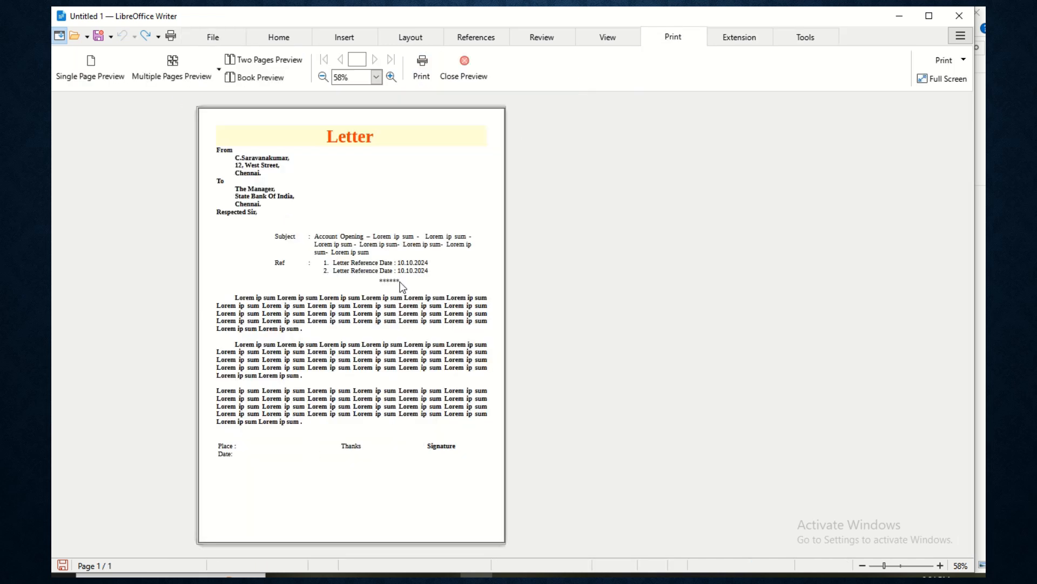
{"action": "key", "text": "Escape"}
{"action": "scroll", "coordinate": [441, 341], "scroll_direction": "down", "scroll_amount": 3}
{"action": "left_click", "coordinate": [346, 305]}
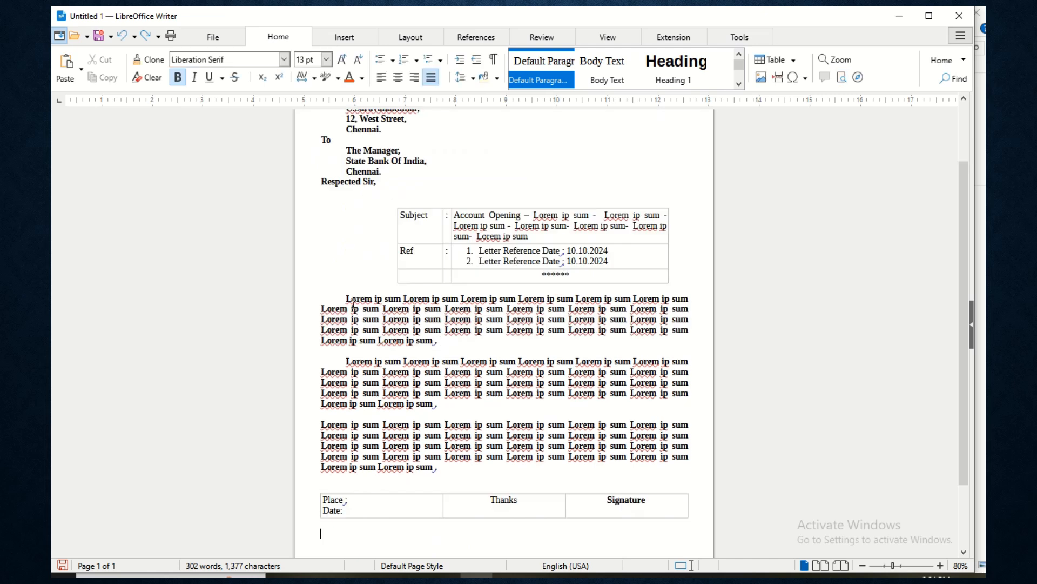
- Change the three Lorem paragraphs to Liberation Sans, bringing the size back to 13 pt
{"action": "left_click_drag", "start_coordinate": [346, 305], "coordinate": [439, 467]}
{"action": "left_click", "coordinate": [284, 59]}
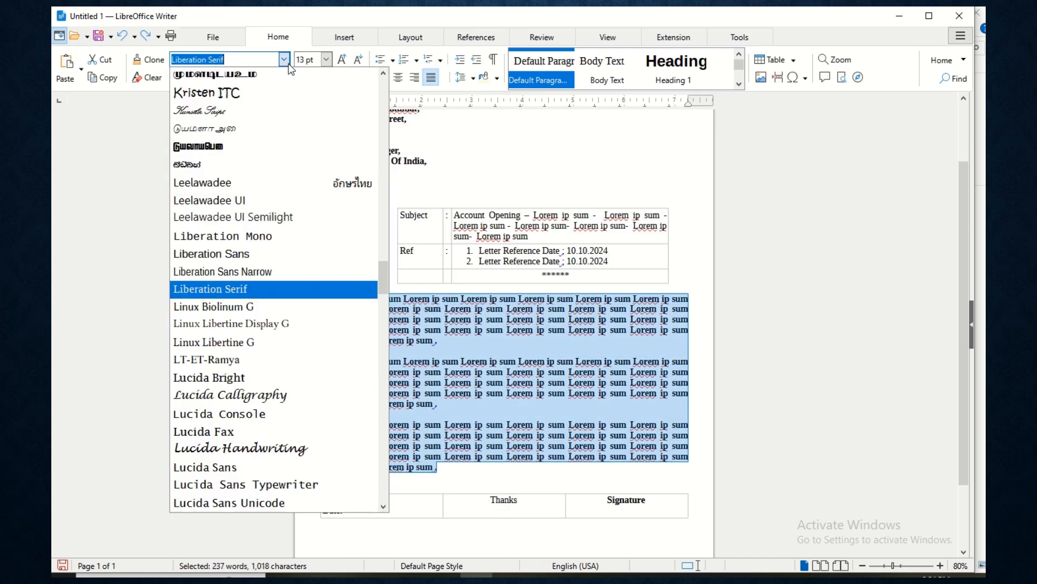
{"action": "left_click", "coordinate": [252, 255]}
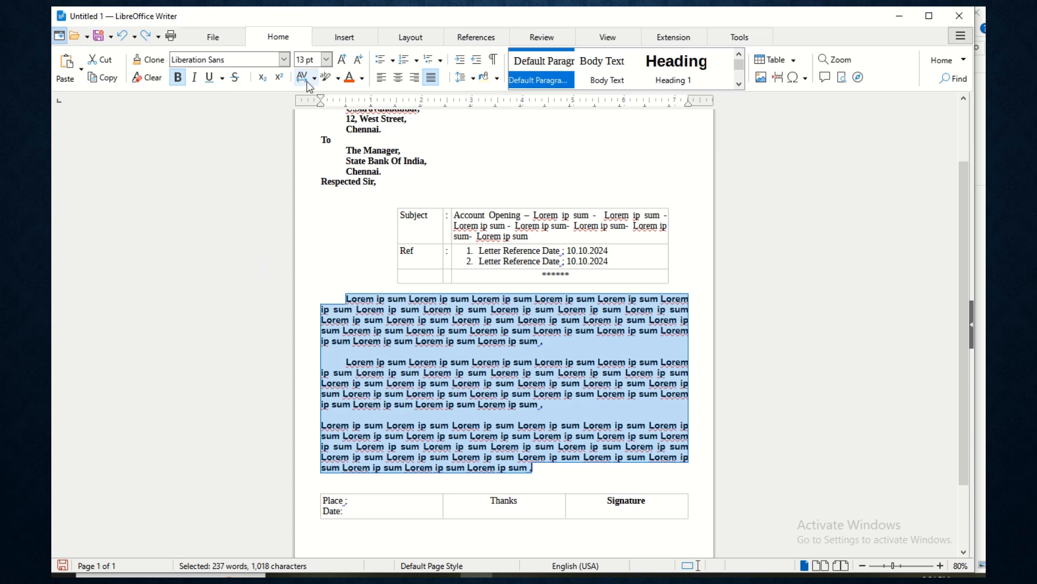
{"action": "left_click", "coordinate": [342, 61]}
{"action": "left_click", "coordinate": [361, 65]}
{"action": "left_click", "coordinate": [362, 65]}
{"action": "left_click", "coordinate": [345, 65]}
{"action": "scroll", "coordinate": [543, 344], "scroll_direction": "down", "scroll_amount": 3}
{"action": "left_click", "coordinate": [523, 352]}
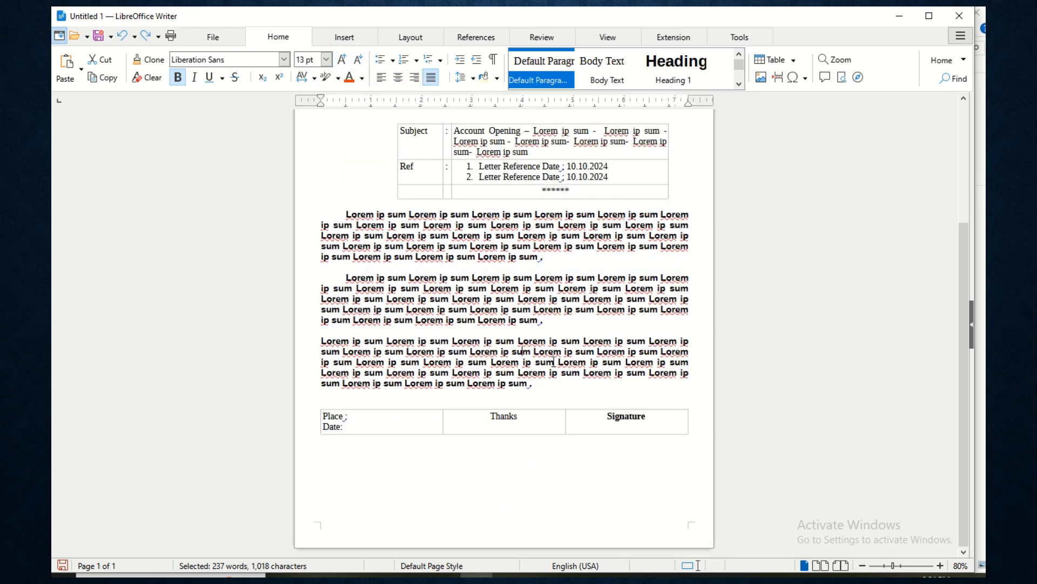
{"action": "left_click", "coordinate": [477, 436]}
{"action": "scroll", "coordinate": [474, 340], "scroll_direction": "up", "scroll_amount": 5}
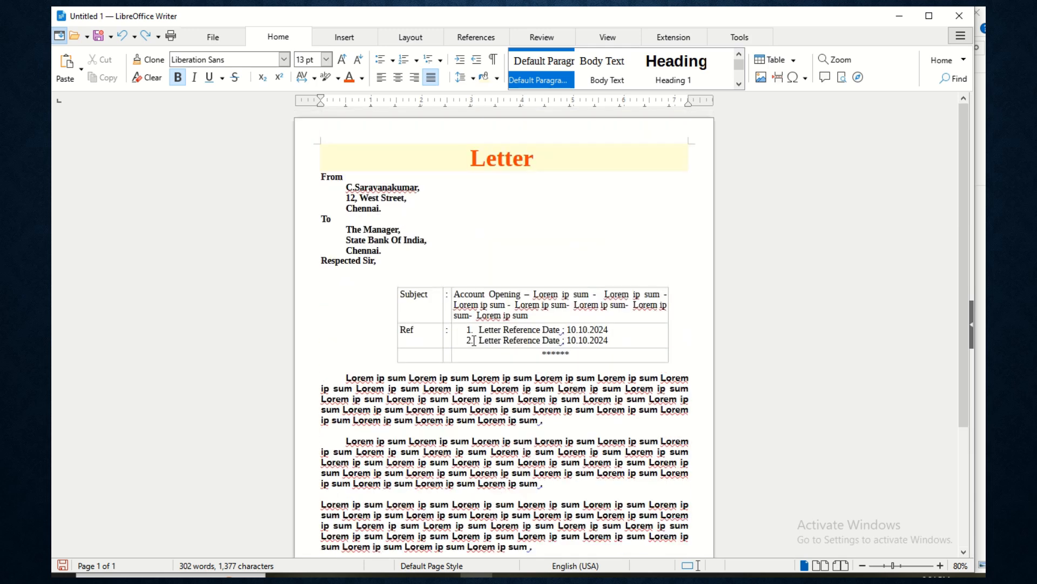
{"action": "scroll", "coordinate": [474, 340], "scroll_direction": "down", "scroll_amount": 3}
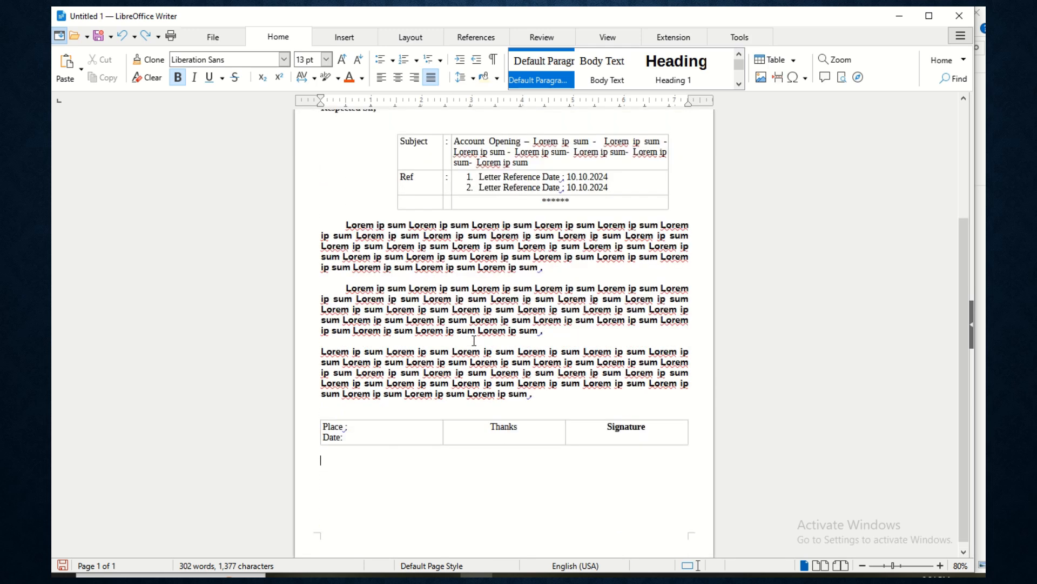
{"action": "left_click", "coordinate": [579, 271]}
{"action": "scroll", "coordinate": [547, 279], "scroll_direction": "up", "scroll_amount": 3}
{"action": "scroll", "coordinate": [434, 366], "scroll_direction": "down", "scroll_amount": 3}
{"action": "left_click", "coordinate": [342, 43]}
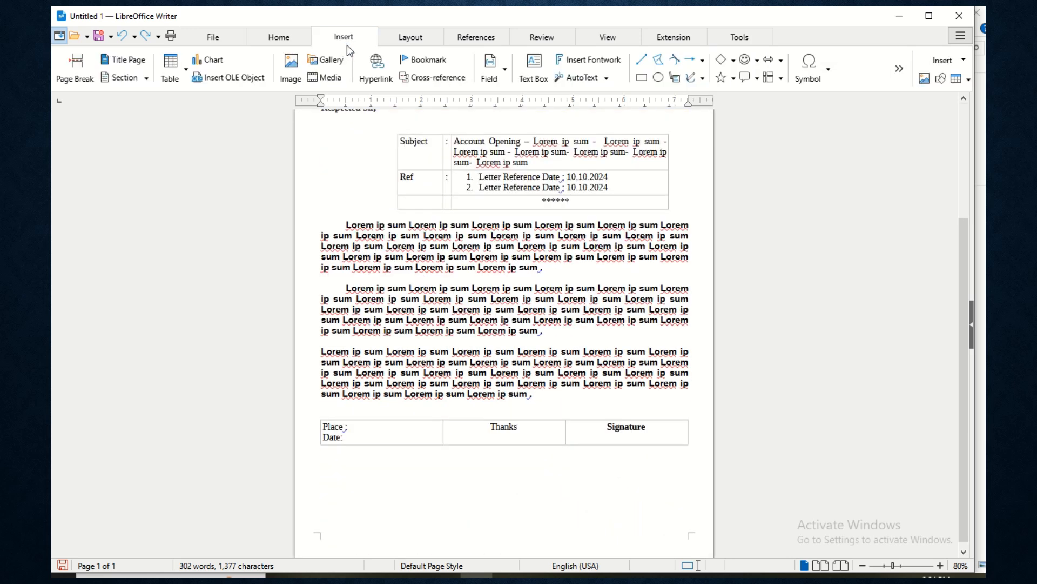
{"action": "left_click", "coordinate": [176, 80]}
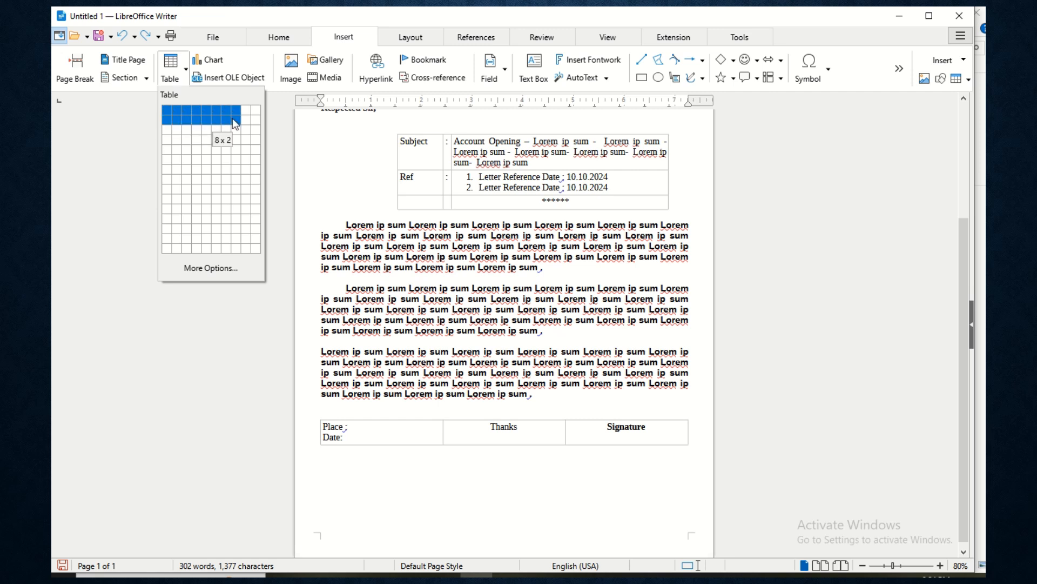
{"action": "left_click", "coordinate": [206, 113]}
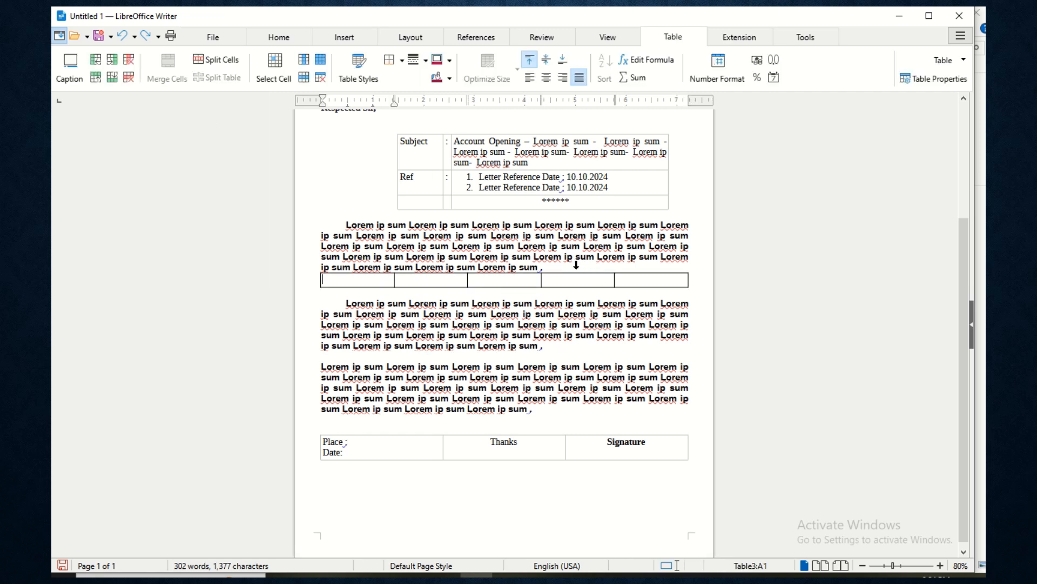
{"action": "left_click", "coordinate": [555, 266]}
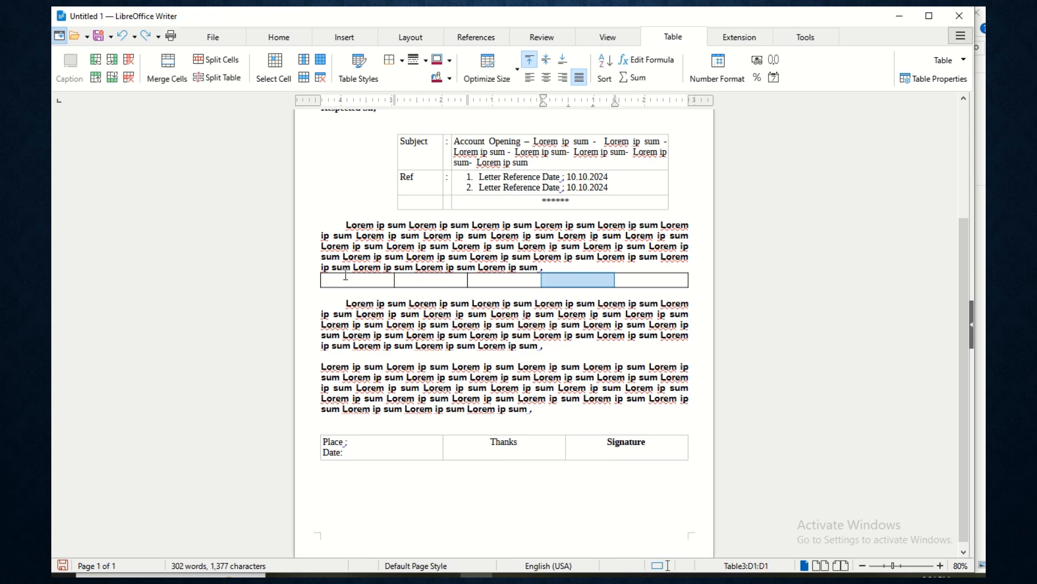
{"action": "left_click", "coordinate": [557, 267]}
{"action": "scroll", "coordinate": [557, 266], "scroll_direction": "up", "scroll_amount": 3}
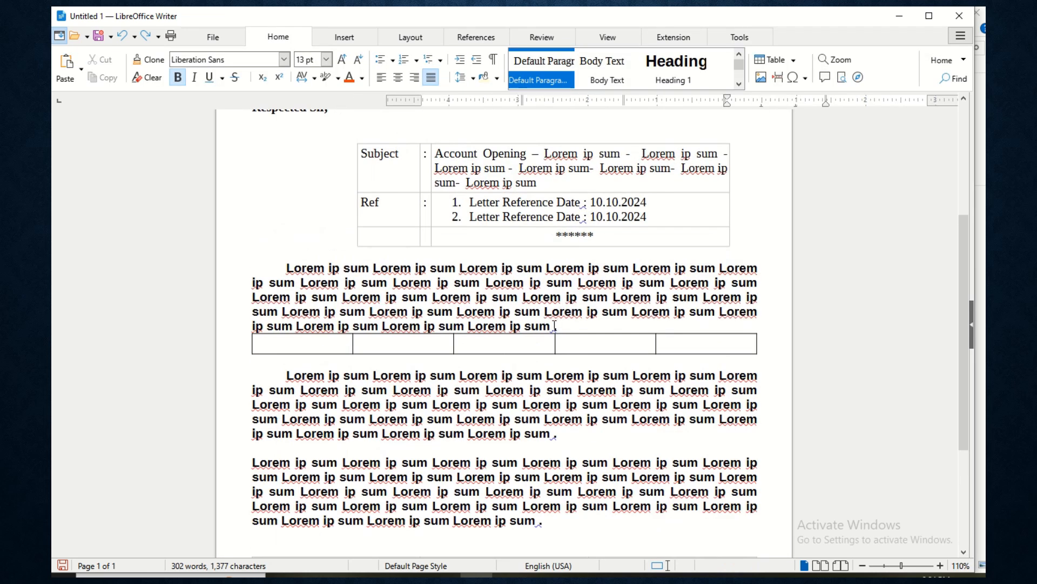
- Add a blank line above the table and enter Account No and Account Name in the first header cells
{"action": "scroll", "coordinate": [581, 327], "scroll_direction": "up", "scroll_amount": 2}
{"action": "key", "text": "Return"}
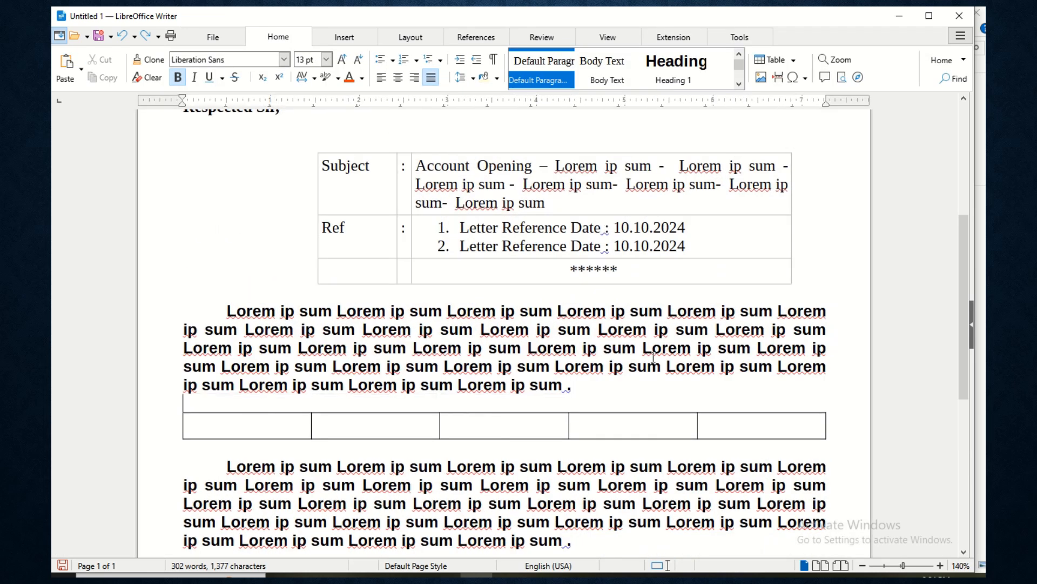
{"action": "left_click", "coordinate": [257, 427]}
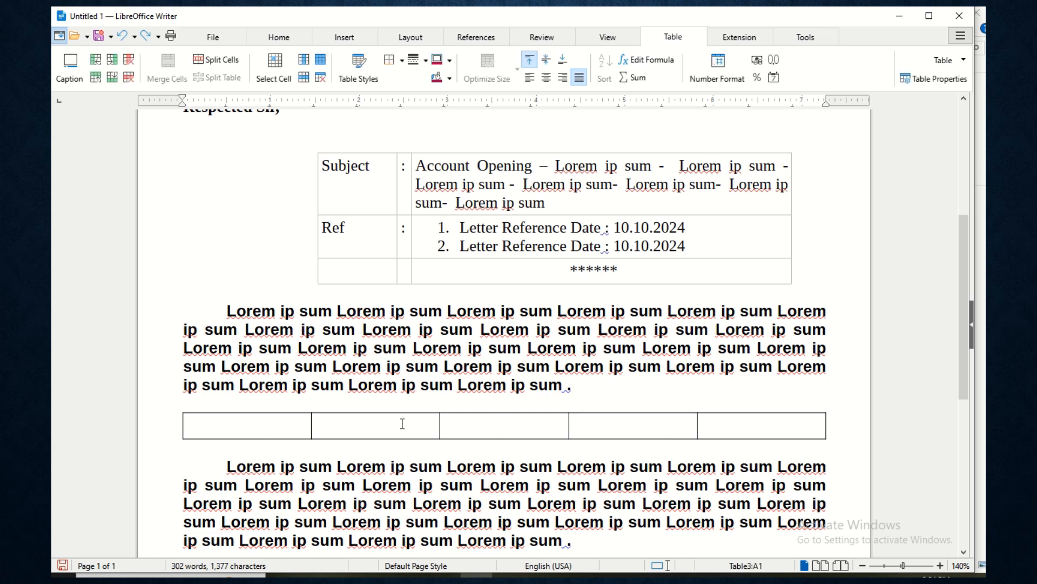
{"action": "type", "text": "Account "}
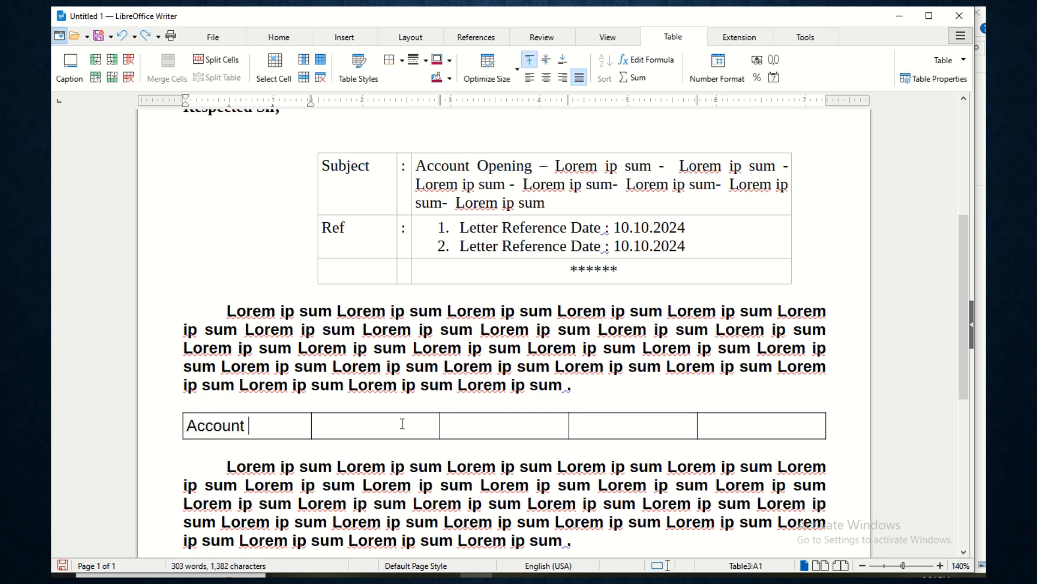
{"action": "type", "text": "Noac"}
{"action": "key", "text": "BackSpace"}
{"action": "type", "text": "CC"}
{"action": "key", "text": "BackSpace"}
{"action": "key", "text": "BackSpace"}
{"action": "key", "text": "BackSpace"}
{"action": "type", "text": "Account Name"}
- Enter Amount and Grade in the third and fourth header cells
{"action": "key", "text": "Tab"}
{"action": "type", "text": "Sa"}
{"action": "key", "text": "BackSpace"}
{"action": "key", "text": "BackSpace"}
{"action": "type", "text": "Amount"}
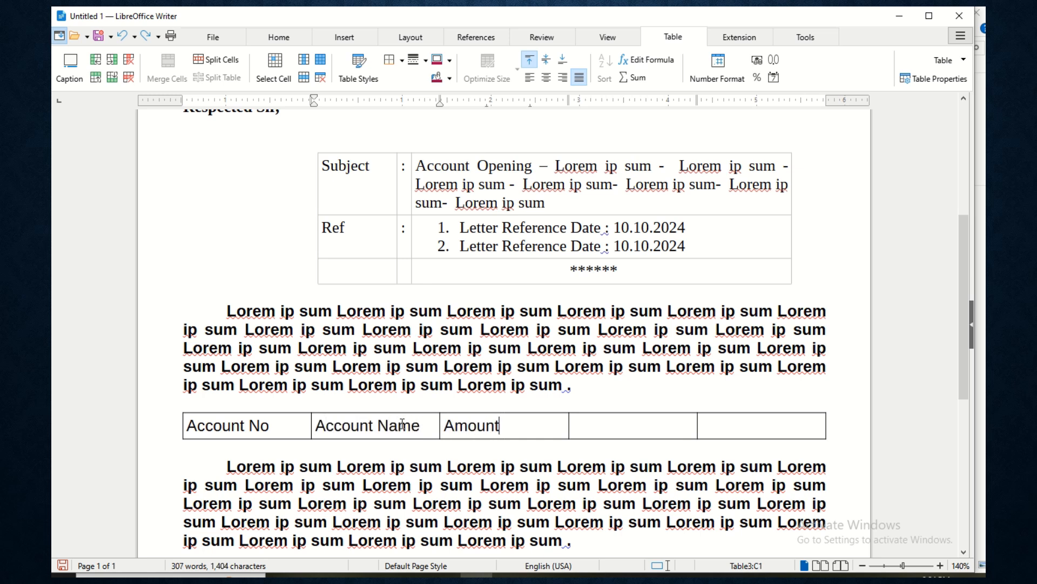
{"action": "key", "text": "Tab"}
{"action": "type", "text": "Grade"}
{"action": "key", "text": "Tab"}
{"action": "scroll", "coordinate": [741, 276], "scroll_direction": "down", "scroll_amount": 3}
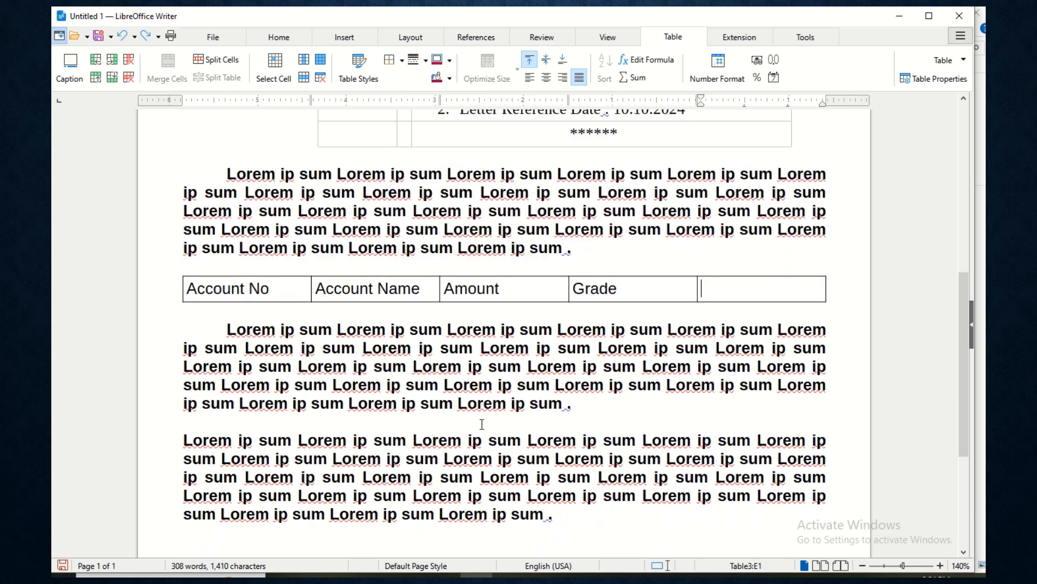
- Delete the empty fifth column and widen the Account Name column
{"action": "right_click", "coordinate": [737, 283]}
{"action": "mouse_move", "coordinate": [791, 381]}
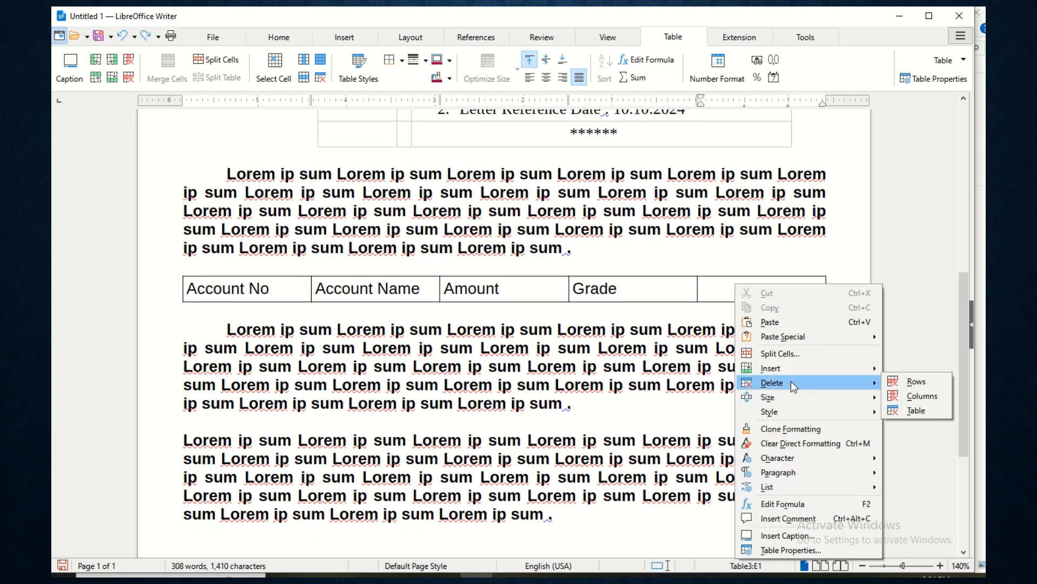
{"action": "left_click", "coordinate": [903, 397]}
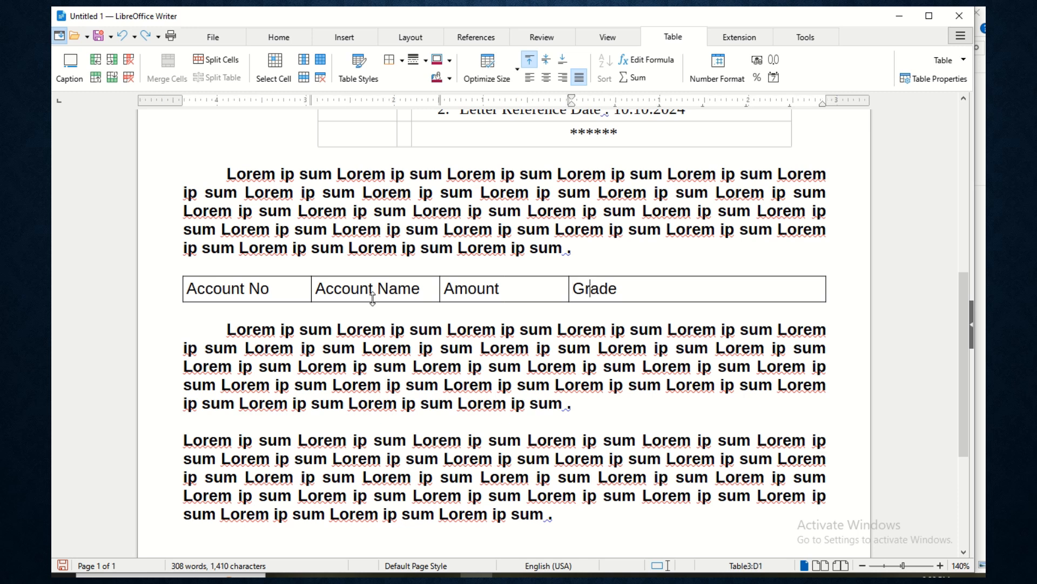
{"action": "left_click_drag", "start_coordinate": [439, 284], "coordinate": [488, 279]}
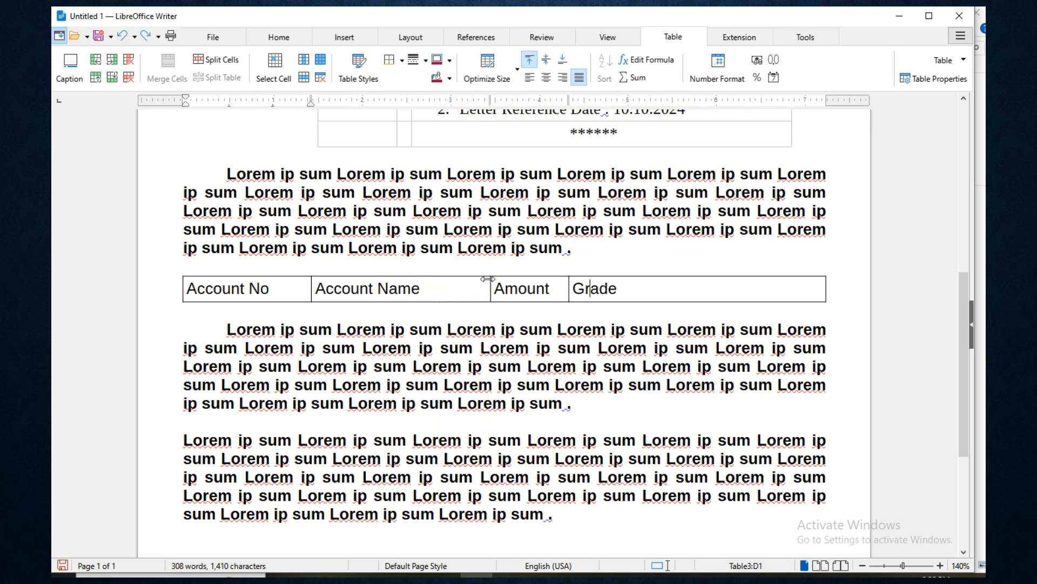
{"action": "left_click_drag", "start_coordinate": [314, 299], "coordinate": [280, 289]}
- Add empty rows below the header until the table continues onto page 2
{"action": "left_click", "coordinate": [703, 293]}
{"action": "key", "text": "Tab"}
{"action": "key", "text": "Tab"}
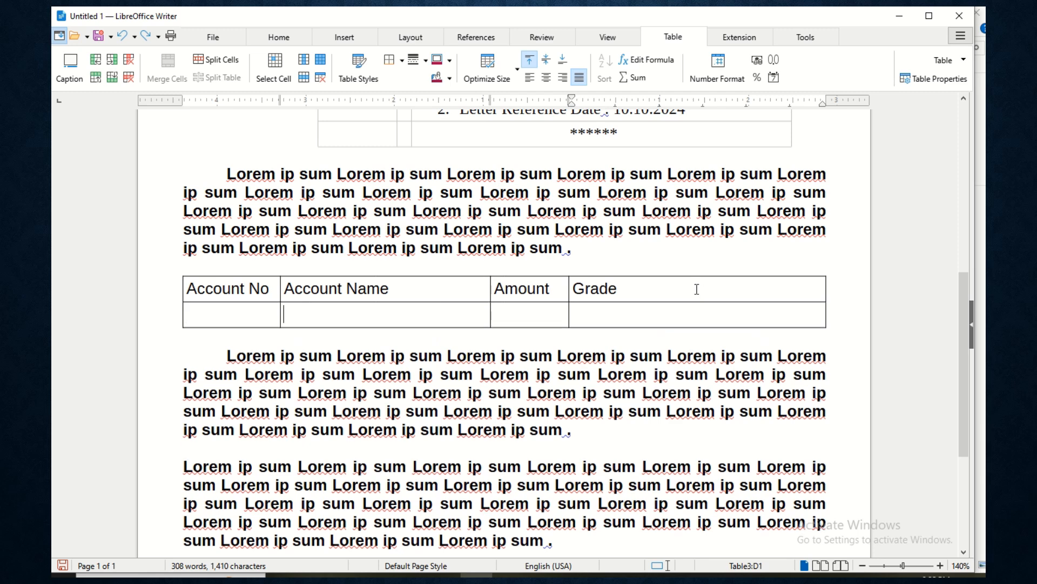
{"action": "key", "text": "Tab"}
{"action": "key", "text": "Tab"}
{"action": "key", "text": "Tab"}
{"action": "key", "text": "Tab"}
{"action": "key", "text": "Tab"}
{"action": "key", "text": "Tab"}
{"action": "key", "text": "Tab"}
{"action": "key", "text": "Tab"}
{"action": "key", "text": "Tab"}
{"action": "key", "text": "Tab"}
{"action": "key", "text": "Tab"}
{"action": "key", "text": "Tab"}
{"action": "key", "text": "Tab"}
{"action": "key", "text": "Tab"}
{"action": "key", "text": "Tab"}
{"action": "key", "text": "Tab"}
{"action": "key", "text": "Tab"}
{"action": "key", "text": "Tab"}
{"action": "key", "text": "Tab"}
{"action": "key", "text": "Tab"}
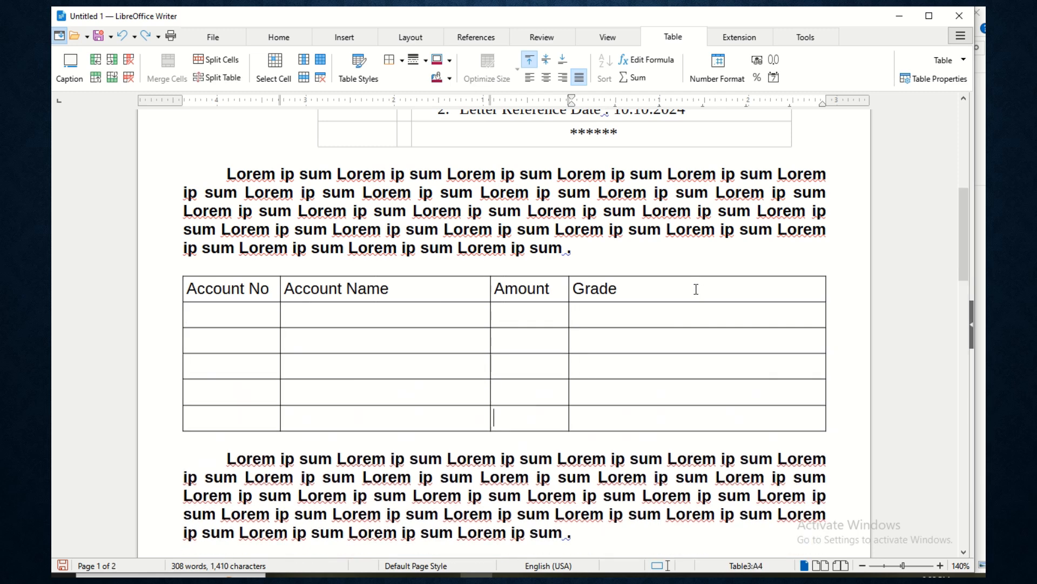
{"action": "scroll", "coordinate": [691, 297], "scroll_direction": "down", "scroll_amount": 5}
{"action": "key", "text": "Tab"}
{"action": "key", "text": "Tab"}
{"action": "key", "text": "Tab"}
{"action": "key", "text": "Tab"}
{"action": "key", "text": "Tab"}
{"action": "key", "text": "Tab"}
{"action": "key", "text": "Tab"}
{"action": "key", "text": "Tab"}
{"action": "key", "text": "Tab"}
{"action": "key", "text": "Tab"}
{"action": "key", "text": "Tab"}
{"action": "key", "text": "Tab"}
{"action": "key", "text": "Tab"}
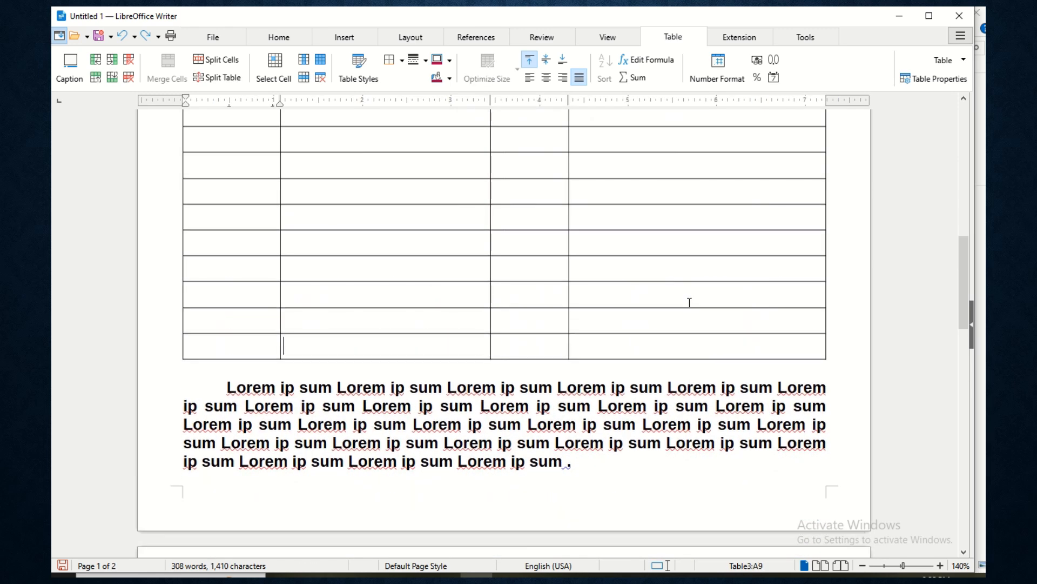
{"action": "key", "text": "Tab"}
{"action": "key", "text": "Tab"}
{"action": "key", "text": "Tab"}
{"action": "key", "text": "Tab"}
{"action": "key", "text": "Tab"}
{"action": "key", "text": "Tab"}
{"action": "key", "text": "Tab"}
{"action": "key", "text": "Tab"}
{"action": "key", "text": "Tab"}
{"action": "key", "text": "Tab"}
{"action": "key", "text": "Tab"}
{"action": "key", "text": "Tab"}
{"action": "key", "text": "Tab"}
{"action": "key", "text": "Tab"}
{"action": "key", "text": "Tab"}
{"action": "key", "text": "Tab"}
{"action": "key", "text": "Tab"}
{"action": "key", "text": "Tab"}
{"action": "key", "text": "Tab"}
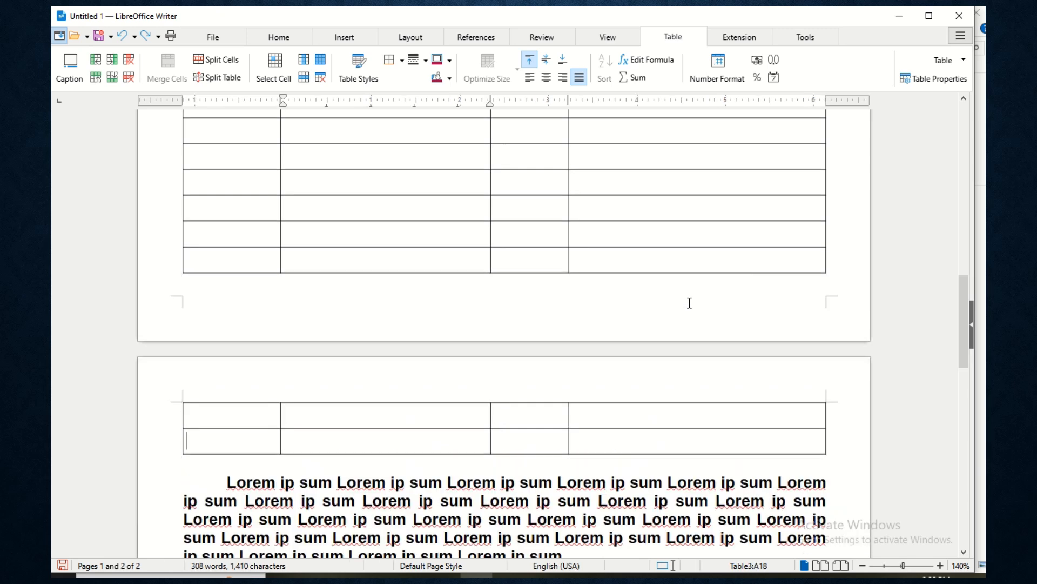
{"action": "key", "text": "Tab"}
{"action": "key", "text": "Tab"}
{"action": "key", "text": "Tab"}
{"action": "key", "text": "Tab"}
{"action": "key", "text": "Tab"}
{"action": "key", "text": "Tab"}
{"action": "key", "text": "Tab"}
{"action": "key", "text": "Tab"}
{"action": "key", "text": "Tab"}
{"action": "key", "text": "Tab"}
{"action": "key", "text": "Tab"}
{"action": "key", "text": "Tab"}
{"action": "scroll", "coordinate": [429, 290], "scroll_direction": "up", "scroll_amount": 10}
{"action": "left_click_drag", "start_coordinate": [209, 285], "coordinate": [655, 277]}
{"action": "scroll", "coordinate": [412, 352], "scroll_direction": "down", "scroll_amount": 15}
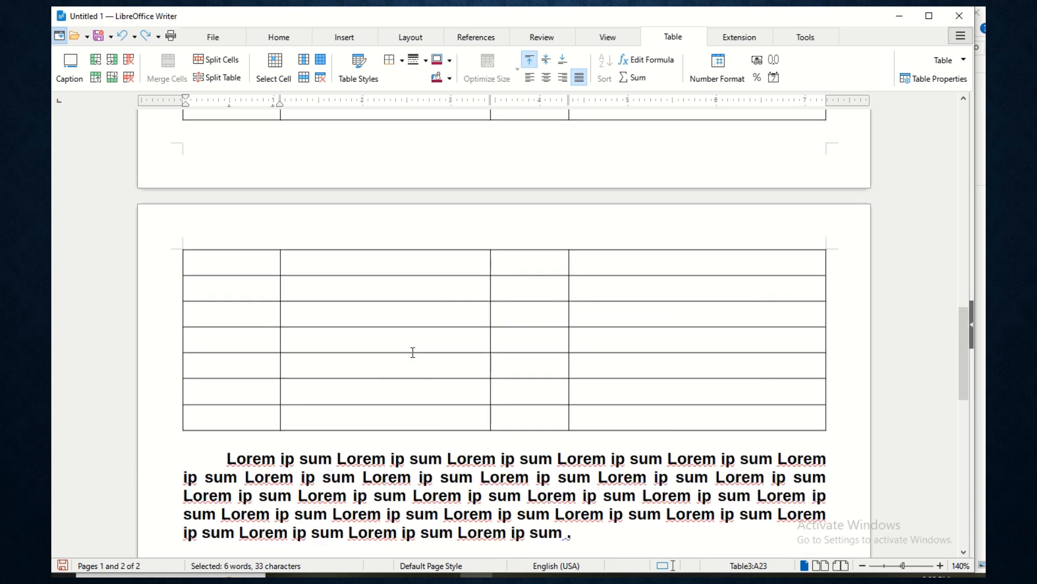
- Enable Header Rows Repeat Across Pages for the header row and check it on page 2
{"action": "scroll", "coordinate": [460, 284], "scroll_direction": "up", "scroll_amount": 10}
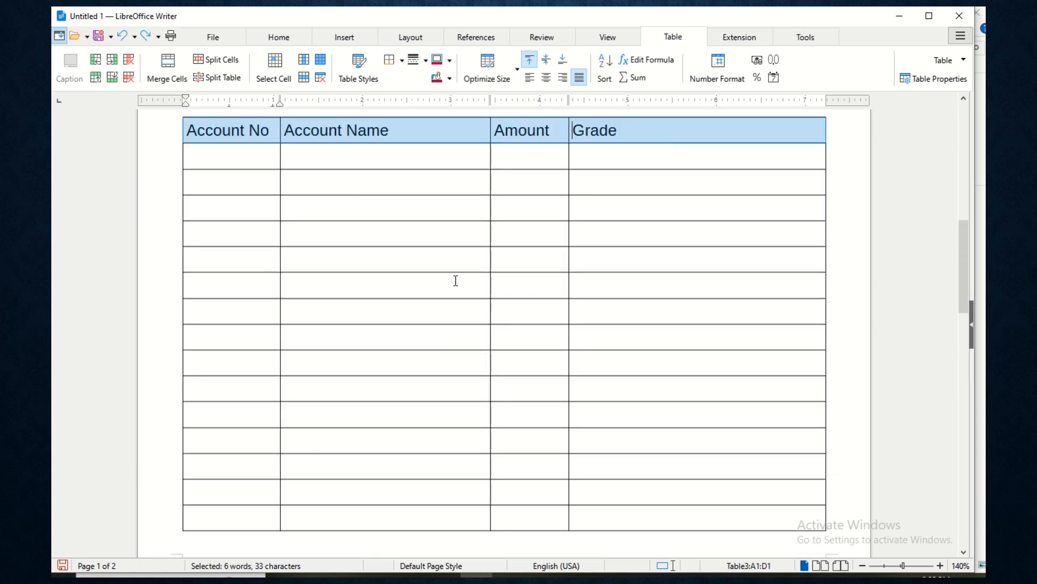
{"action": "left_click_drag", "start_coordinate": [214, 359], "coordinate": [656, 369]}
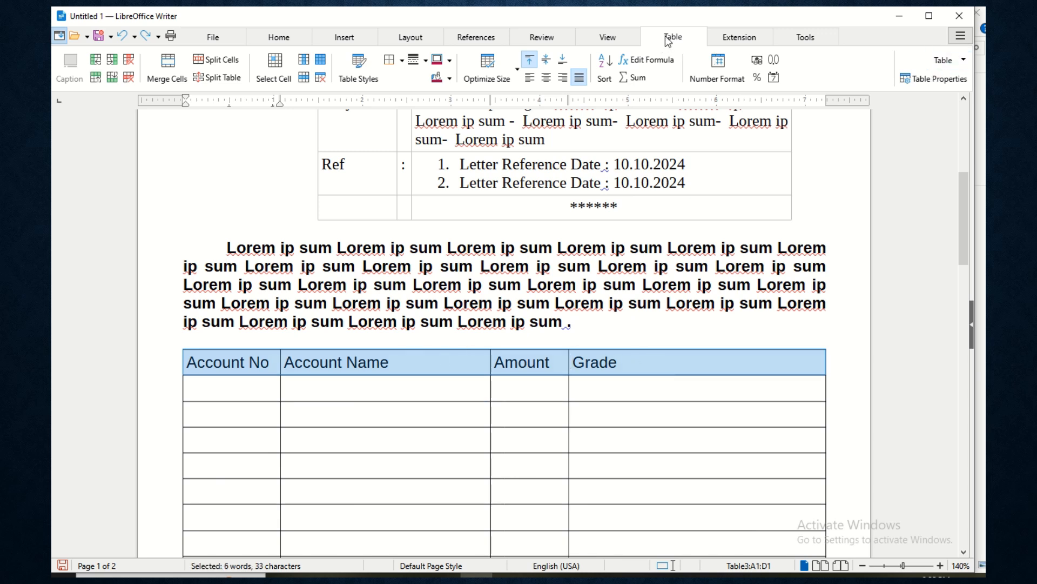
{"action": "left_click", "coordinate": [965, 61]}
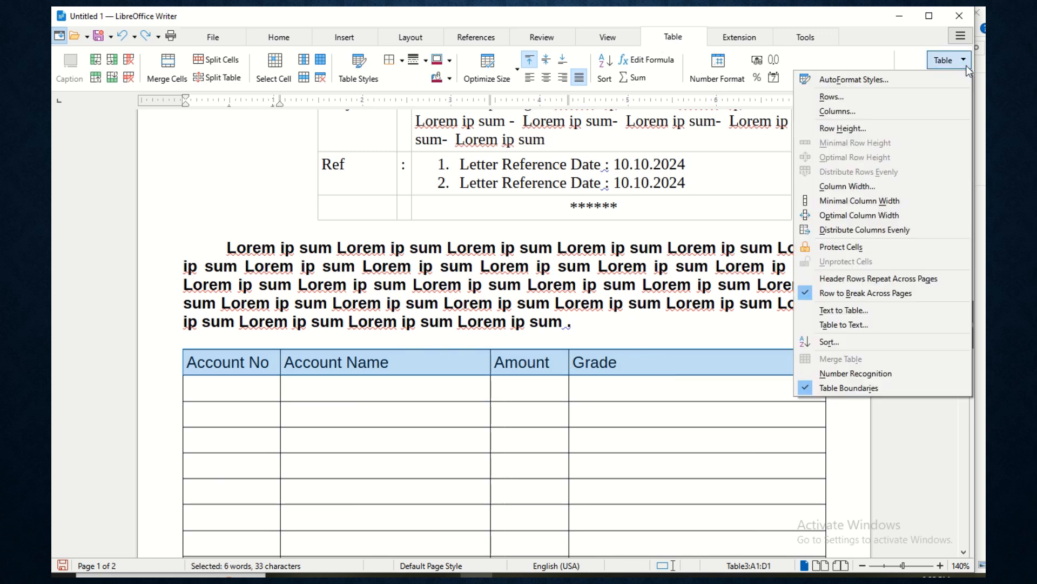
{"action": "left_click", "coordinate": [839, 279]}
{"action": "scroll", "coordinate": [454, 378], "scroll_direction": "down", "scroll_amount": 15}
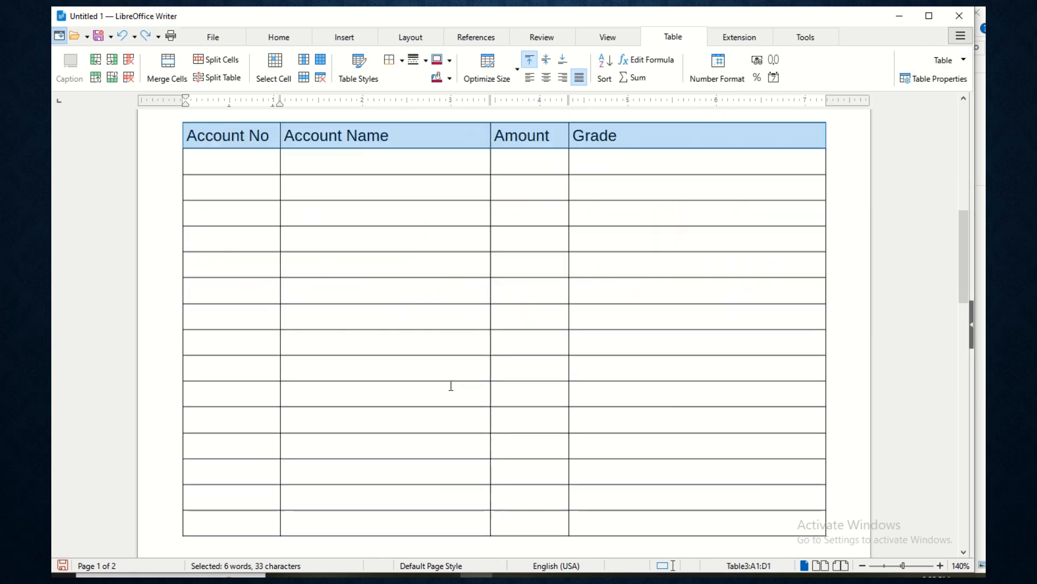
{"action": "scroll", "coordinate": [456, 368], "scroll_direction": "down", "scroll_amount": 3}
{"action": "scroll", "coordinate": [454, 366], "scroll_direction": "up", "scroll_amount": 12}
{"action": "scroll", "coordinate": [439, 357], "scroll_direction": "up", "scroll_amount": 3}
{"action": "scroll", "coordinate": [475, 294], "scroll_direction": "down", "scroll_amount": 4}
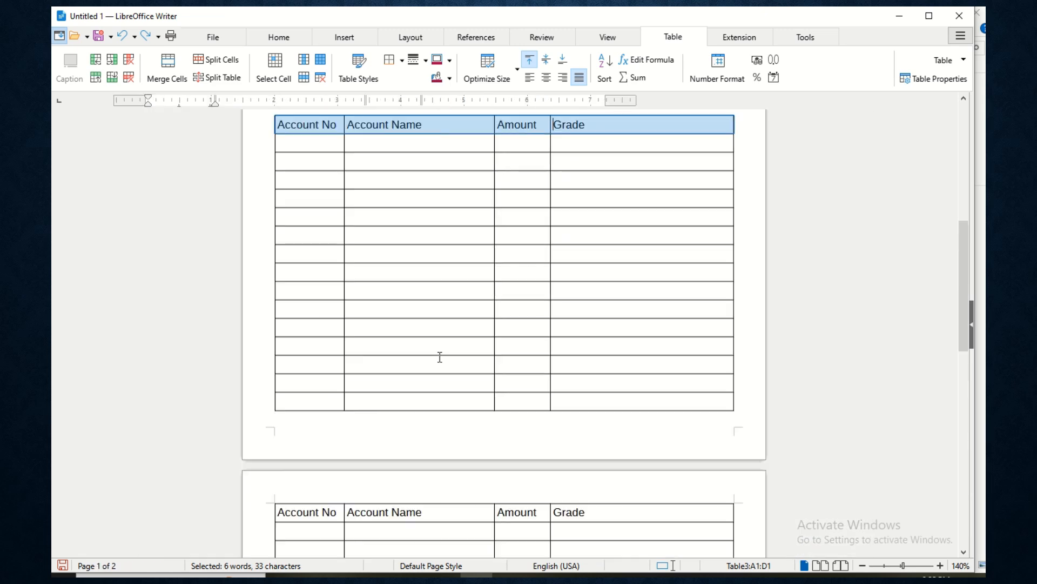
{"action": "scroll", "coordinate": [465, 300], "scroll_direction": "up", "scroll_amount": 5}
- Make the Account No, Account Name, Amount and Grade header cells bold
{"action": "left_click", "coordinate": [302, 425]}
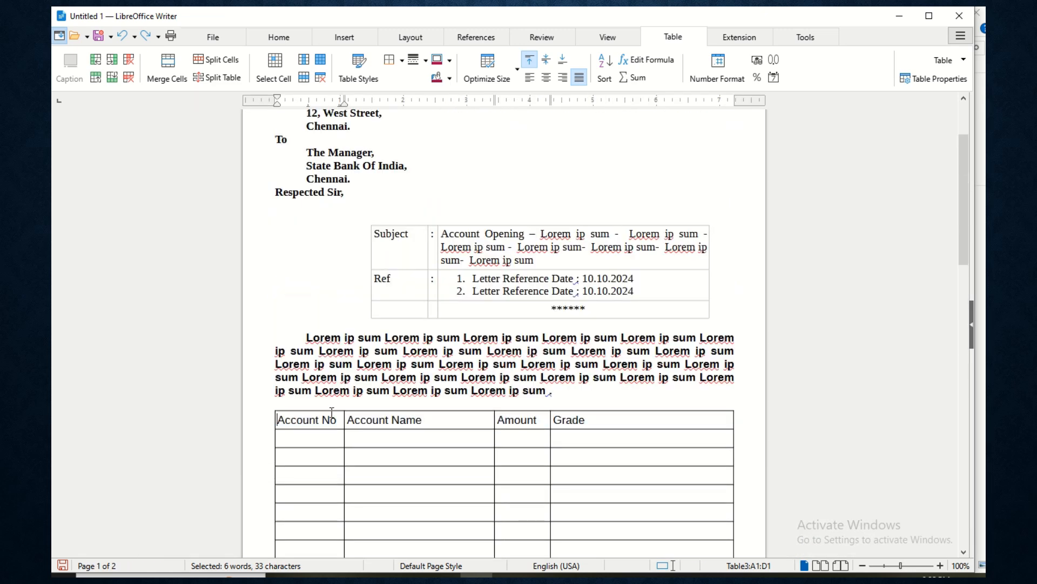
{"action": "left_click_drag", "start_coordinate": [304, 423], "coordinate": [585, 425]}
{"action": "key", "text": "ctrl+b"}
{"action": "left_click", "coordinate": [586, 402]}
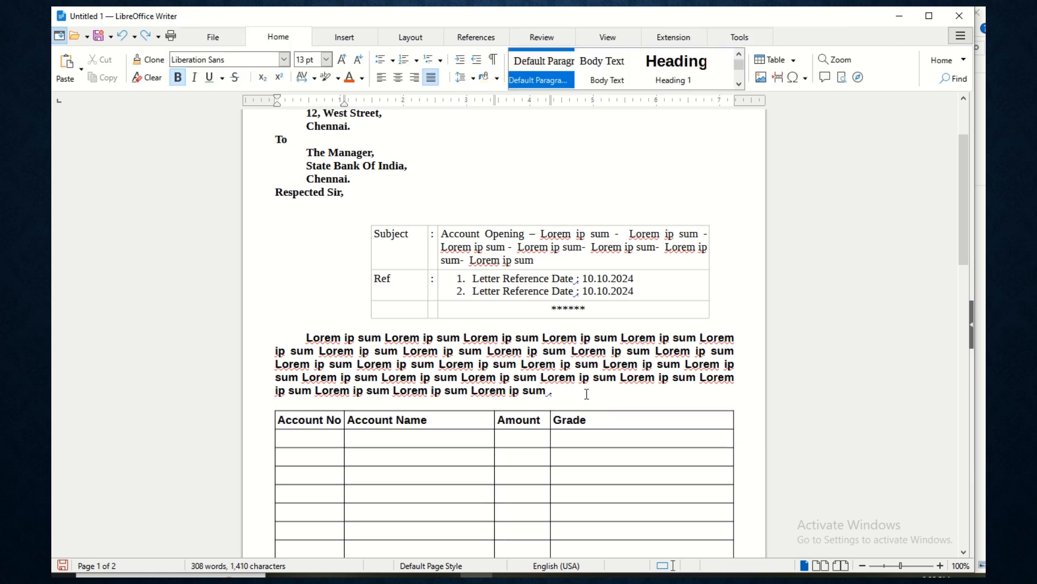
- Bring up the Print dialog, dismiss it without printing, and show the File commands
{"action": "key", "text": "ctrl+p"}
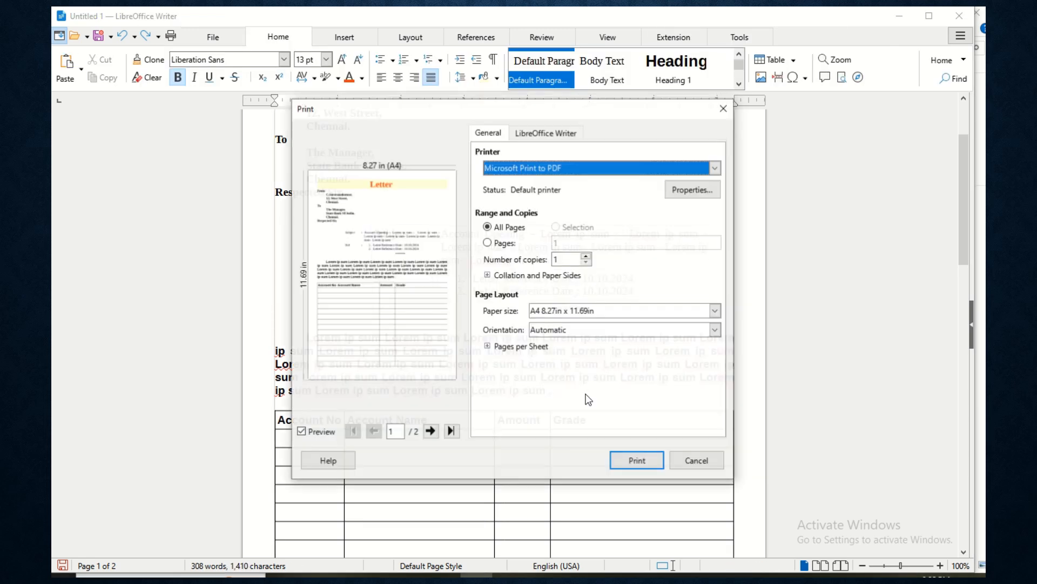
{"action": "key", "text": "Escape"}
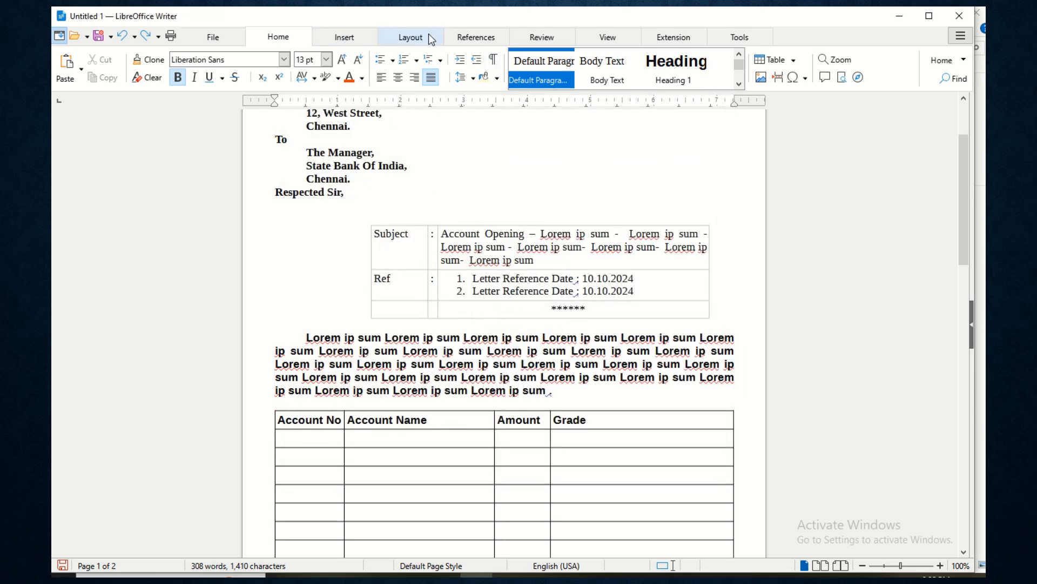
{"action": "left_click", "coordinate": [214, 40]}
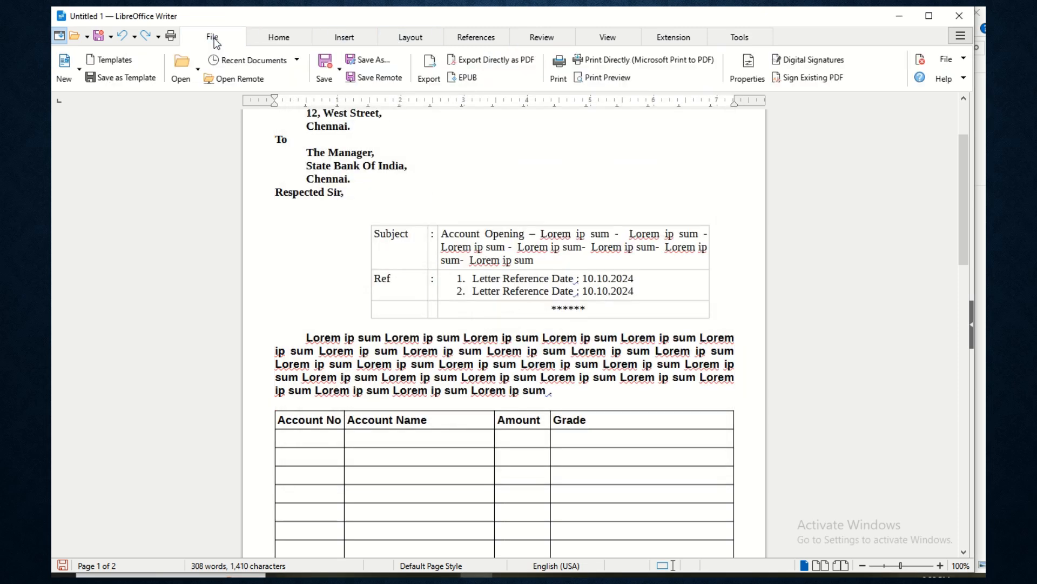
- Briefly preview both pages, then return to editing in the recipient's address
{"action": "left_click", "coordinate": [582, 81]}
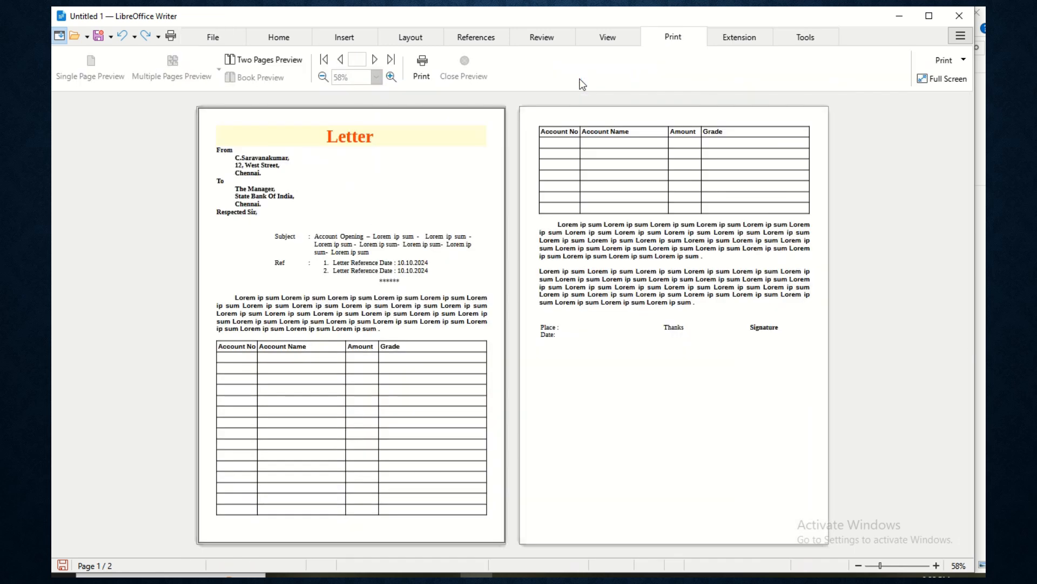
{"action": "scroll", "coordinate": [334, 353], "scroll_direction": "down", "scroll_amount": 1}
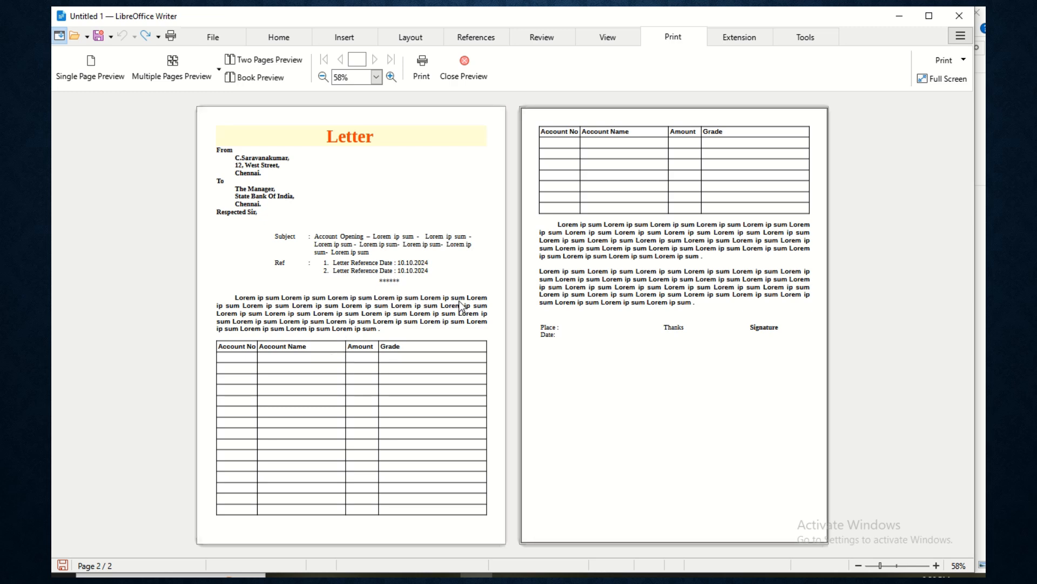
{"action": "left_click", "coordinate": [487, 81]}
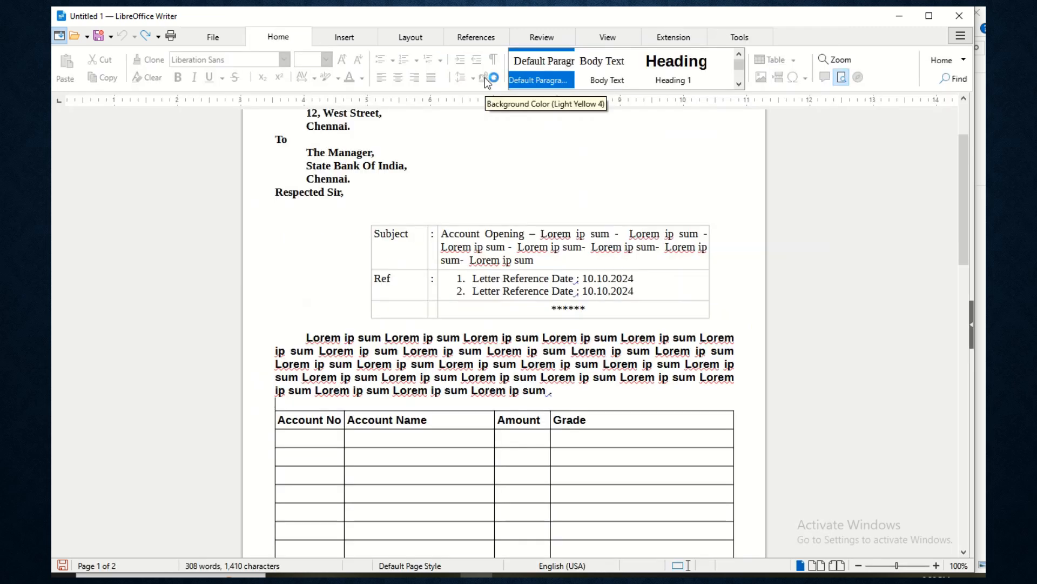
{"action": "left_click", "coordinate": [549, 162]}
{"action": "scroll", "coordinate": [541, 189], "scroll_direction": "up", "scroll_amount": 4}
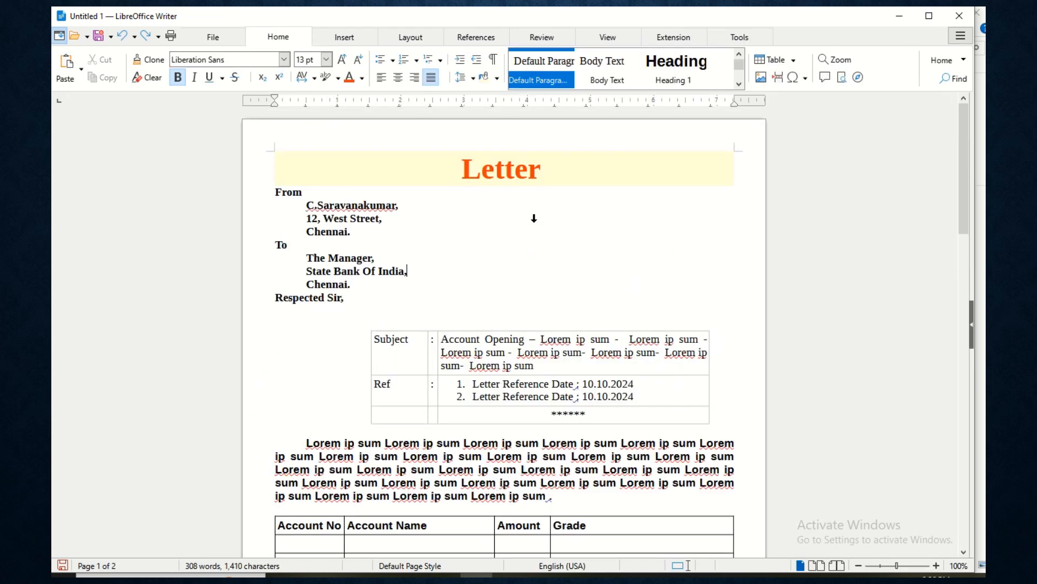
- Reopen print preview and view the letter one page at a time
{"action": "key", "text": "ctrl+p"}
{"action": "key", "text": "Escape"}
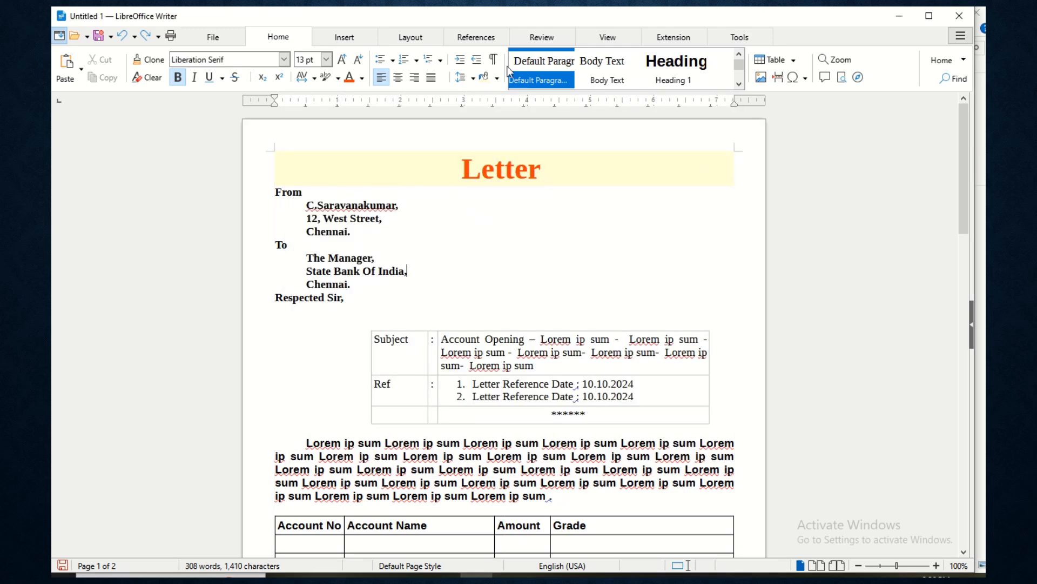
{"action": "left_click", "coordinate": [196, 29]}
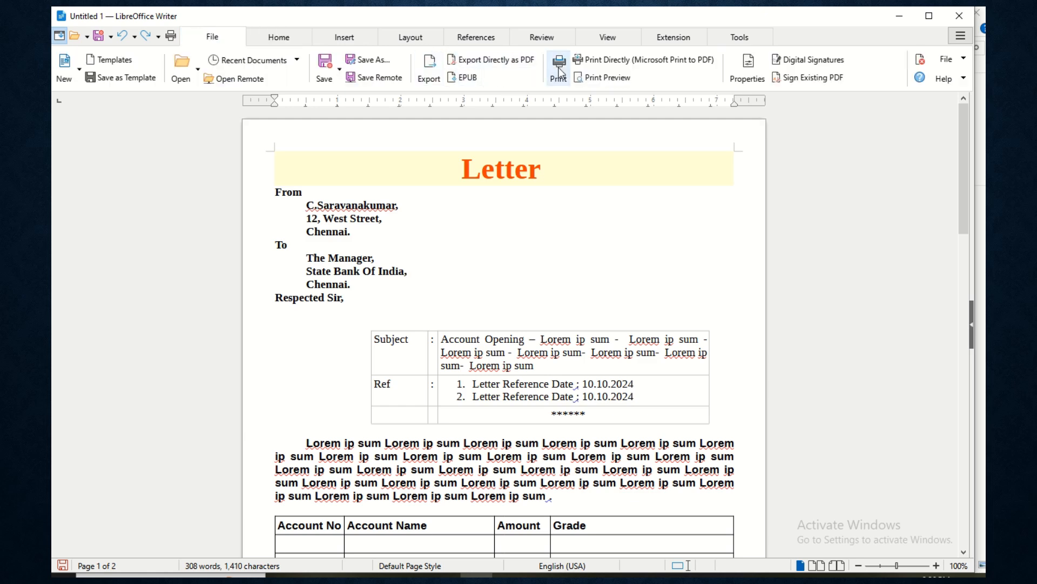
{"action": "left_click", "coordinate": [598, 81]}
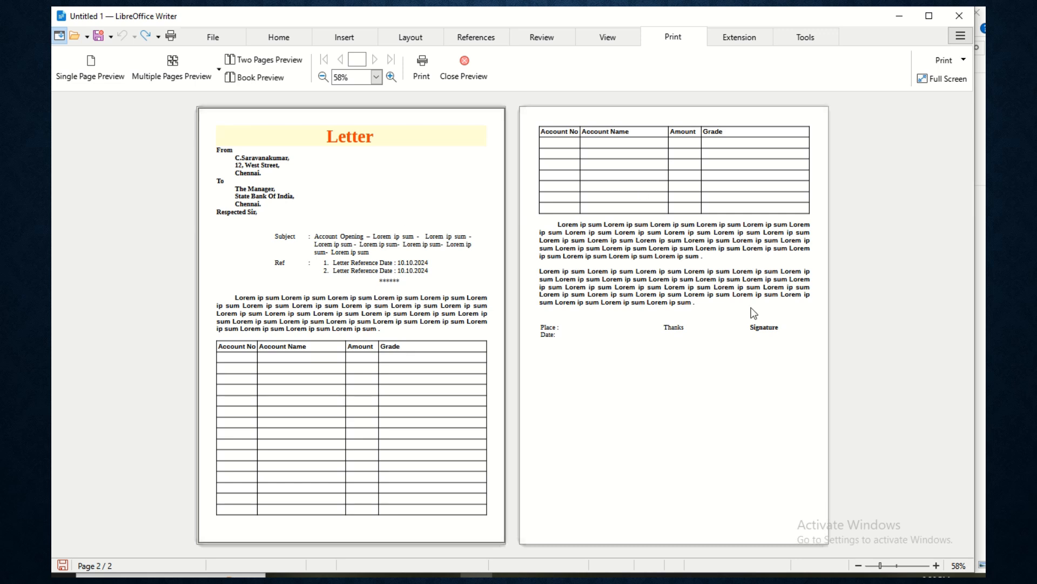
{"action": "left_click", "coordinate": [109, 75]}
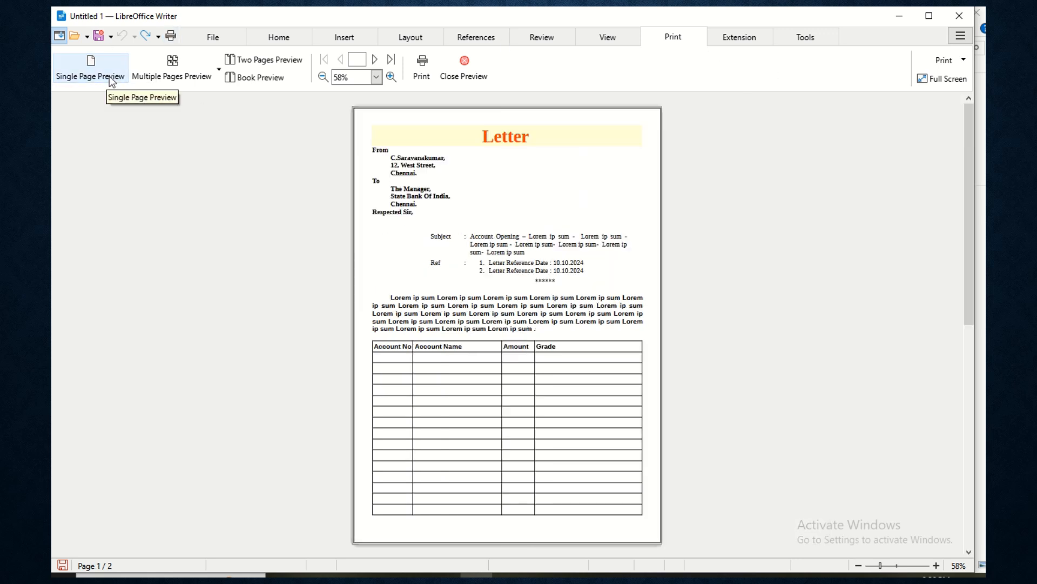
{"action": "scroll", "coordinate": [416, 236], "scroll_direction": "down", "scroll_amount": 1}
{"action": "scroll", "coordinate": [416, 236], "scroll_direction": "up", "scroll_amount": 1}
{"action": "scroll", "coordinate": [416, 232], "scroll_direction": "down", "scroll_amount": 1}
- Show the pages side by side in the 4x1 multi-page layout, then close the preview
{"action": "left_click", "coordinate": [178, 76]}
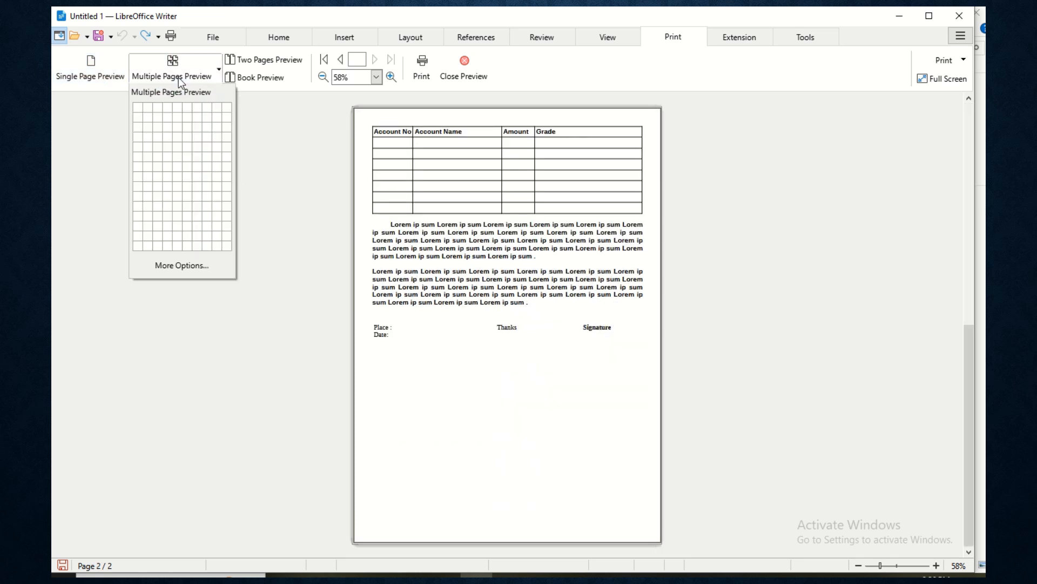
{"action": "left_click", "coordinate": [173, 109]}
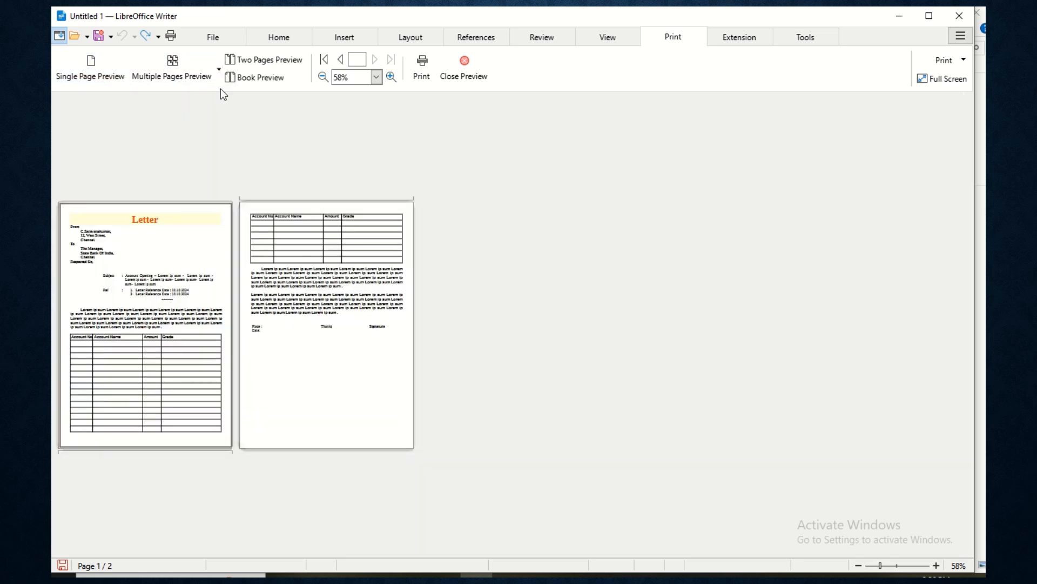
{"action": "left_click", "coordinate": [457, 77]}
{"action": "scroll", "coordinate": [507, 324], "scroll_direction": "down", "scroll_amount": 15}
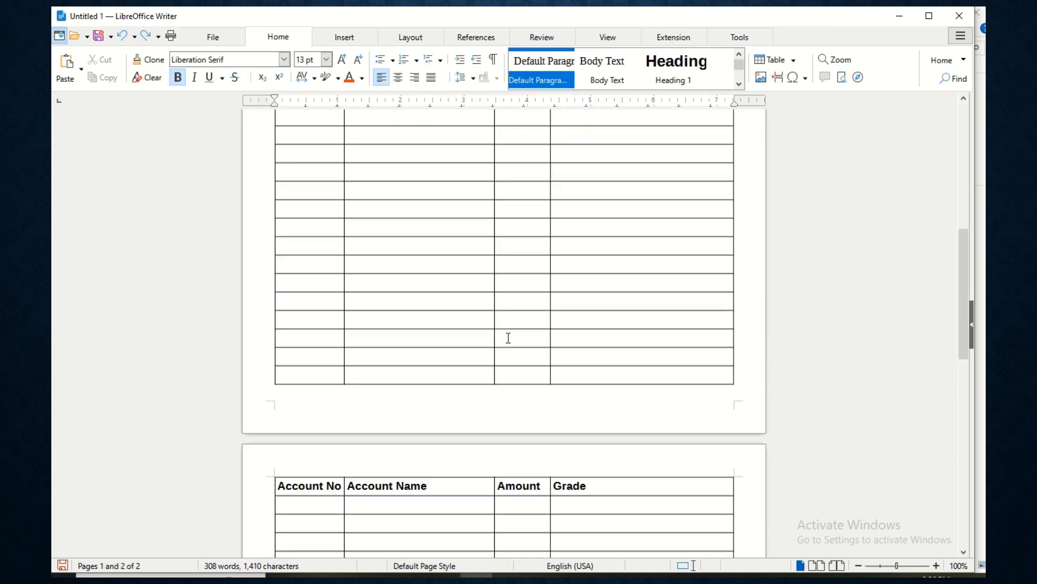
{"action": "scroll", "coordinate": [503, 340], "scroll_direction": "up", "scroll_amount": 15}
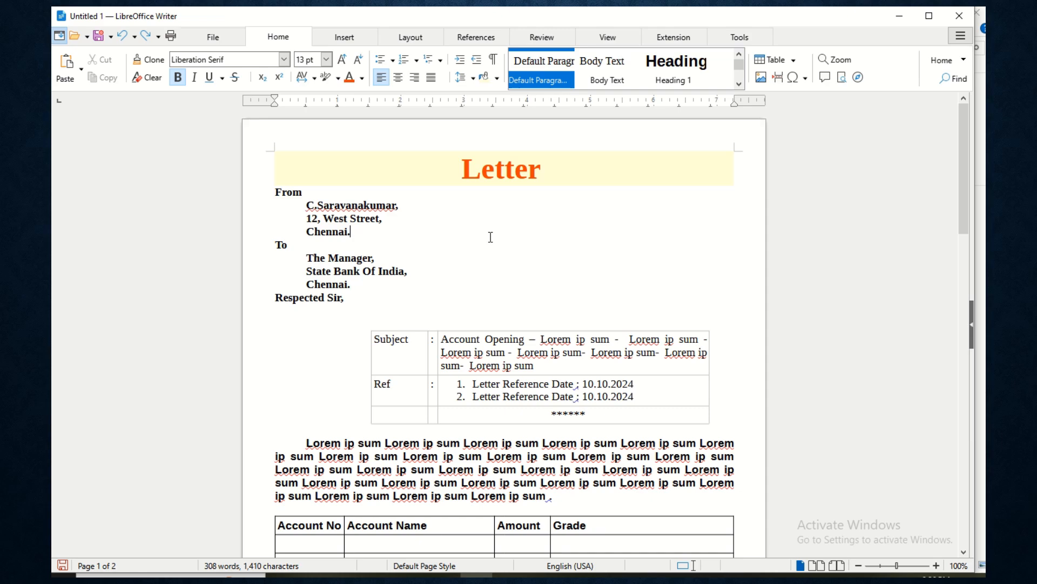
{"action": "scroll", "coordinate": [490, 237], "scroll_direction": "down", "scroll_amount": 9}
{"action": "scroll", "coordinate": [478, 298], "scroll_direction": "up", "scroll_amount": 5}
{"action": "scroll", "coordinate": [478, 298], "scroll_direction": "up", "scroll_amount": 6}
{"action": "scroll", "coordinate": [478, 298], "scroll_direction": "down", "scroll_amount": 10}
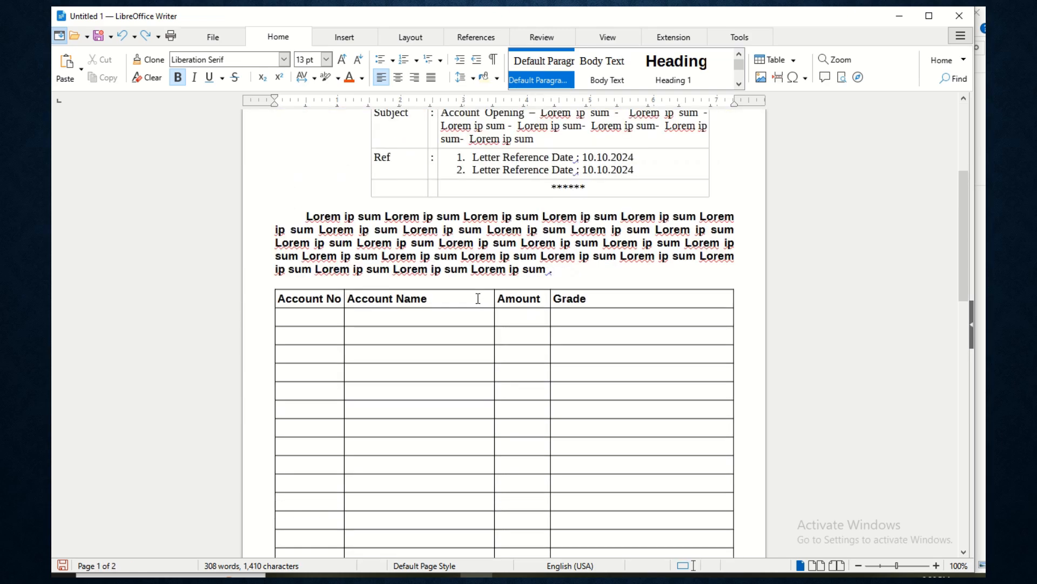
{"action": "scroll", "coordinate": [478, 299], "scroll_direction": "down", "scroll_amount": 10}
{"action": "scroll", "coordinate": [479, 298], "scroll_direction": "up", "scroll_amount": 12}
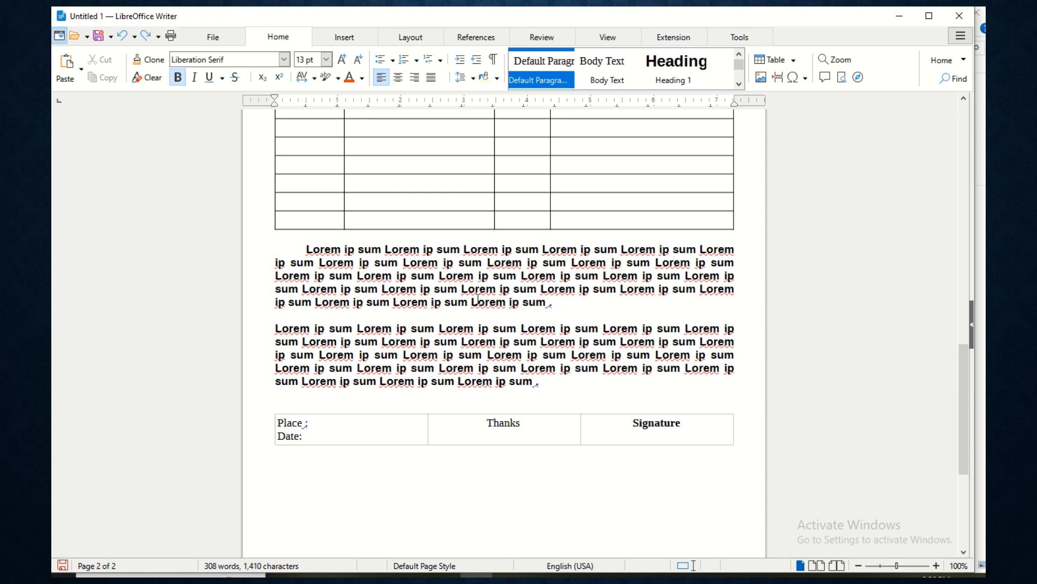
{"action": "scroll", "coordinate": [478, 298], "scroll_direction": "up", "scroll_amount": 8}
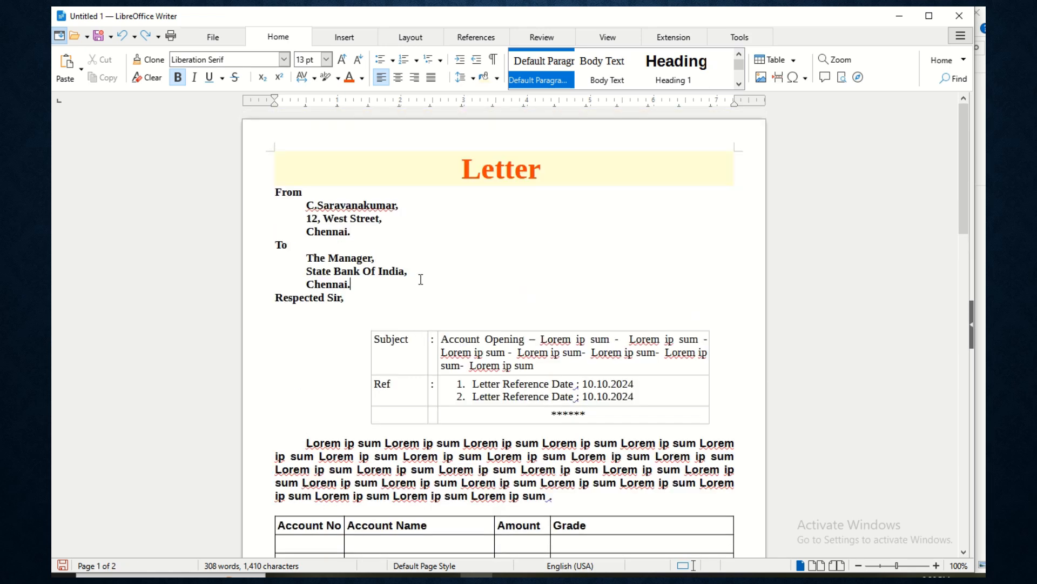
{"action": "left_click", "coordinate": [414, 276]}
{"action": "left_click", "coordinate": [441, 234]}
- Print all pages of the two-page letter on the Microsoft Print to PDF printer
{"action": "key", "text": "ctrl+p"}
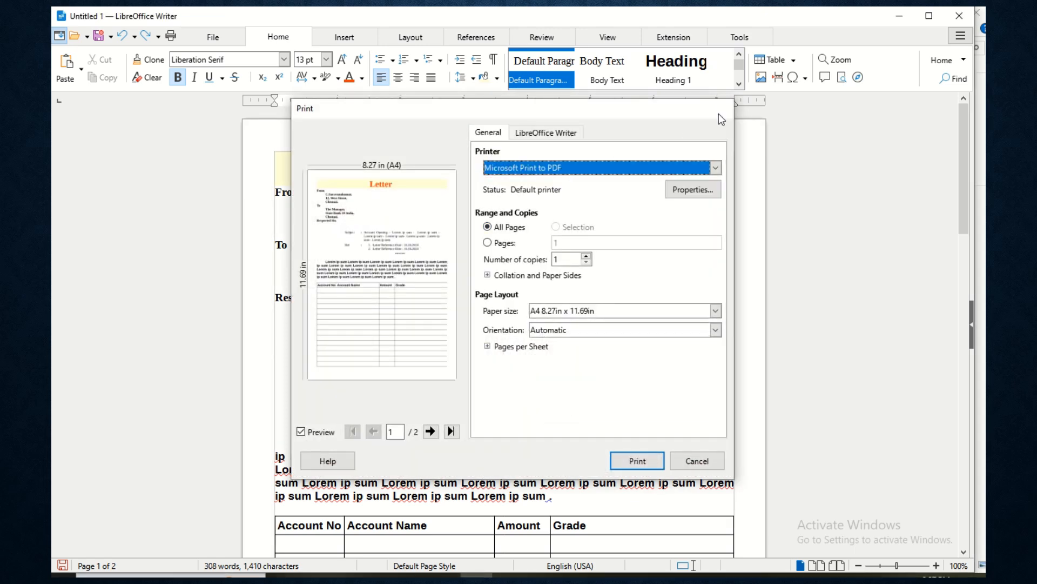
{"action": "left_click", "coordinate": [723, 108]}
{"action": "key", "text": "ctrl+p"}
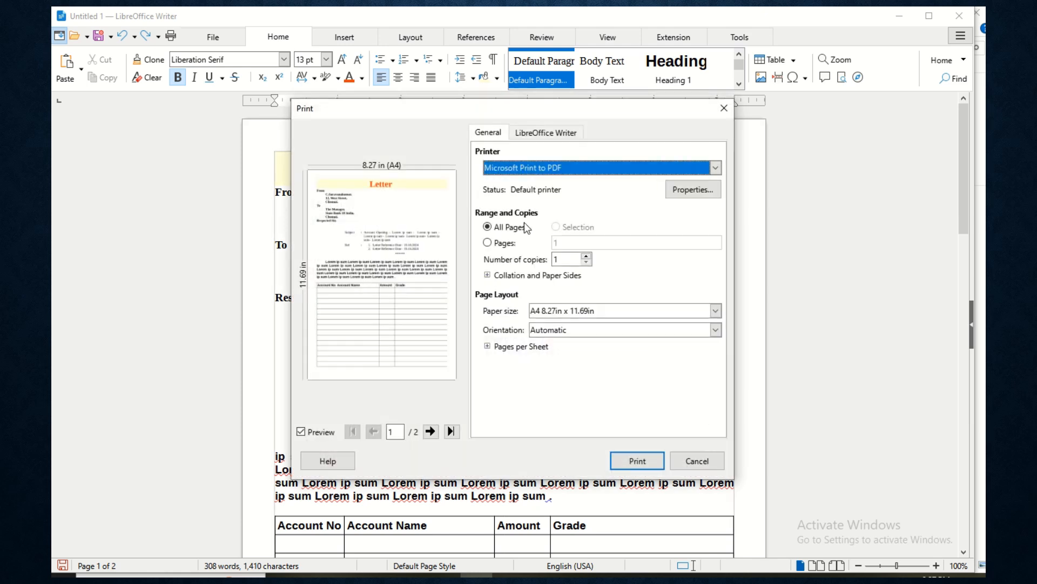
{"action": "left_click", "coordinate": [564, 172]}
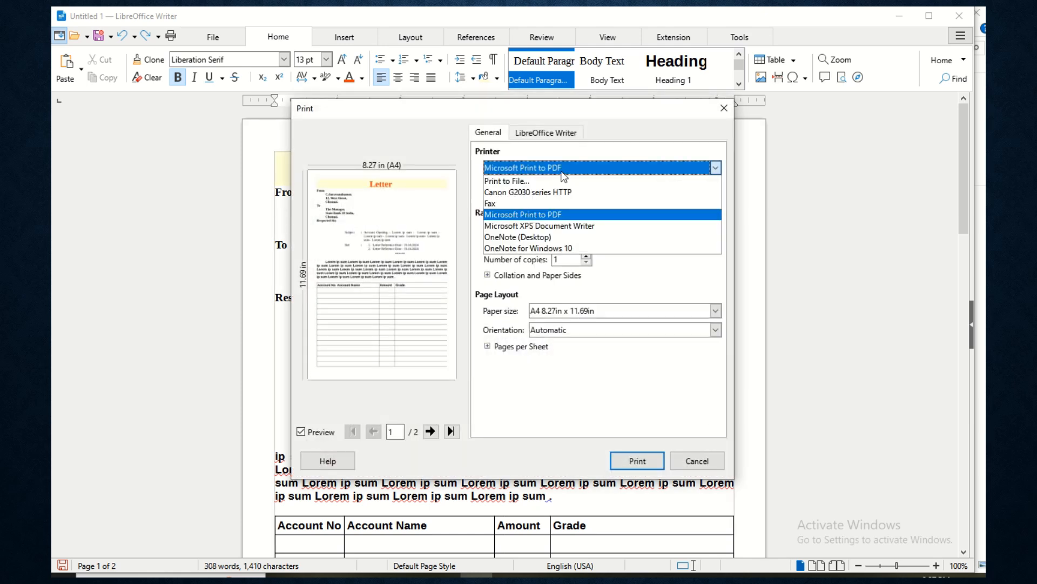
{"action": "left_click", "coordinate": [540, 215]}
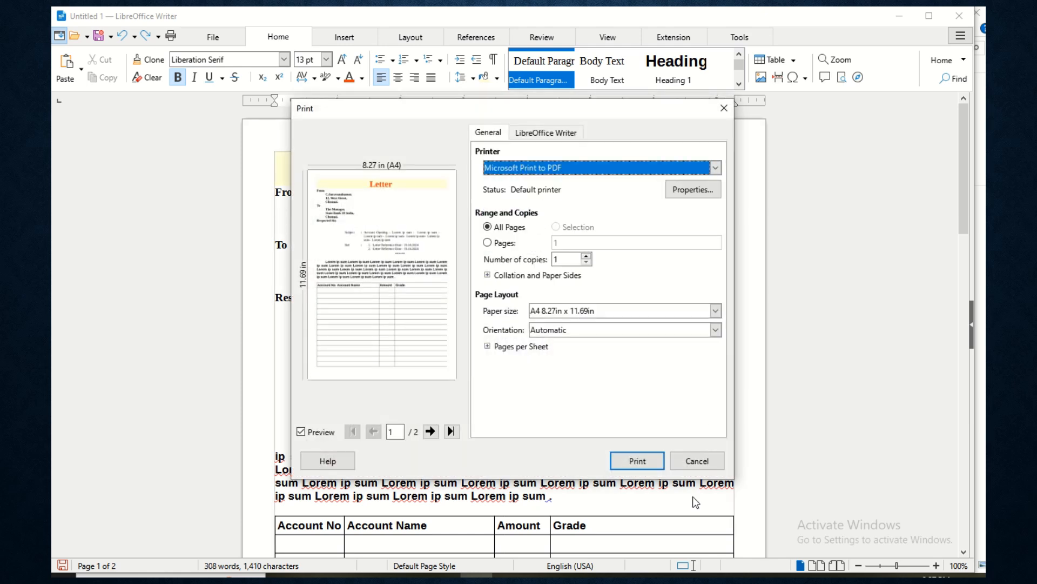
{"action": "left_click", "coordinate": [657, 466]}
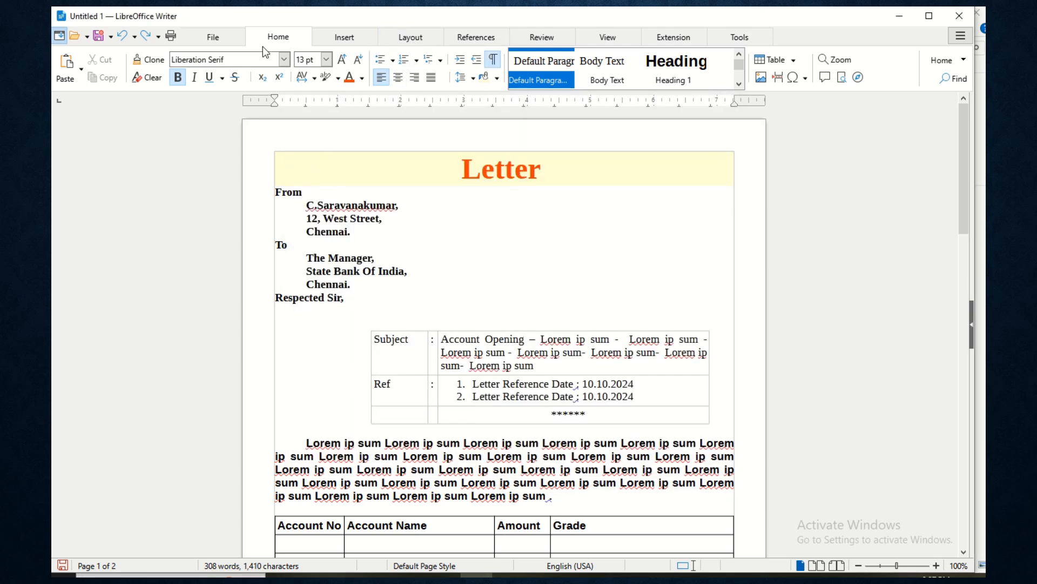
- Start Export Directly as PDF and cancel the save dialog
{"action": "left_click", "coordinate": [216, 45]}
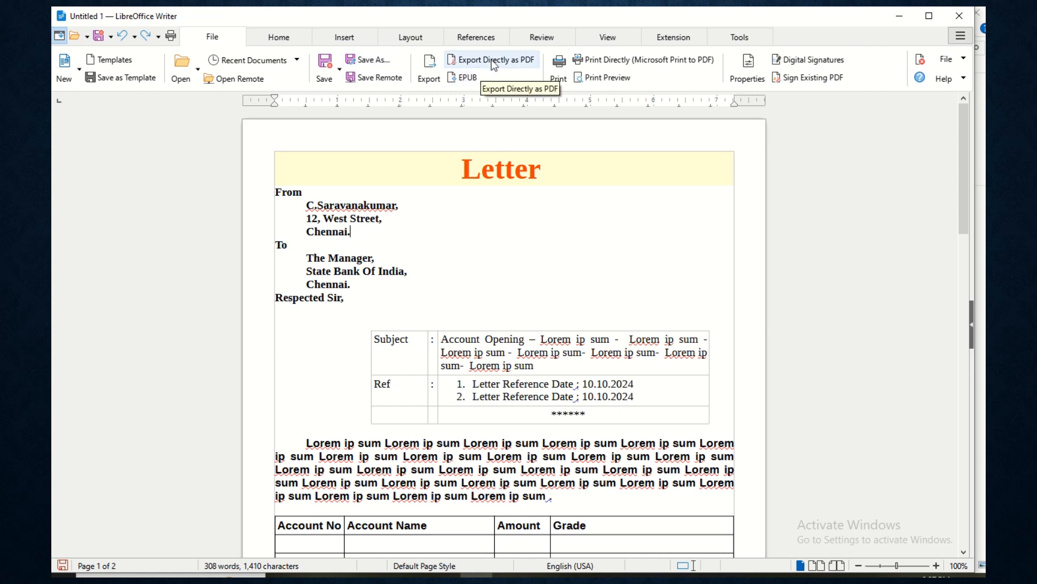
{"action": "left_click", "coordinate": [472, 63]}
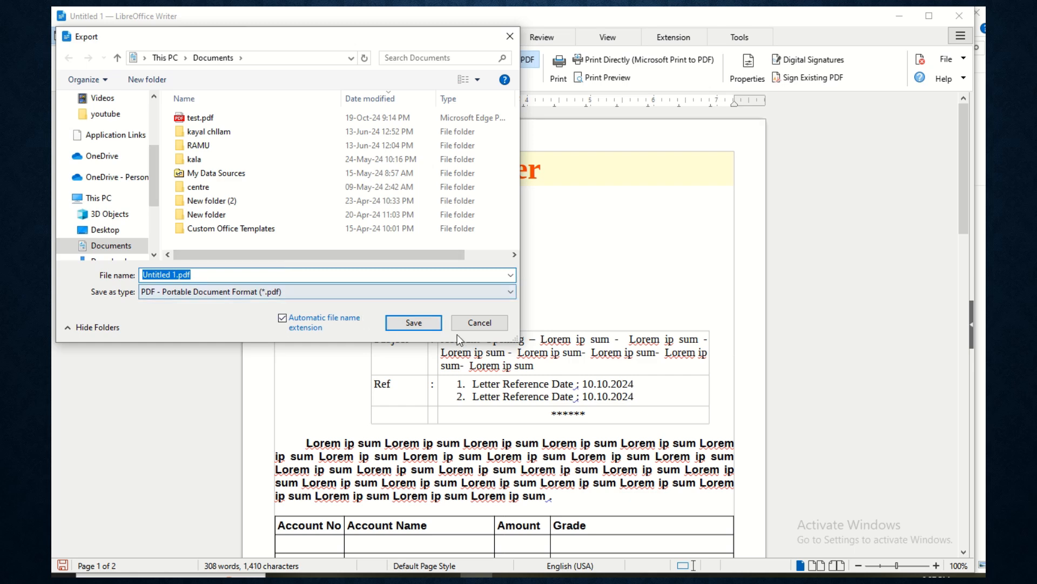
{"action": "left_click", "coordinate": [479, 324]}
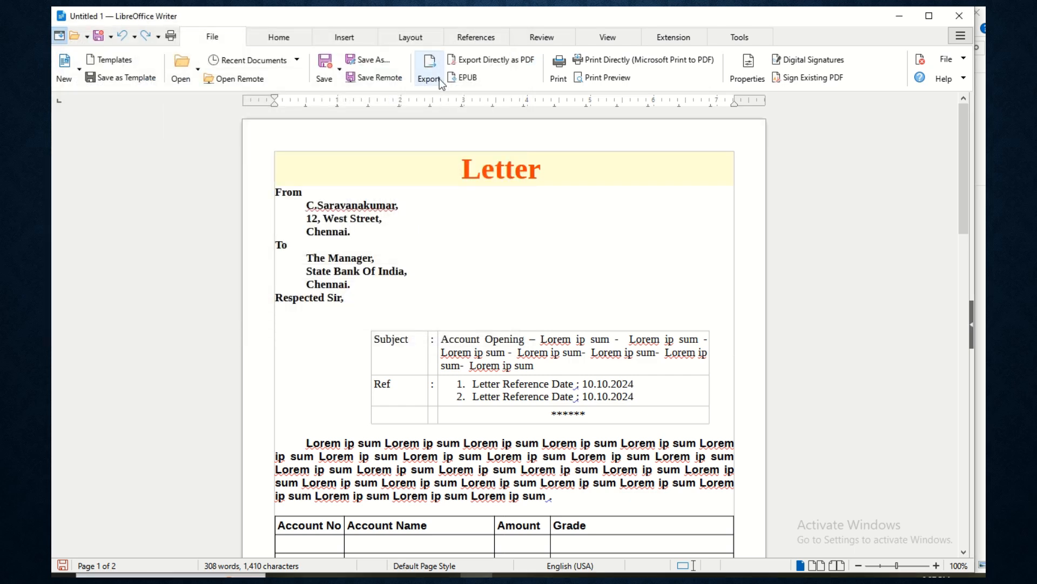
- Open the Export dialog's file type list, then close it without exporting
{"action": "left_click", "coordinate": [438, 82]}
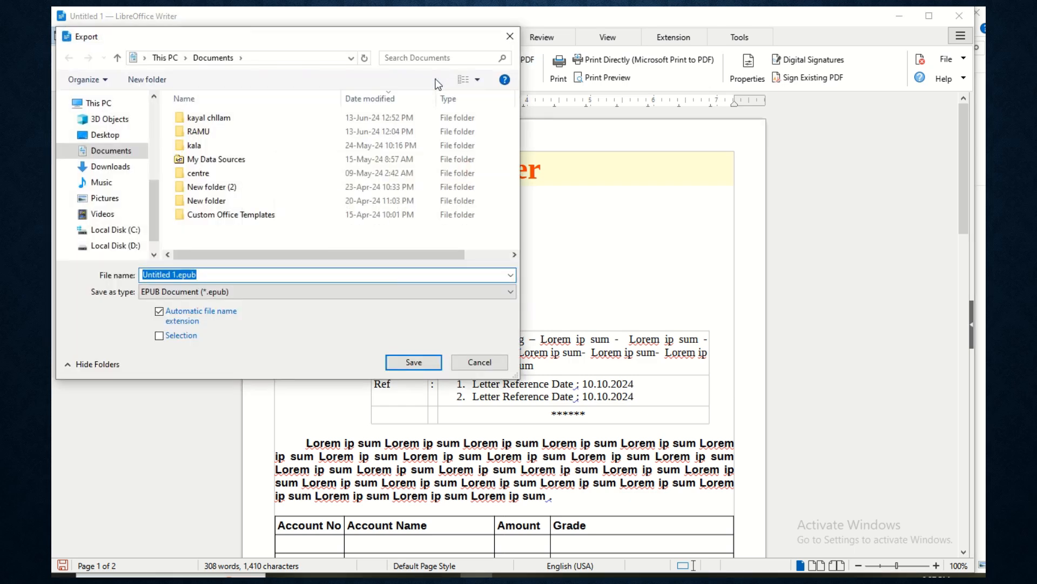
{"action": "left_click", "coordinate": [262, 292]}
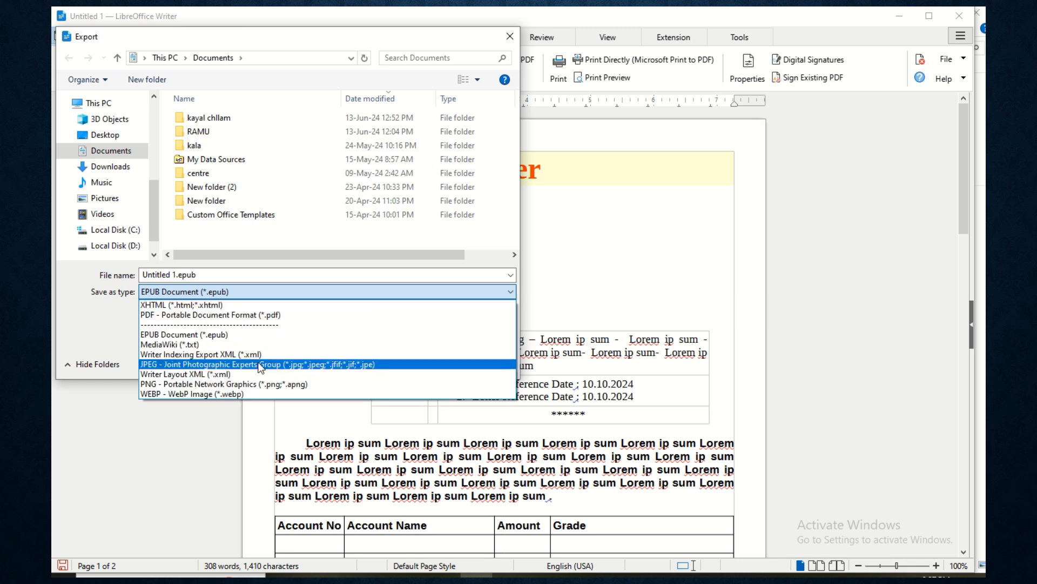
{"action": "key", "text": "Escape"}
{"action": "key", "text": "Escape"}
{"action": "key", "text": "Down"}
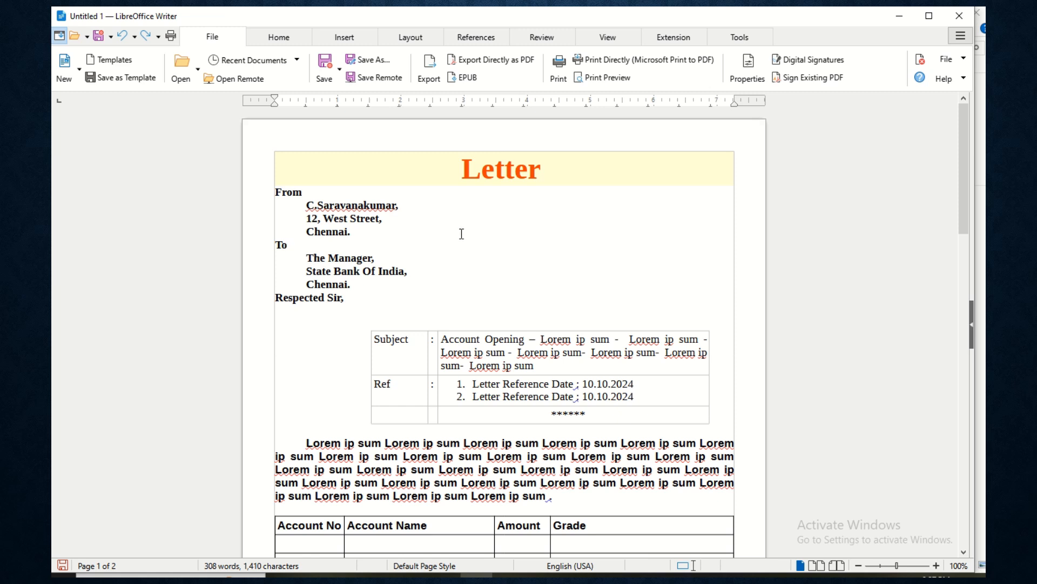
{"action": "mouse_move", "coordinate": [470, 16]}
{"action": "left_click", "coordinate": [472, 47]}
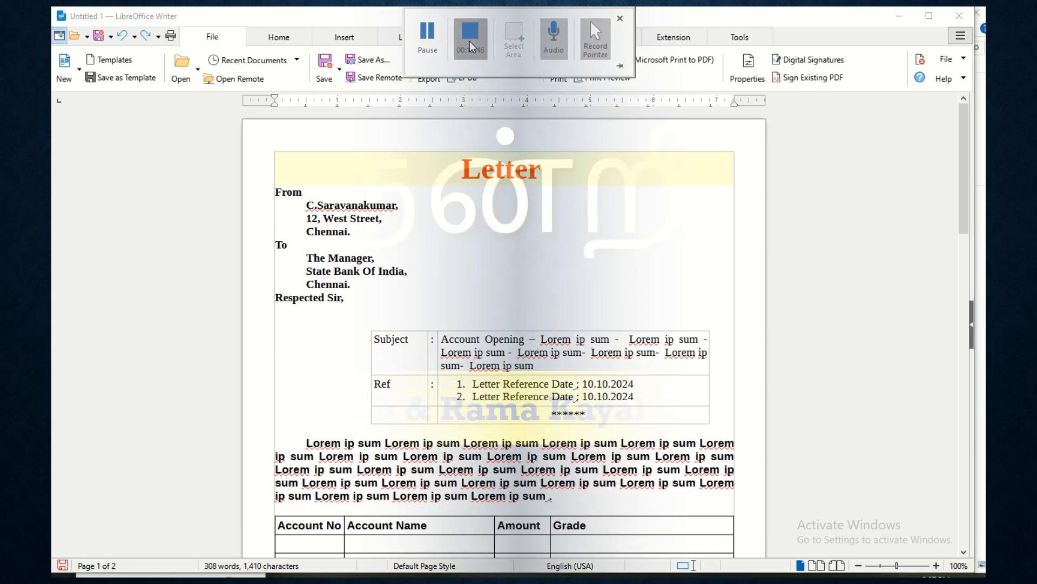